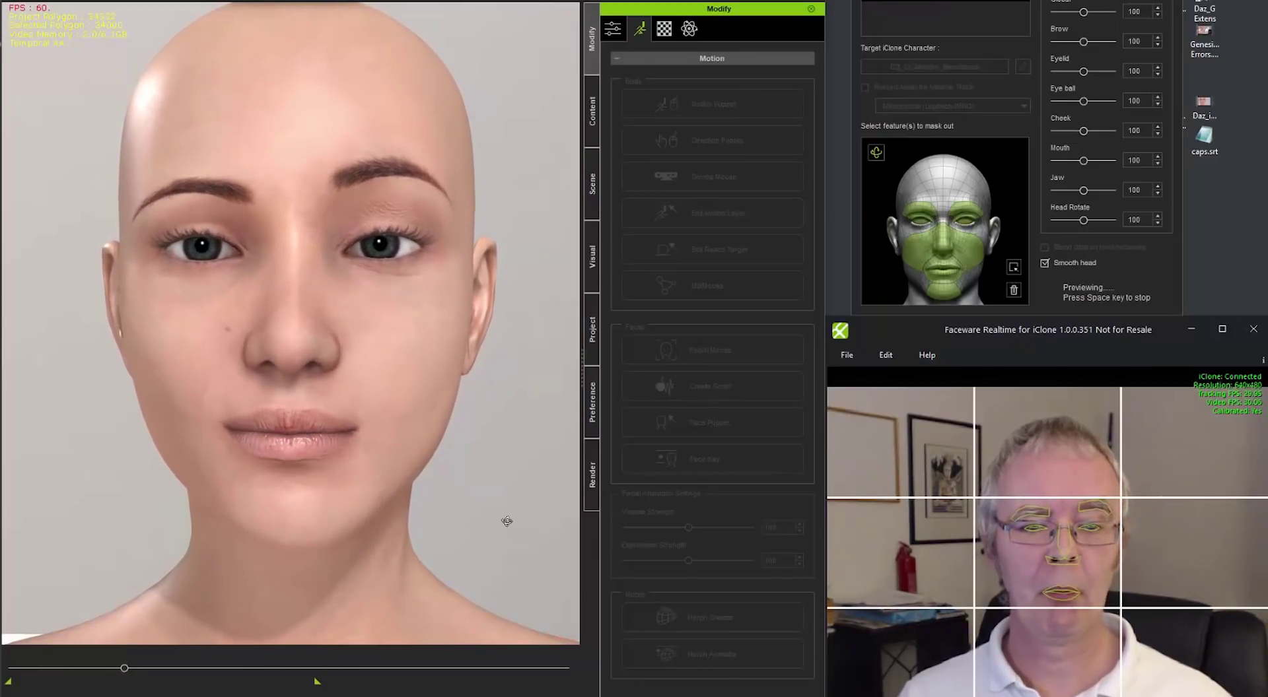
right_drag(518, 499, 186, 490)
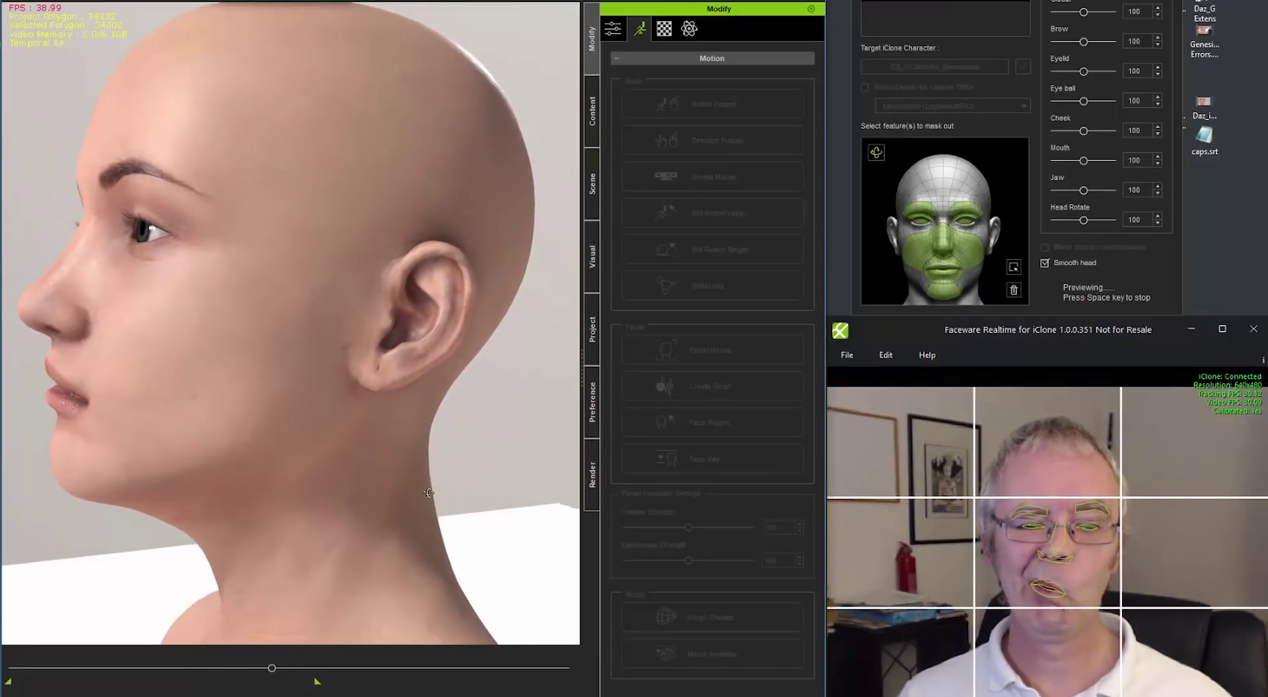
right_drag(351, 490, 532, 493)
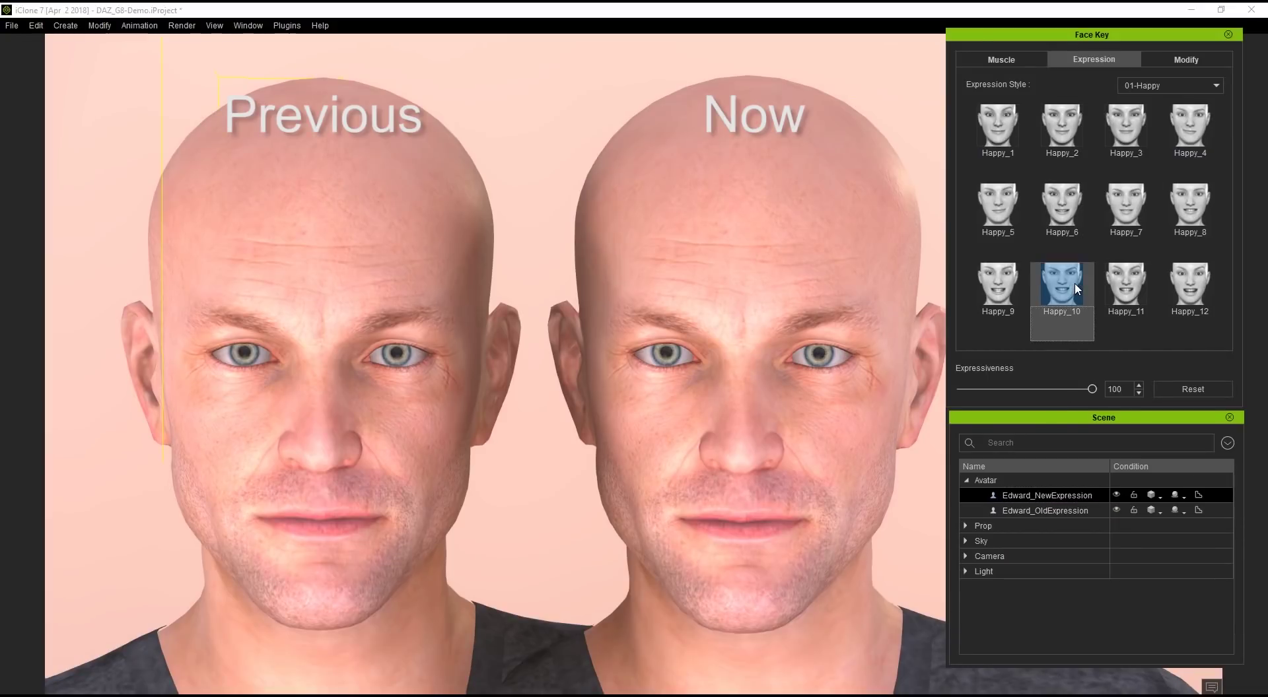
Apply the Happy_10 and Happy_11 expressions to both the Edward_NewExpression and Edward_OldExpression avatars for comparison.
click(1075, 288)
click(1039, 510)
click(1061, 283)
click(1114, 306)
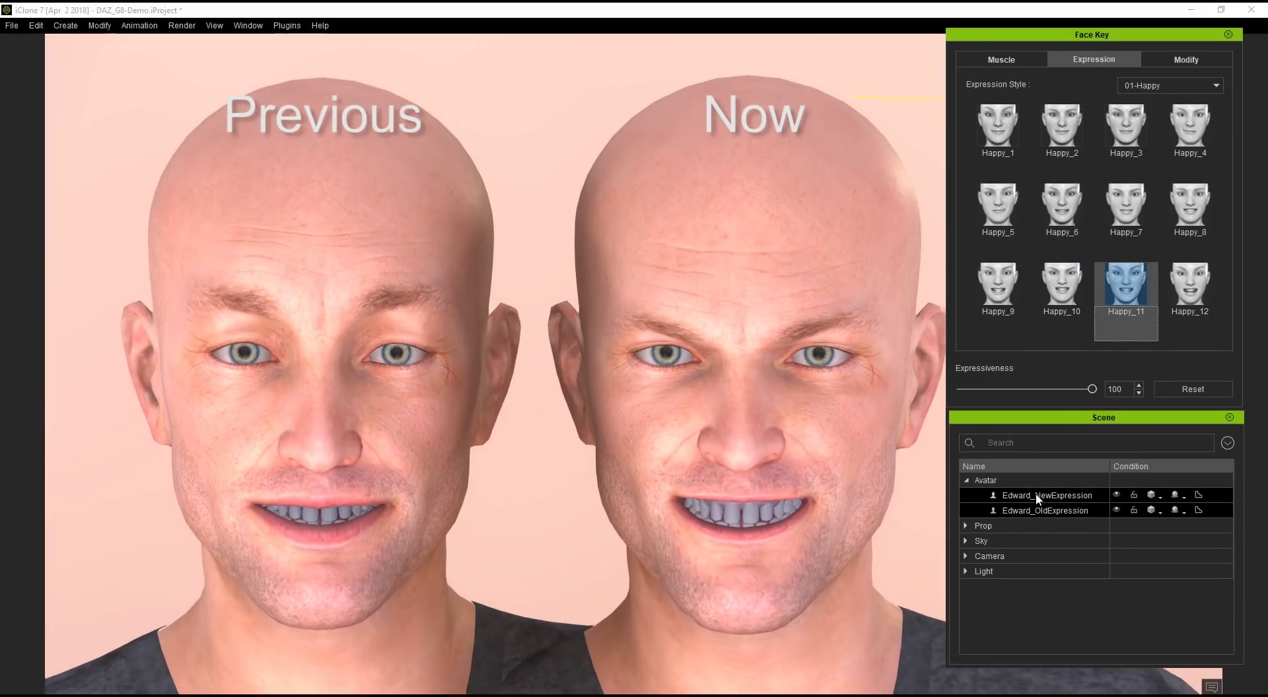
click(1047, 495)
click(1124, 287)
Switch the expression style to 02-Sad and apply Sad_12 to both Edward avatars.
scroll(1159, 83, down, 1)
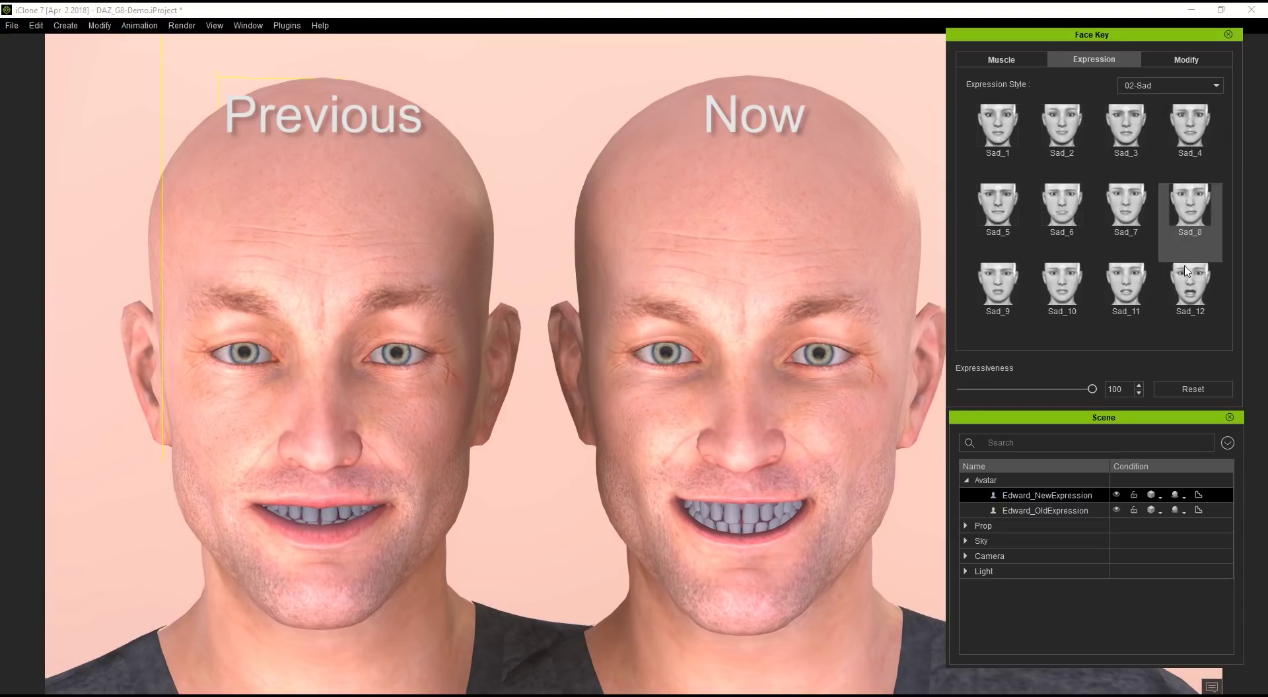
click(1190, 285)
click(1044, 510)
click(1189, 285)
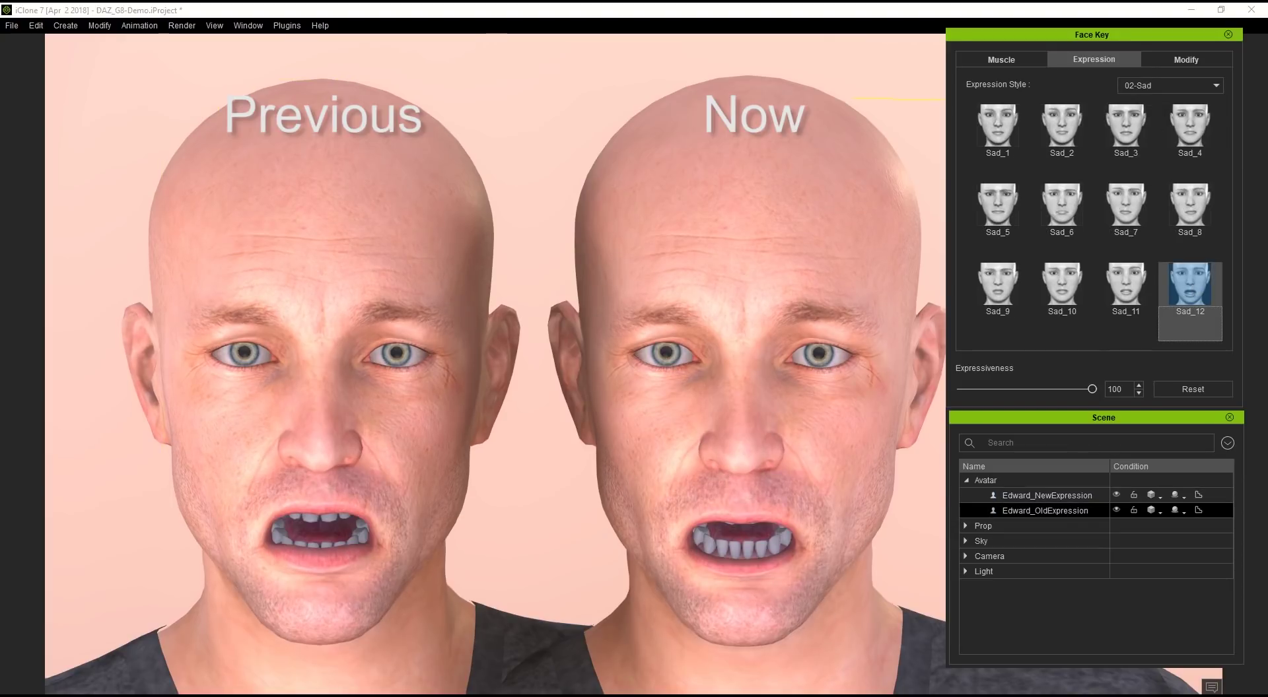
Switch the expression style to 03-Angry and apply Angry_2, followed by Angry_3, to both Edward avatars.
scroll(1143, 88, down, 1)
click(1065, 149)
click(1046, 495)
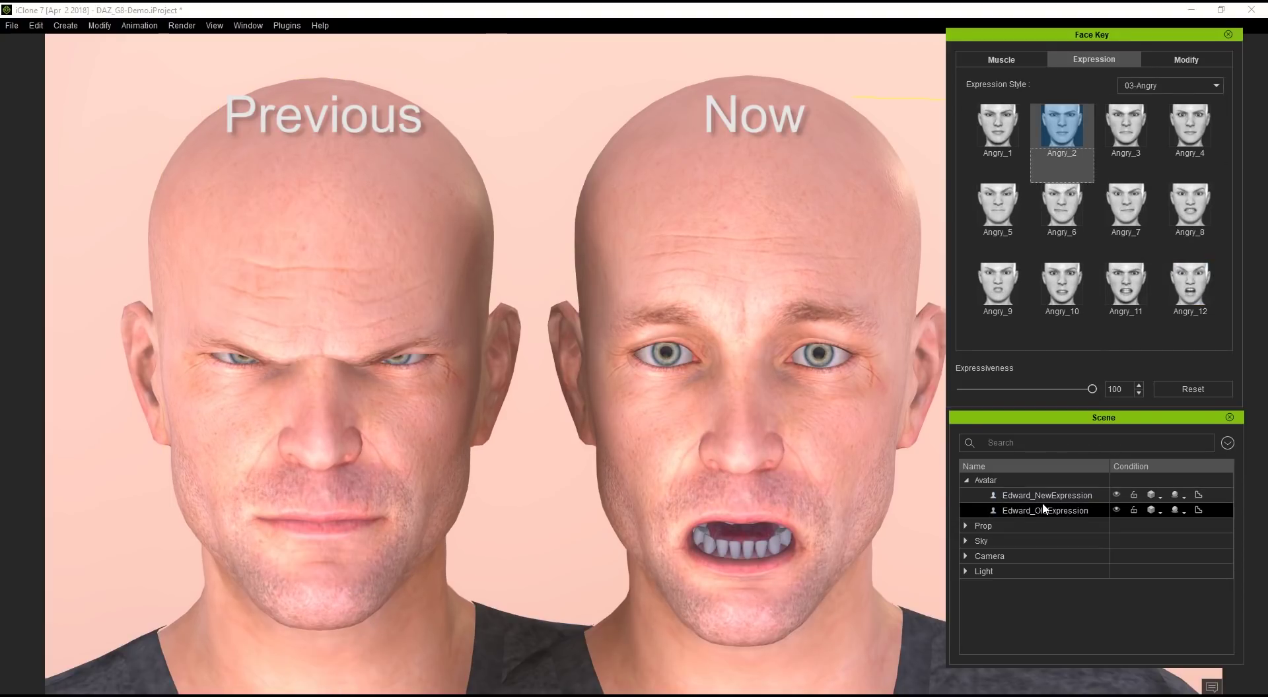
click(1064, 132)
click(1125, 129)
click(1045, 510)
click(1126, 128)
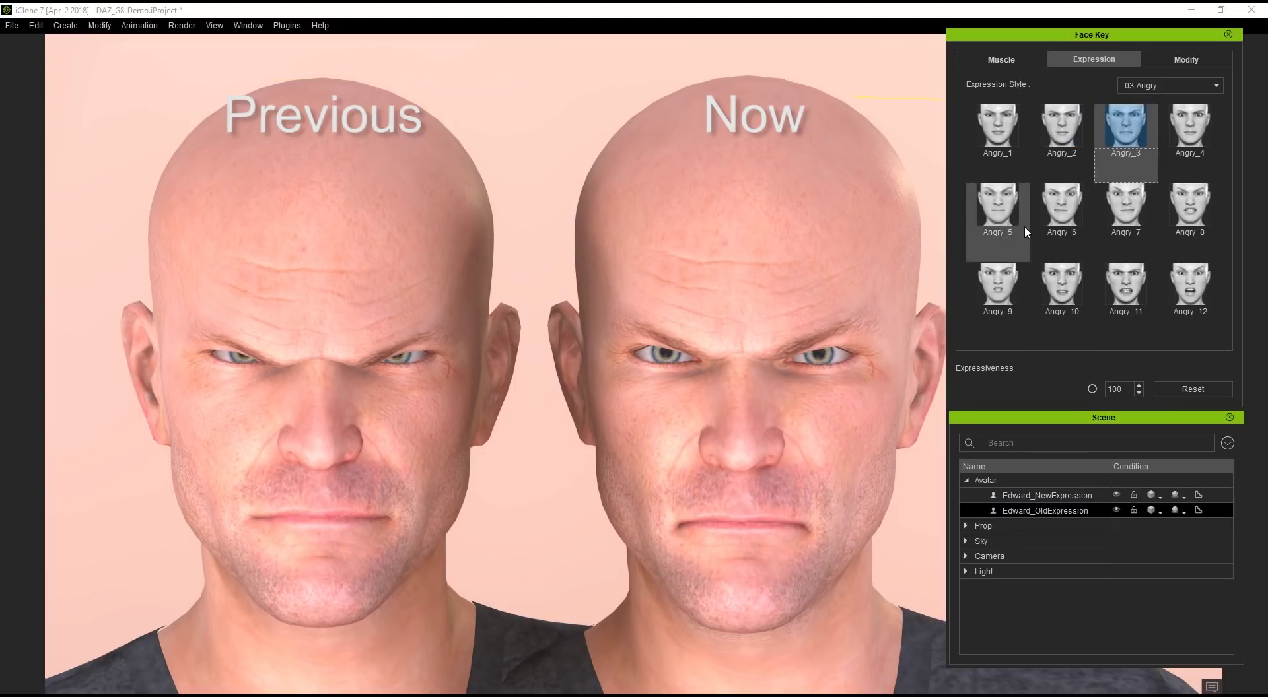
Compare the Angry_5 and Angry_7 expressions by applying each to both Edward avatars.
click(1000, 222)
click(1047, 495)
click(992, 220)
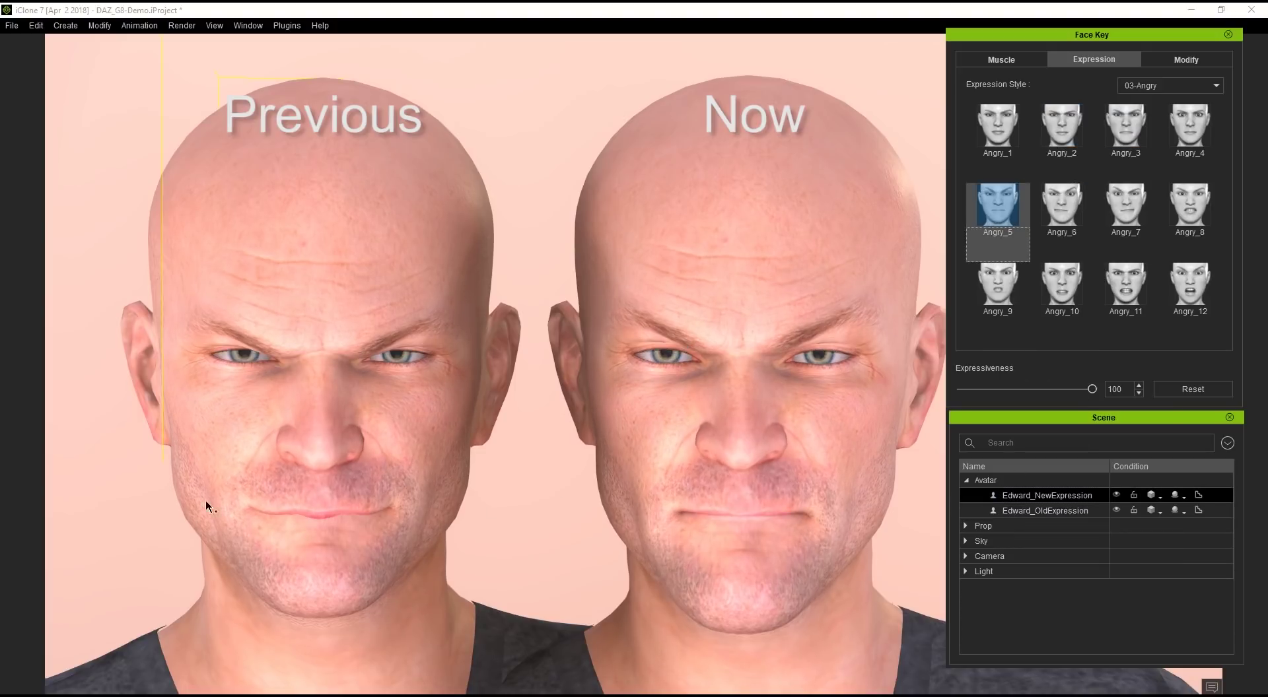
click(1126, 198)
click(1045, 511)
click(1126, 218)
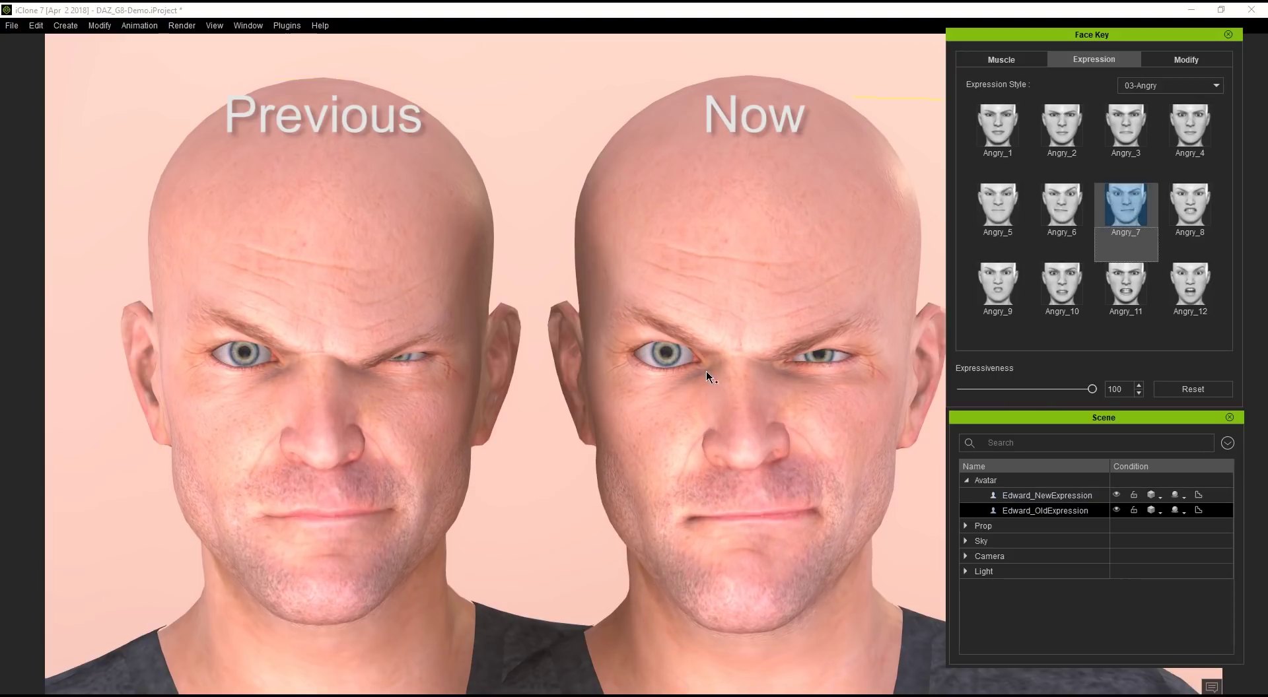
Apply the Angry_10 expression to both the new and the old Edward avatar.
click(1061, 284)
click(1047, 496)
click(1062, 284)
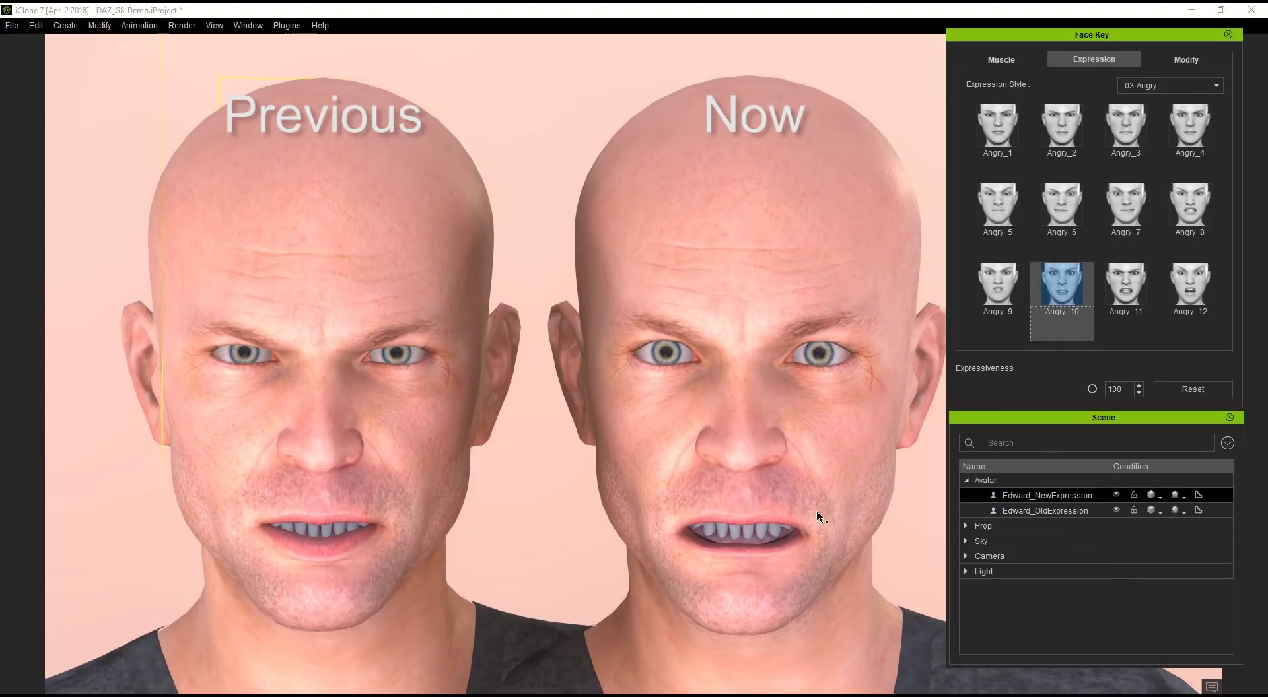
Switch the expression style to 04-Disgust and apply Disgust_7, followed by Disgust_11, to both Edward avatars.
click(1169, 85)
click(1150, 124)
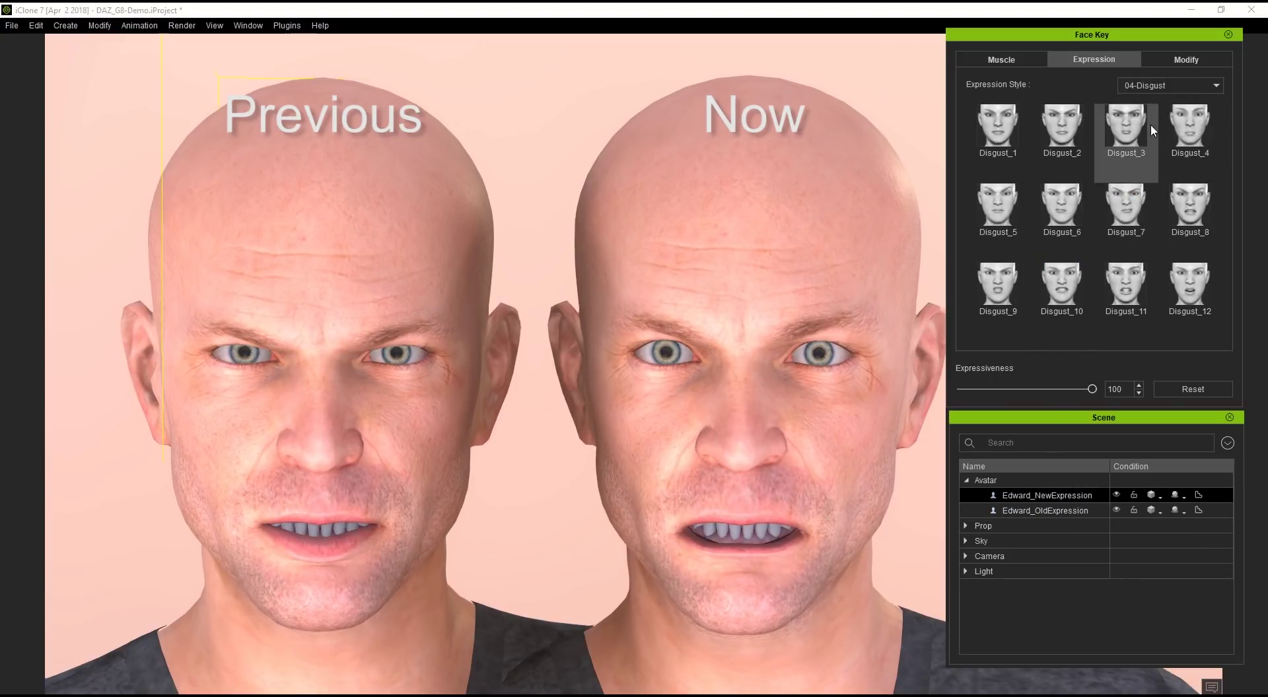
click(1126, 208)
click(1045, 510)
click(1126, 208)
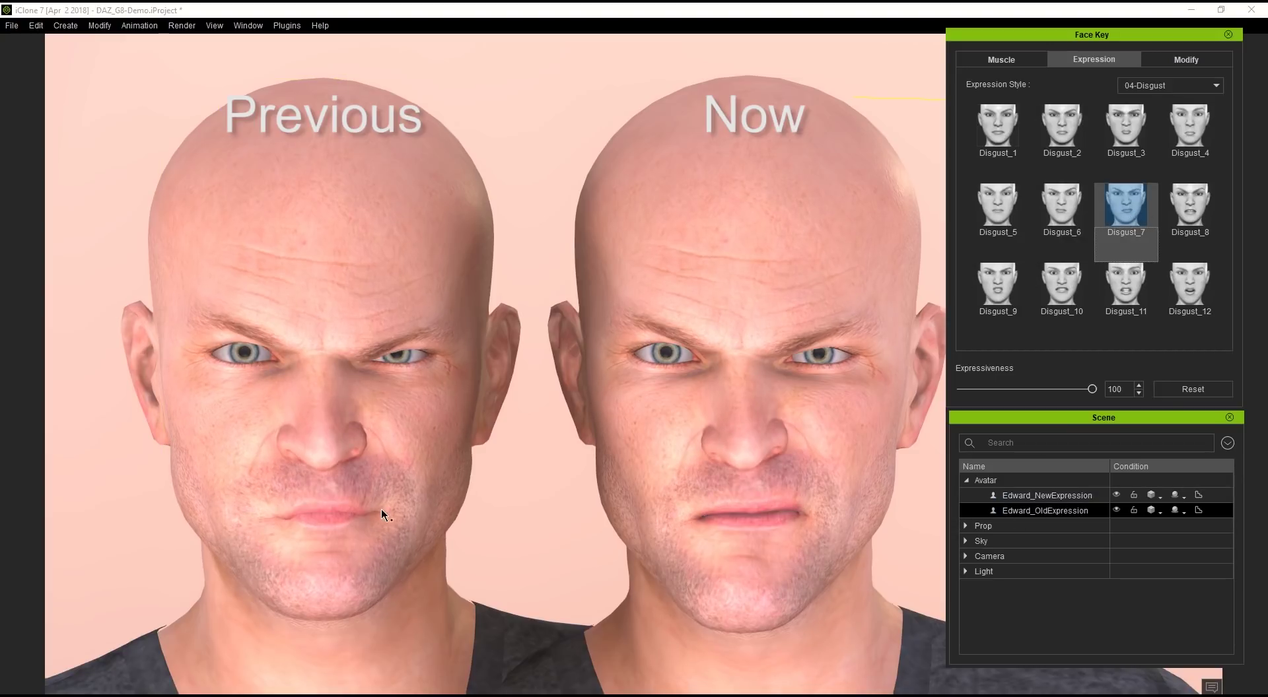
click(1116, 291)
click(1047, 496)
click(1125, 297)
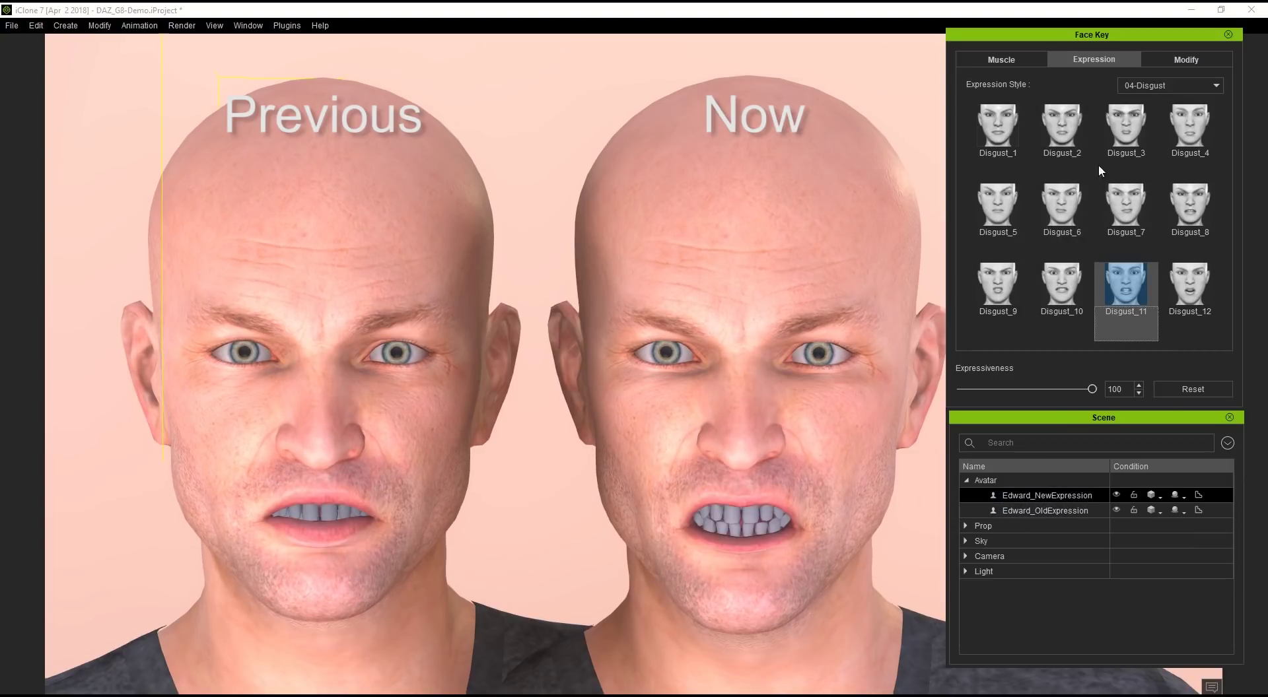
Switch the expression style to 05-Fear and apply Fear_9, followed by Fear_10, to both Edward avatars.
click(1171, 84)
click(1149, 132)
click(997, 284)
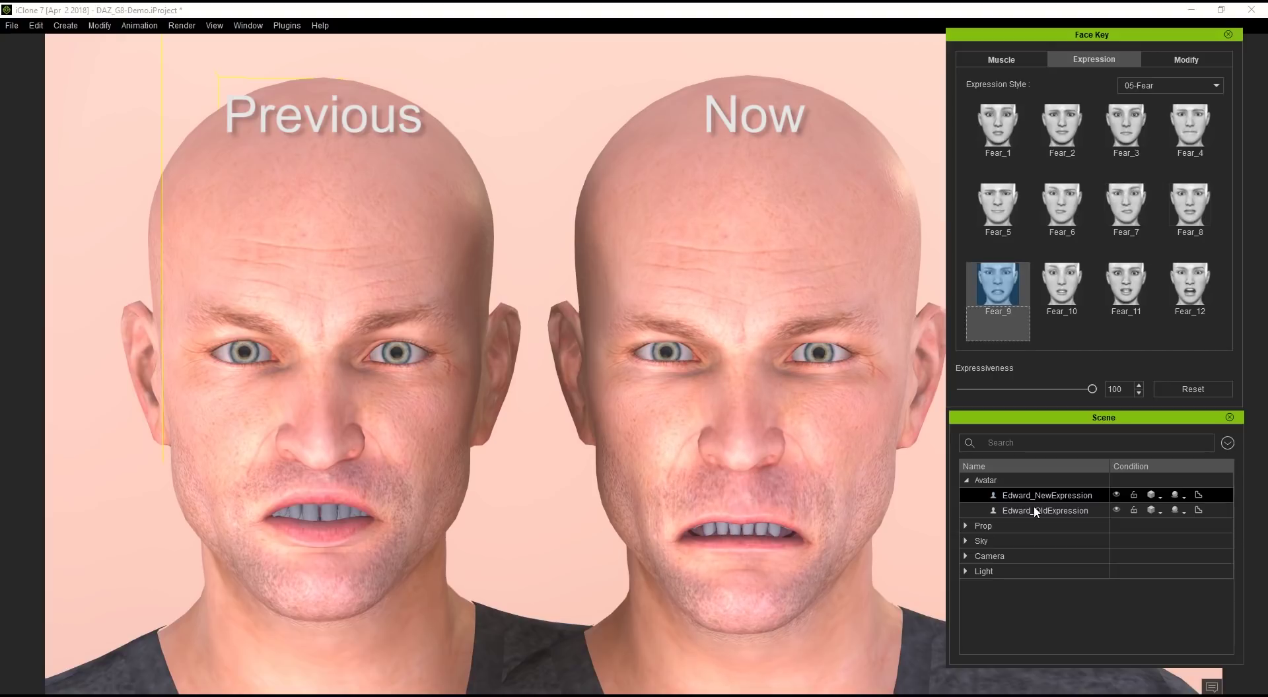
click(1034, 509)
click(1007, 287)
click(1061, 284)
click(1046, 495)
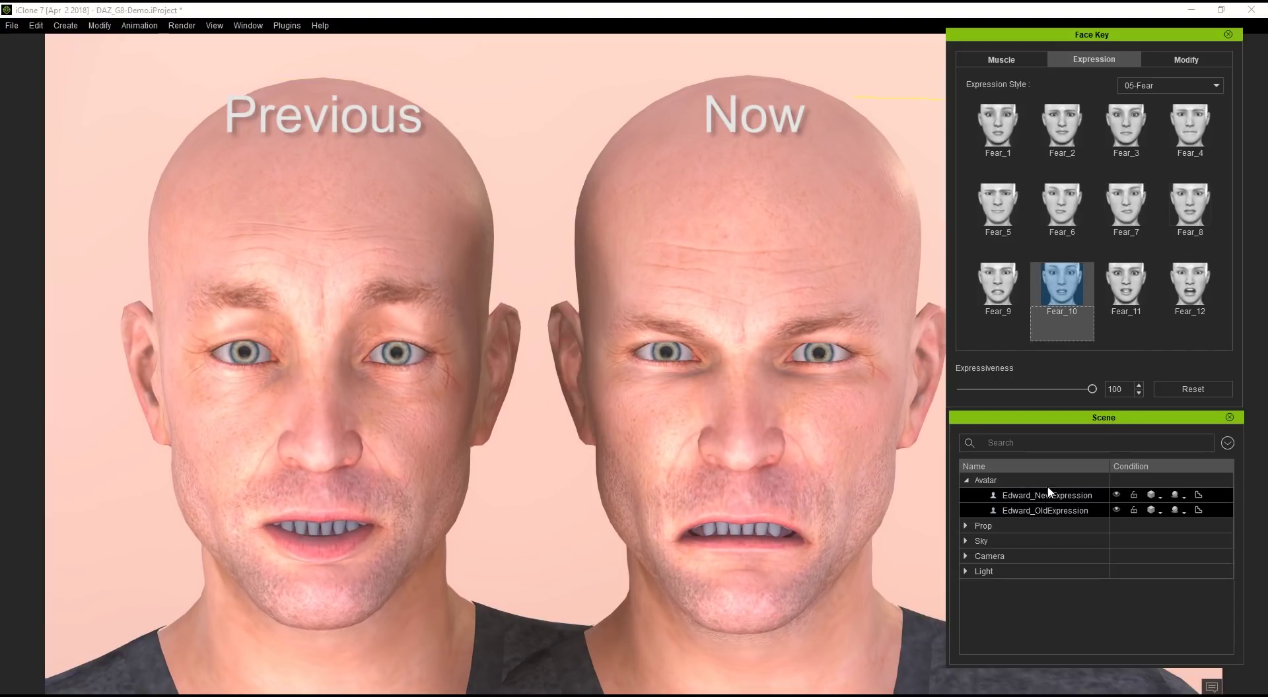
click(1062, 284)
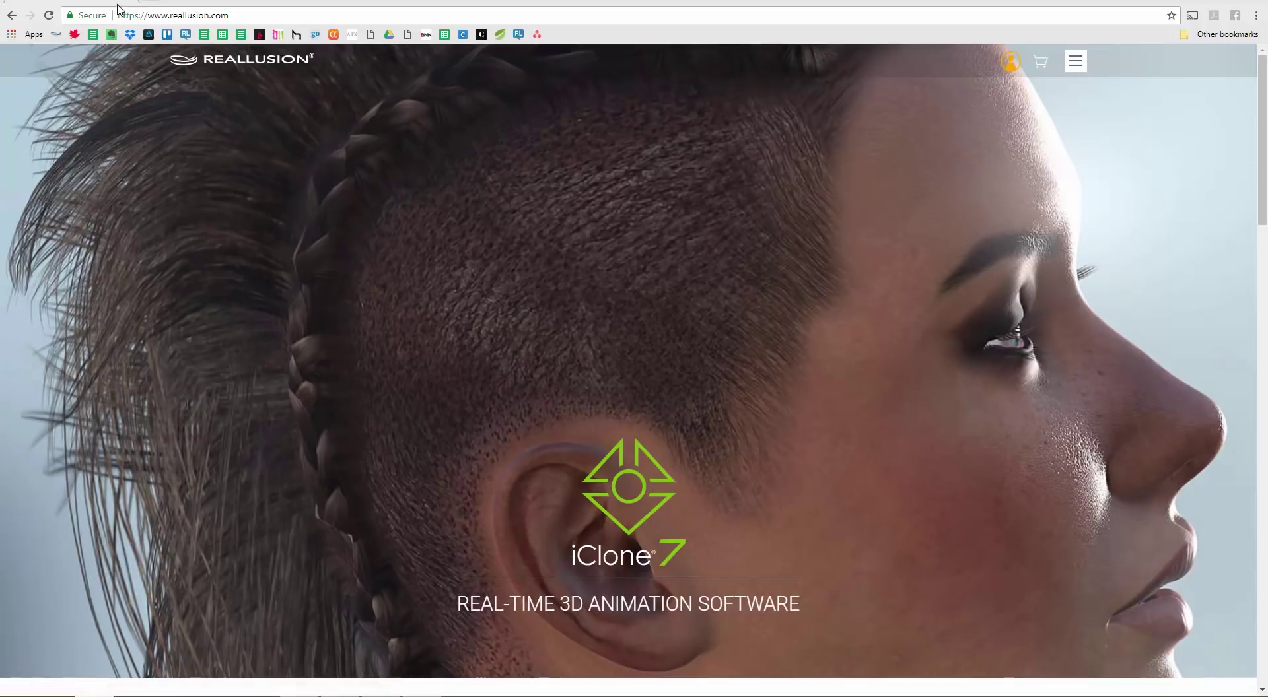
On the Reallusion website in the browser, open the member account's product registration and download page.
click(1010, 66)
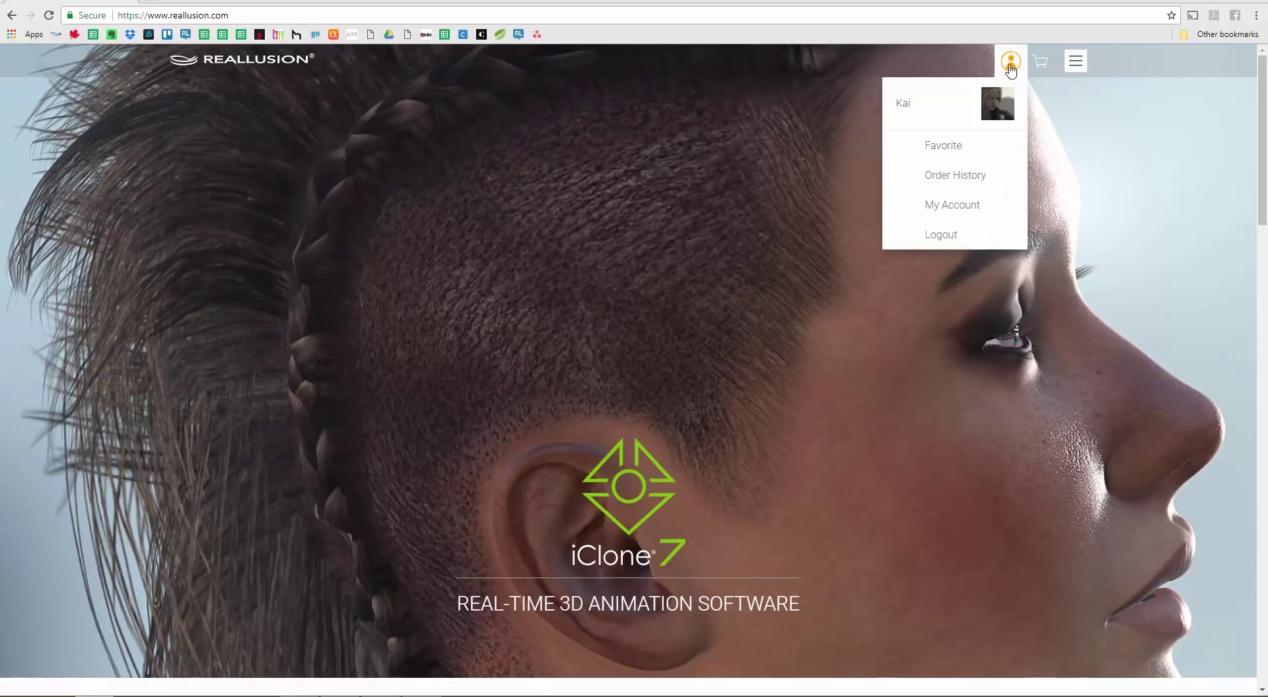
click(960, 212)
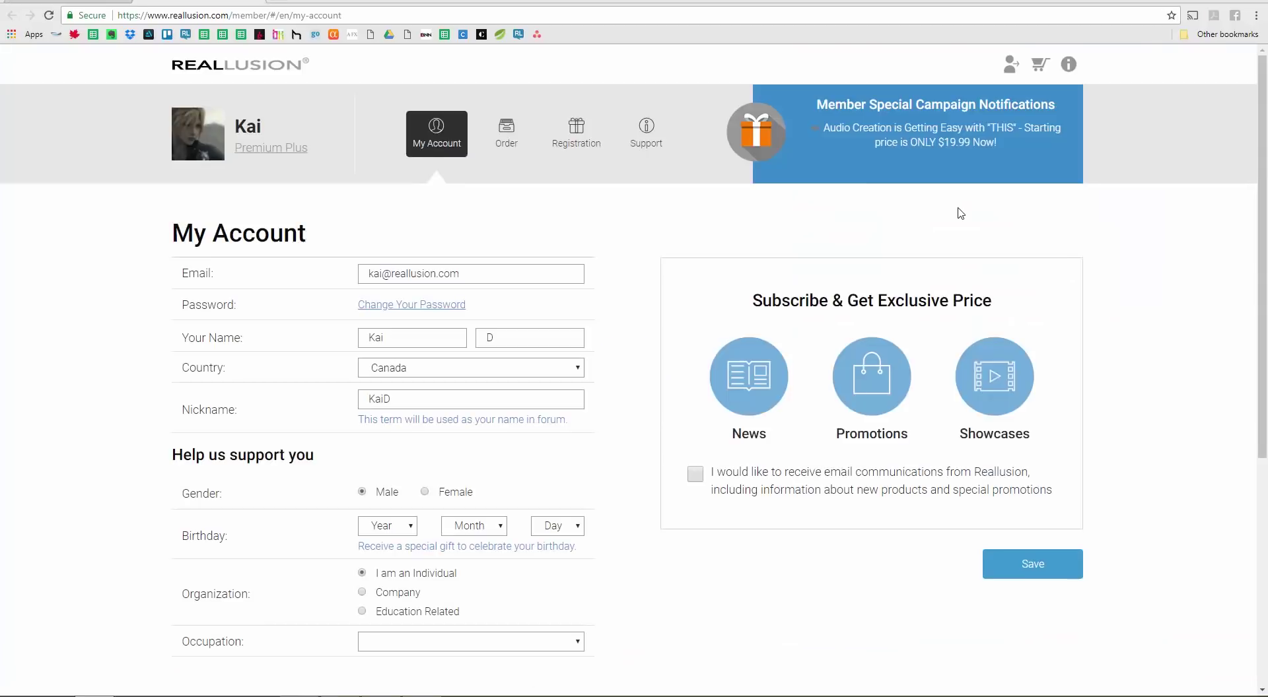
click(574, 140)
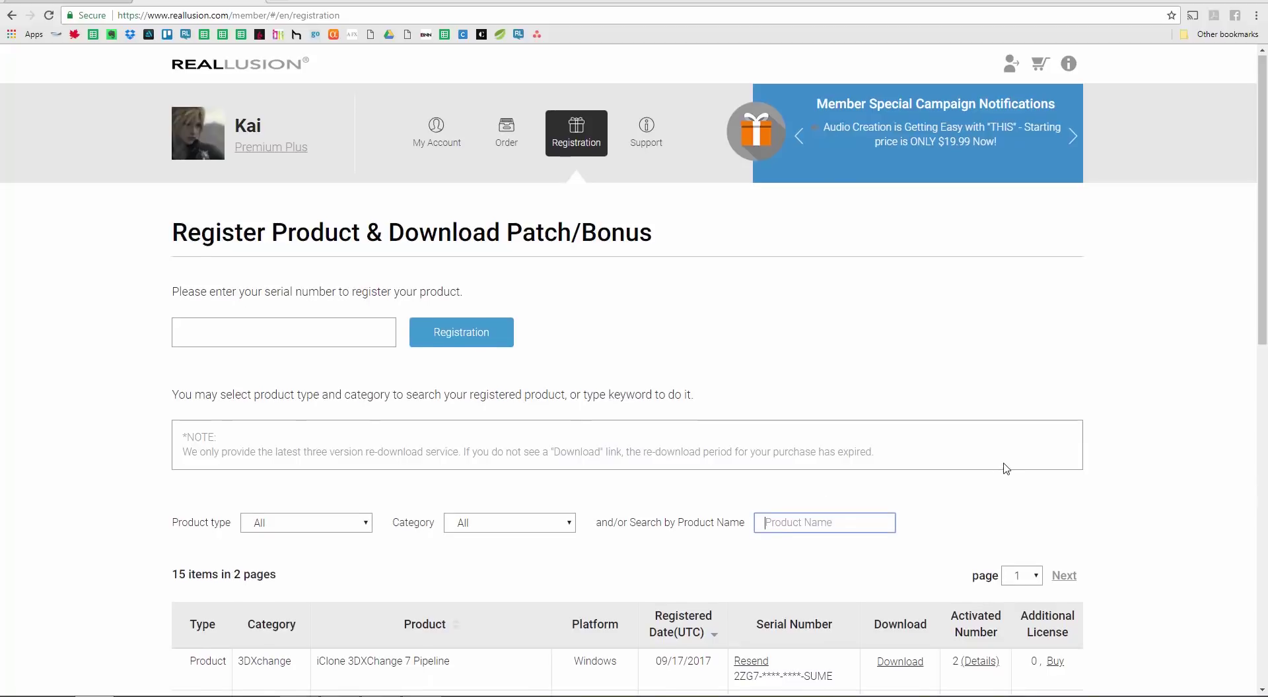
Download the bonus file iClone_Daz_Genesis_Extension_v4_IC7.zip from the iClone 3DXChange 7 Pipeline product information.
scroll(1004, 468, down, 1)
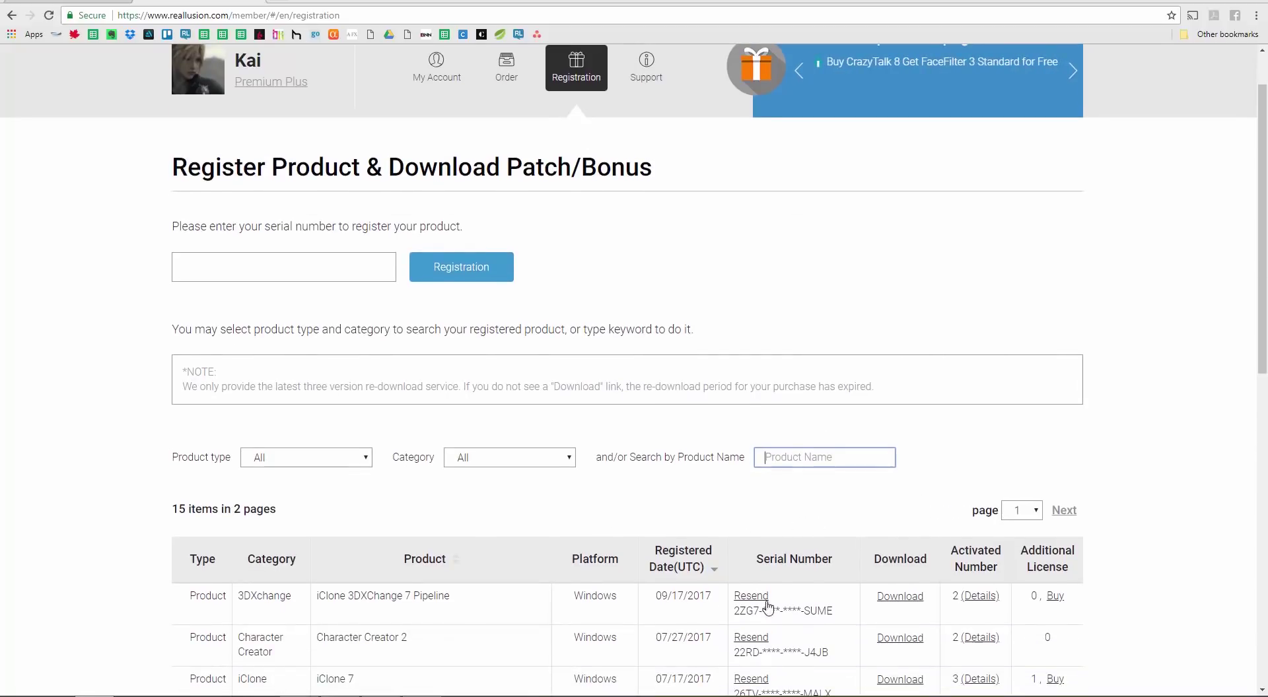
click(890, 605)
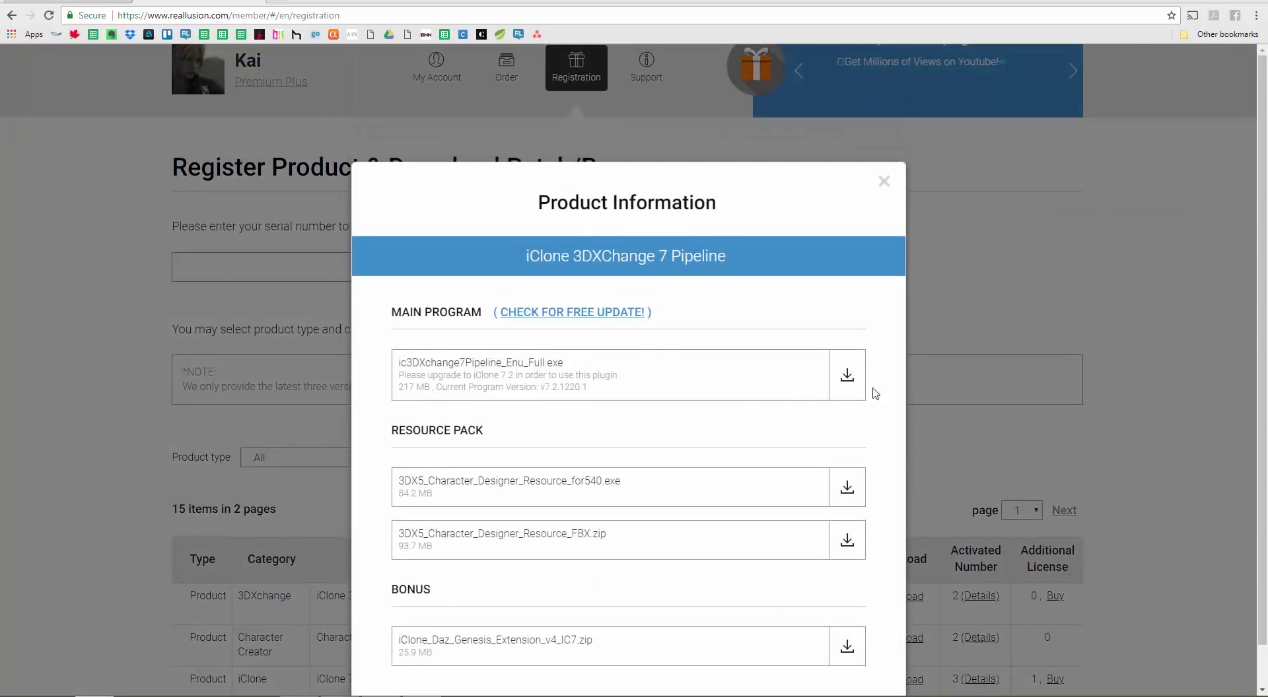
scroll(888, 380, down, 1)
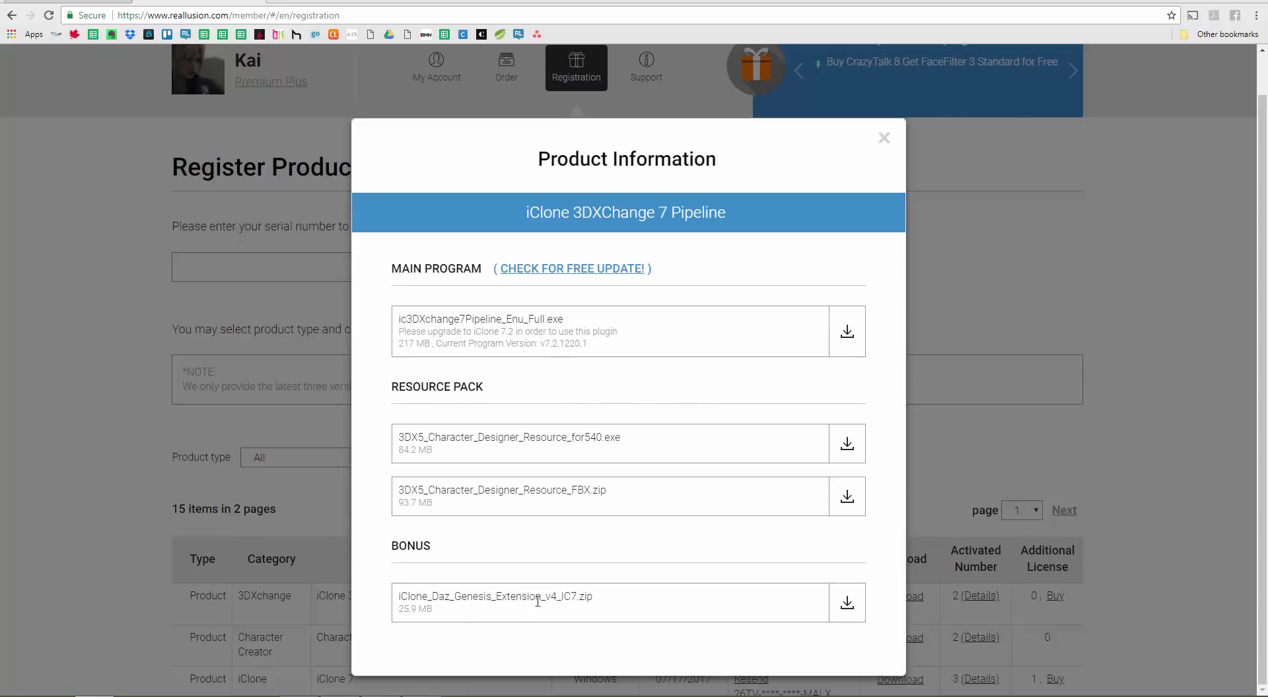
drag(429, 598, 581, 609)
click(620, 603)
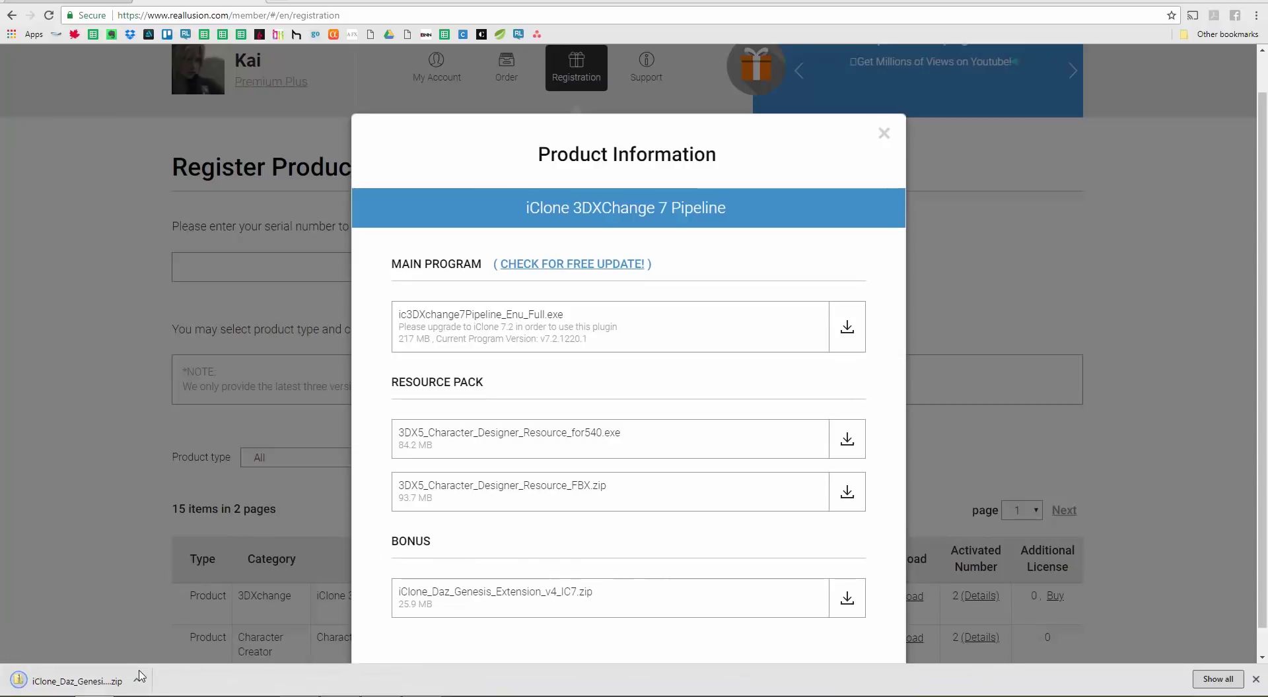
Show the downloaded Daz Genesis extension zip in its folder and extract it there with 7-Zip.
click(139, 683)
click(173, 639)
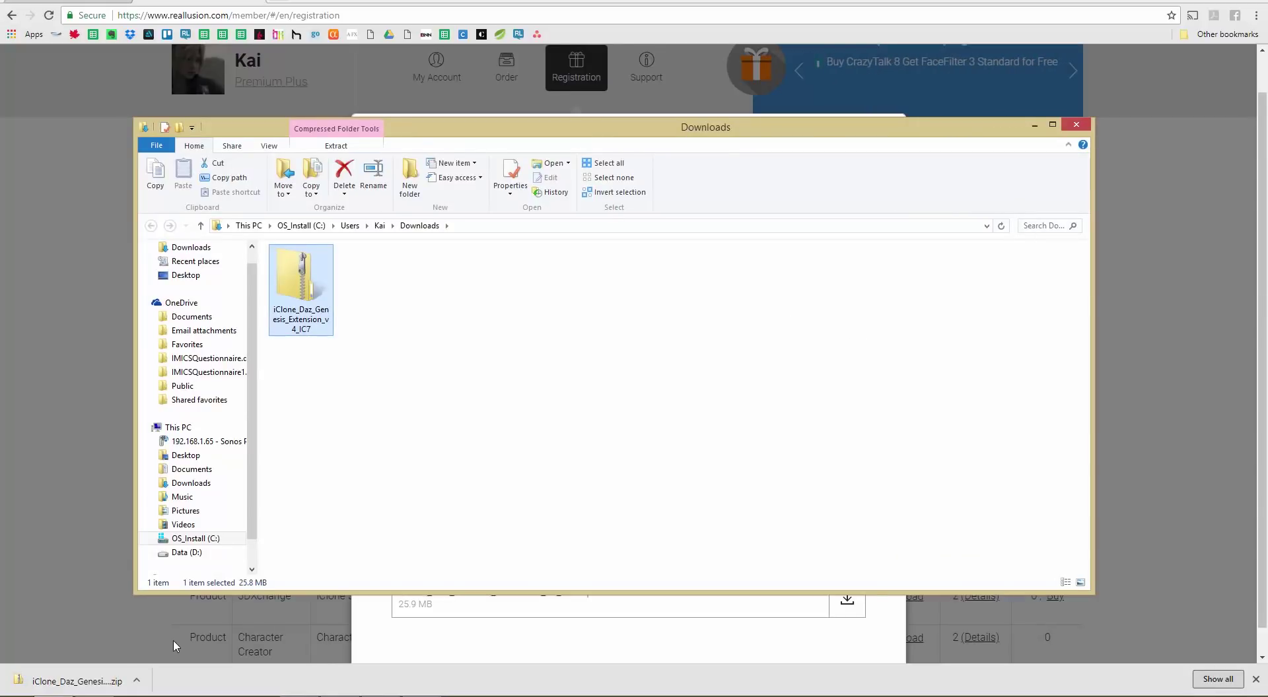
right_click(305, 289)
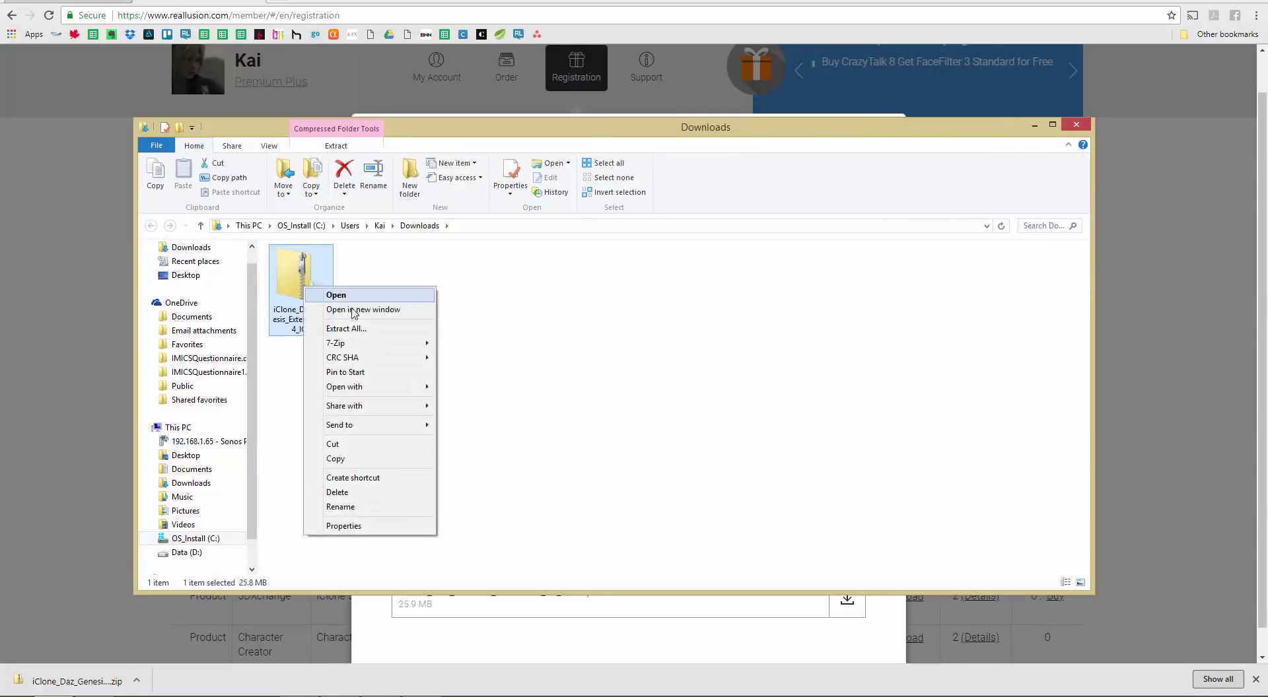
mouse_move(375, 344)
click(491, 388)
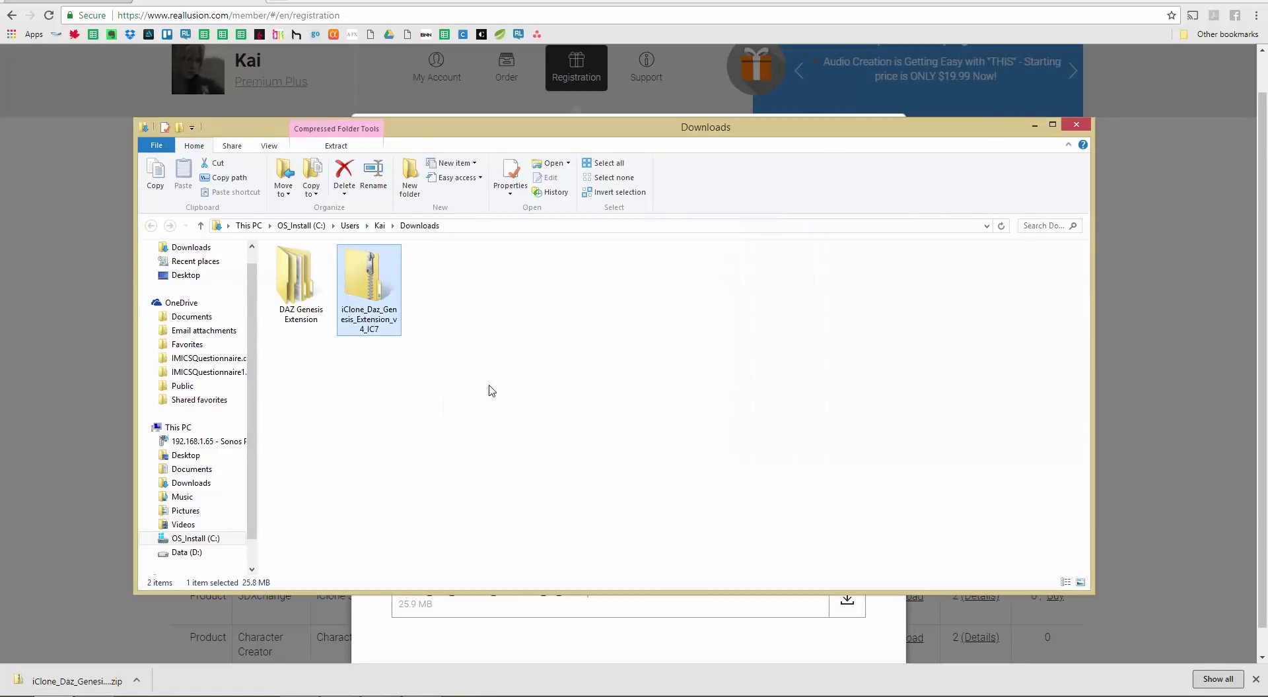
Open the "How to use Genesis8 duf file" note in DAZ Genesis Extension\Daz Genesis to iClone\Genesis8_Male.
double_click(302, 291)
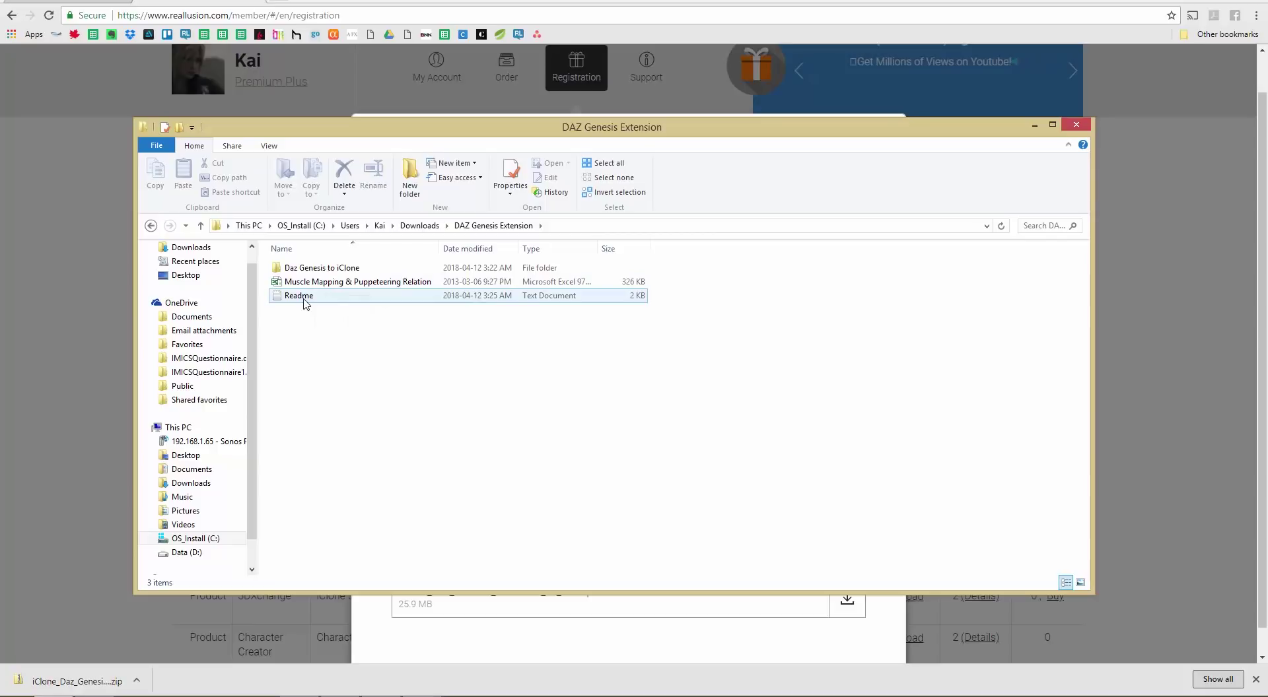
double_click(332, 275)
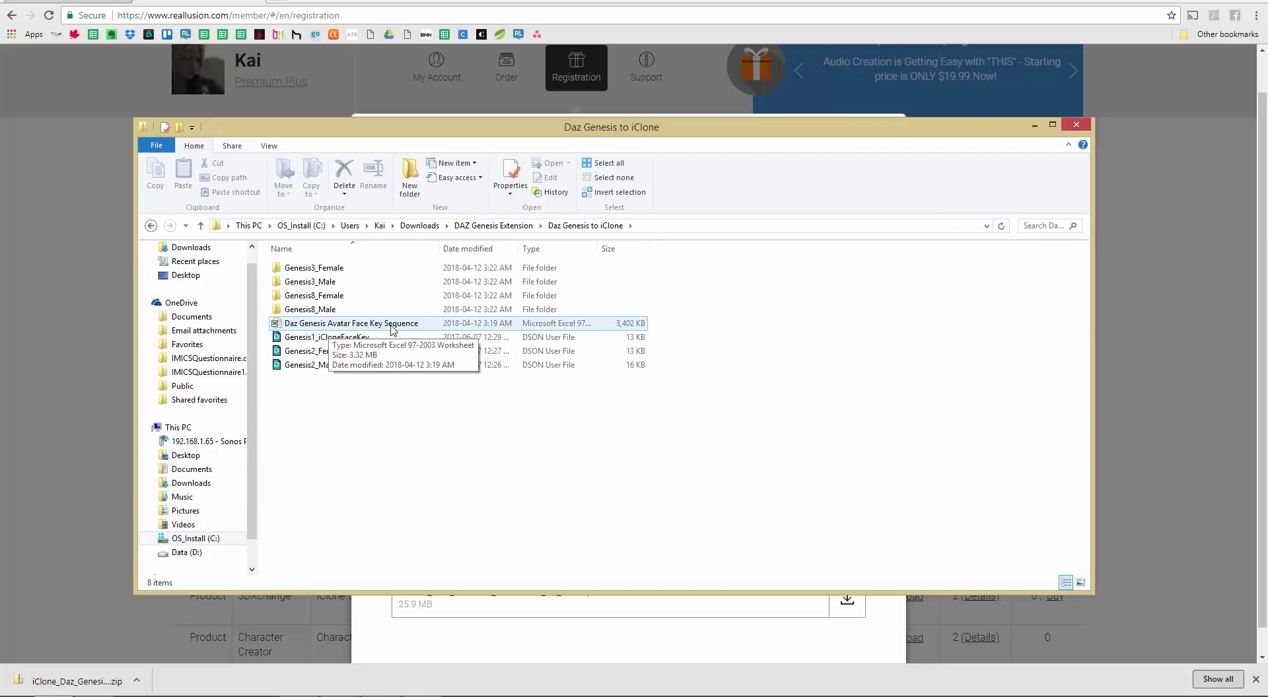
double_click(322, 315)
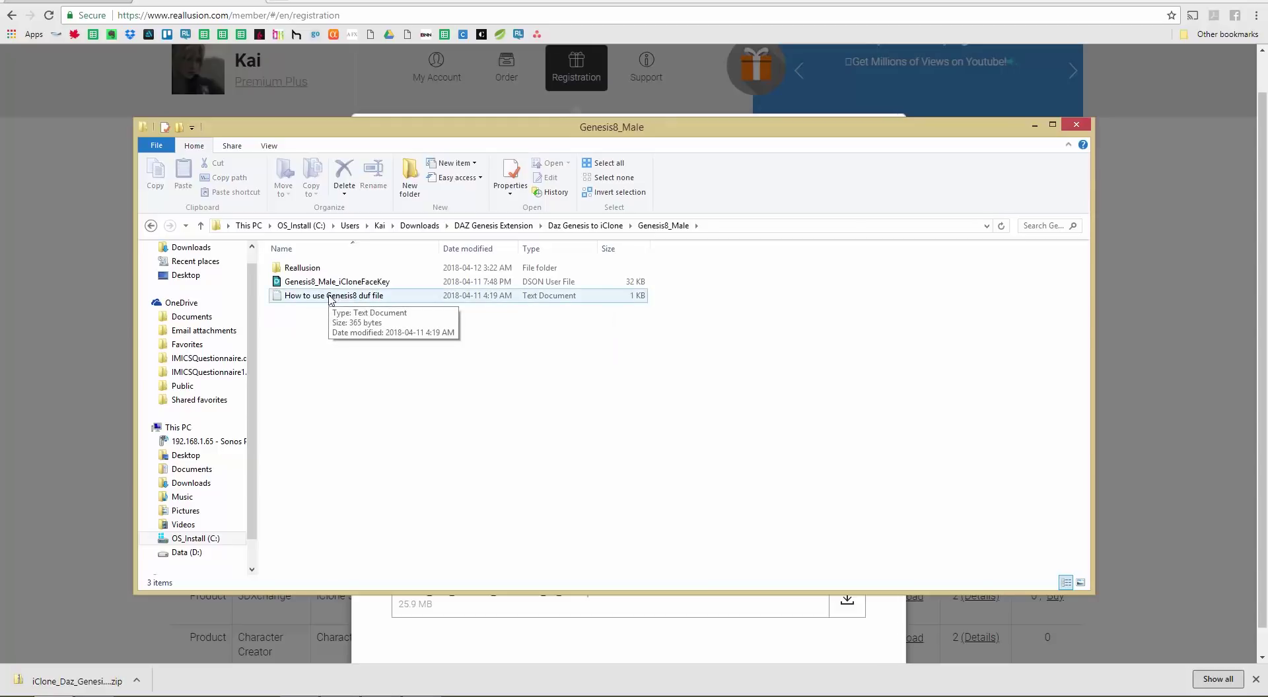
double_click(330, 297)
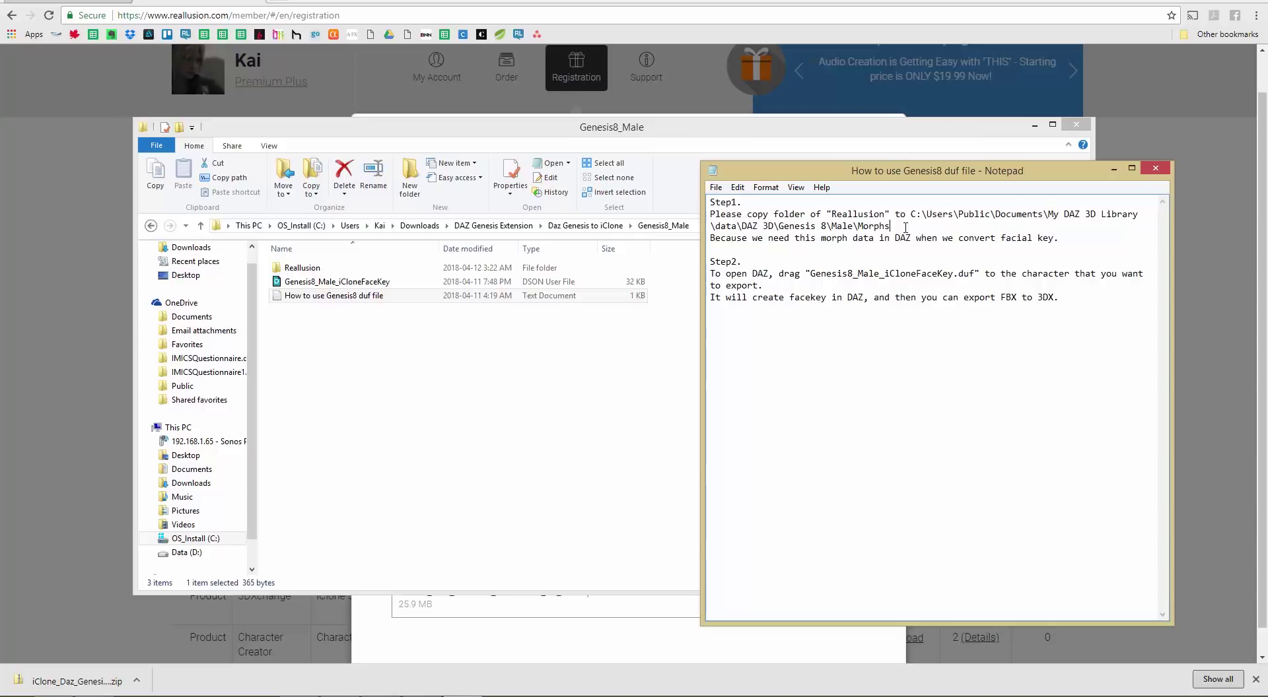
Copy the DAZ library Morphs folder path for Genesis 8 Male from Step1 of the note.
drag(905, 227, 896, 218)
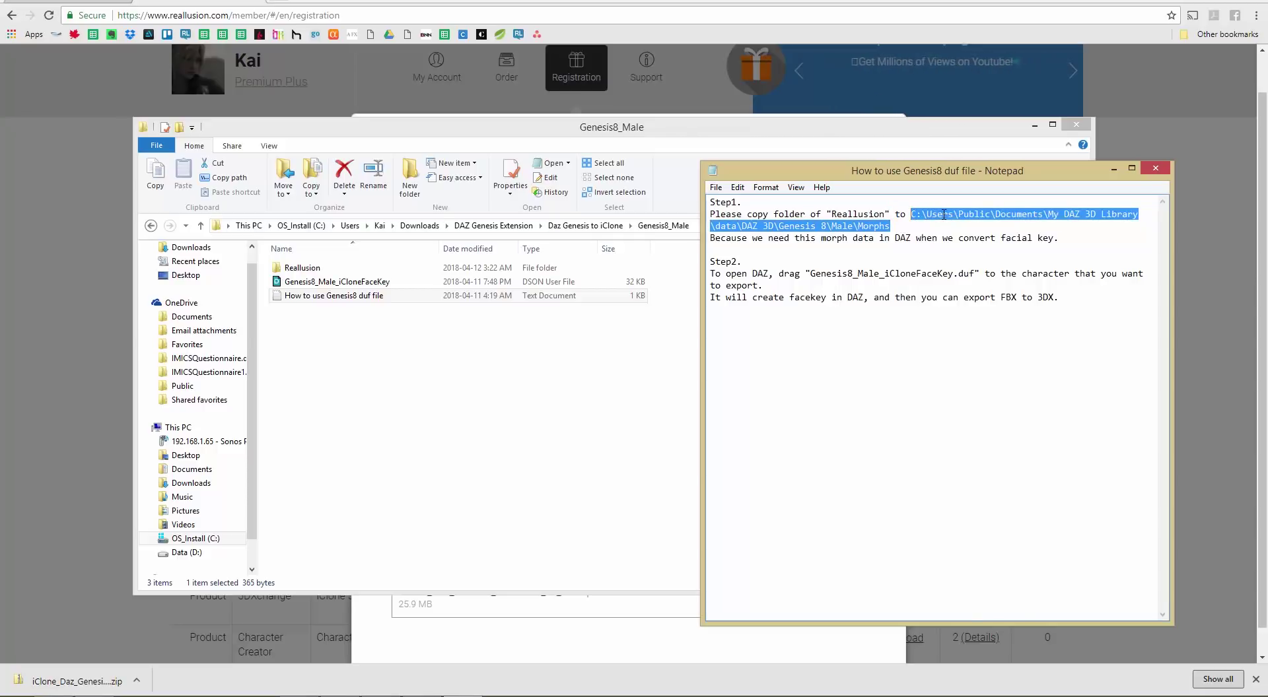
right_click(943, 214)
click(973, 257)
Open C:\Users\Public\Documents\My DAZ 3D Library\data\DAZ 3D\Genesis 8\Male\Morphs in a second File Explorer window and check its Reallusion folder.
click(541, 127)
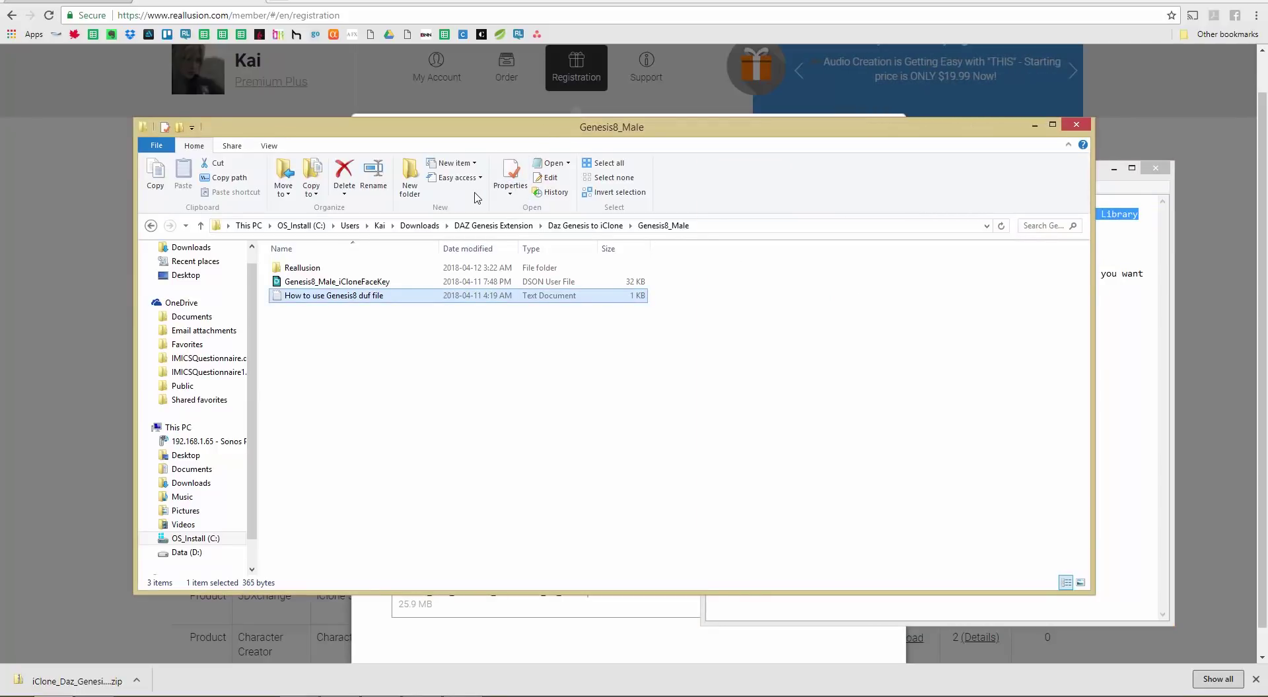
key(ctrl+n)
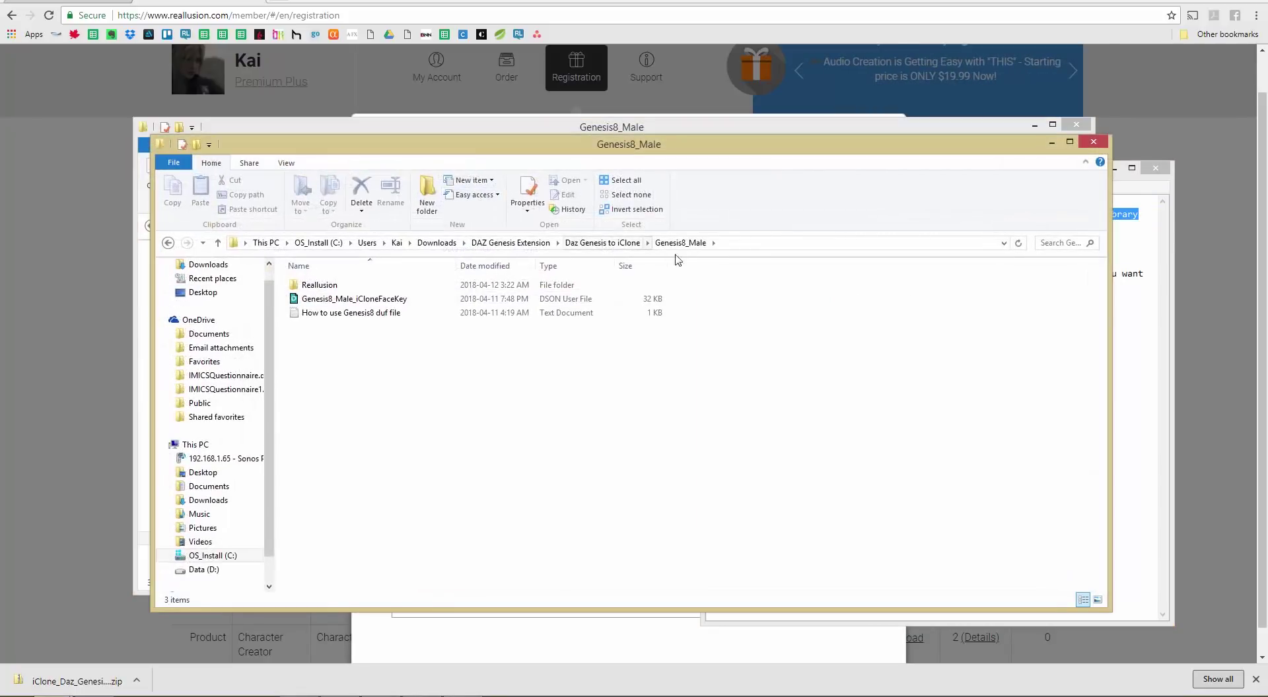
click(764, 243)
key(ctrl+v)
key(ctrl+a)
key(Return)
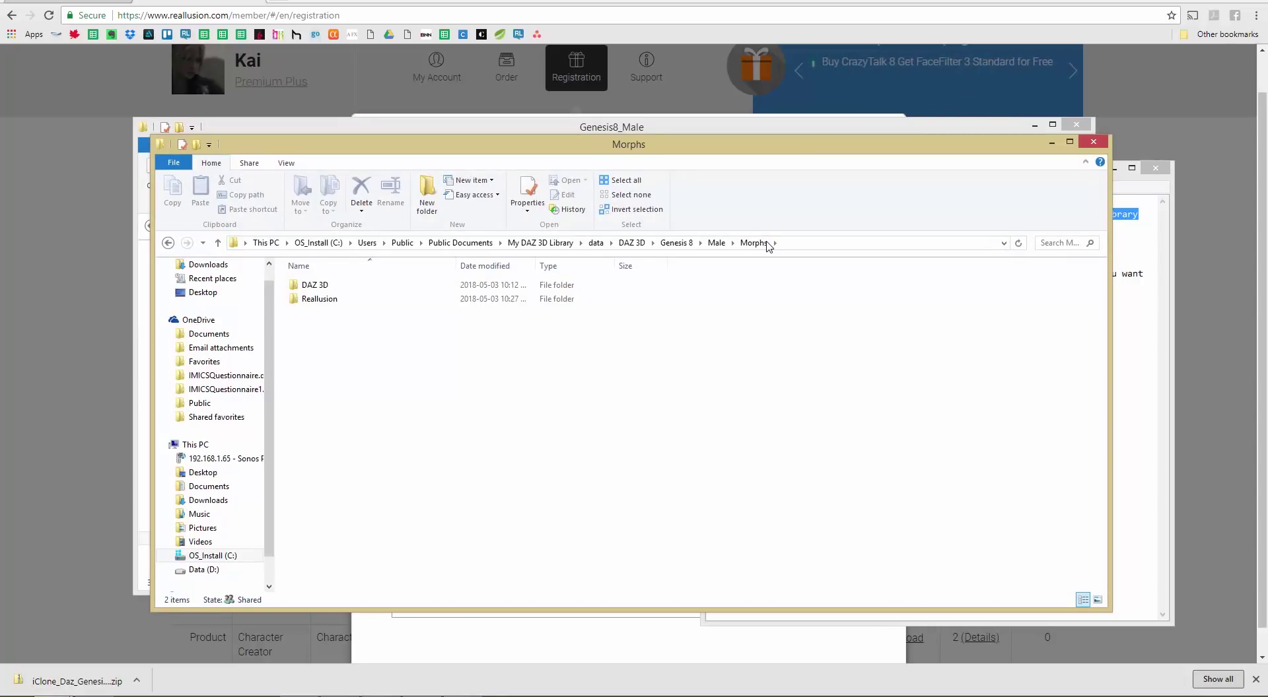
click(324, 302)
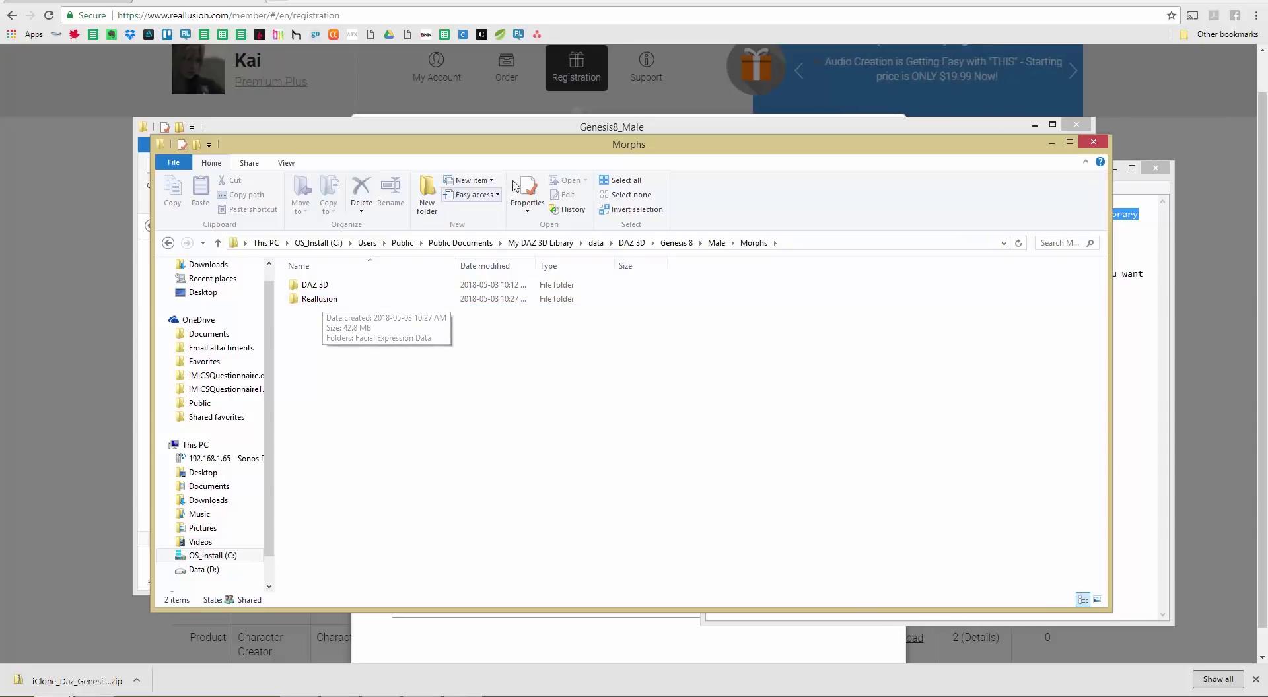
Check the extracted Reallusion folder in Genesis8_Male against Step1 of the note and return to the DAZ library's Morphs folder.
drag(536, 152, 544, 82)
right_click(325, 216)
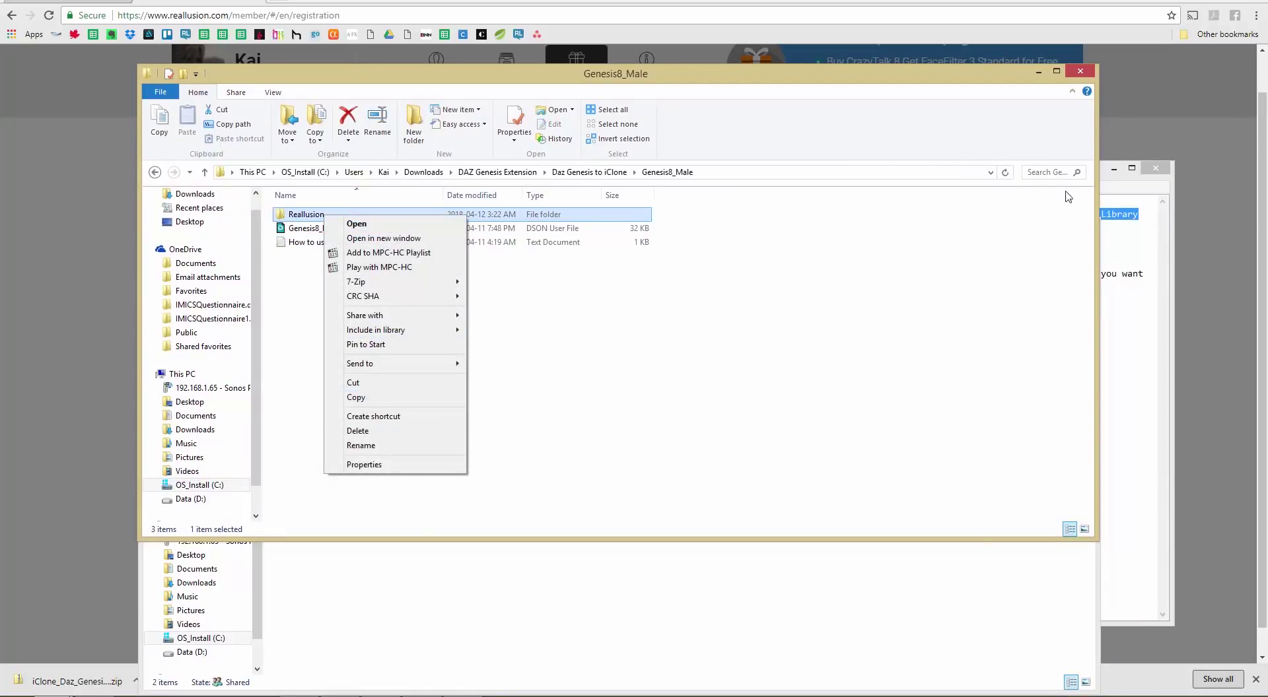
click(1155, 238)
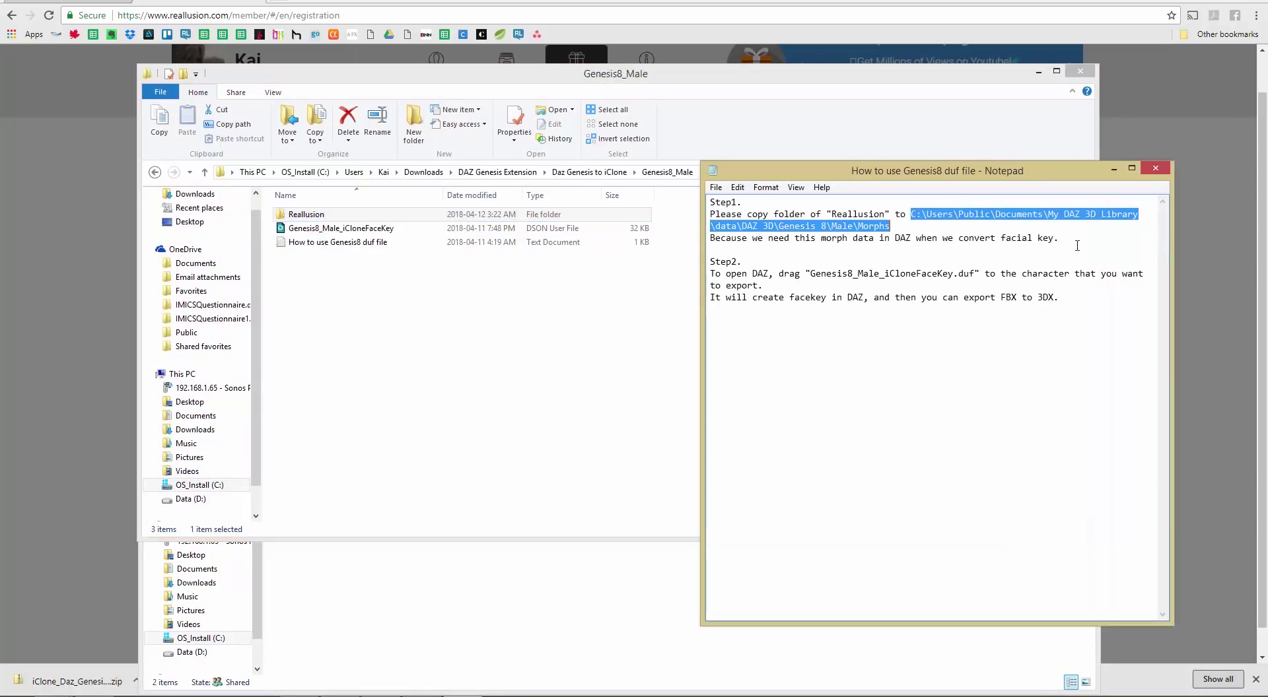
click(399, 596)
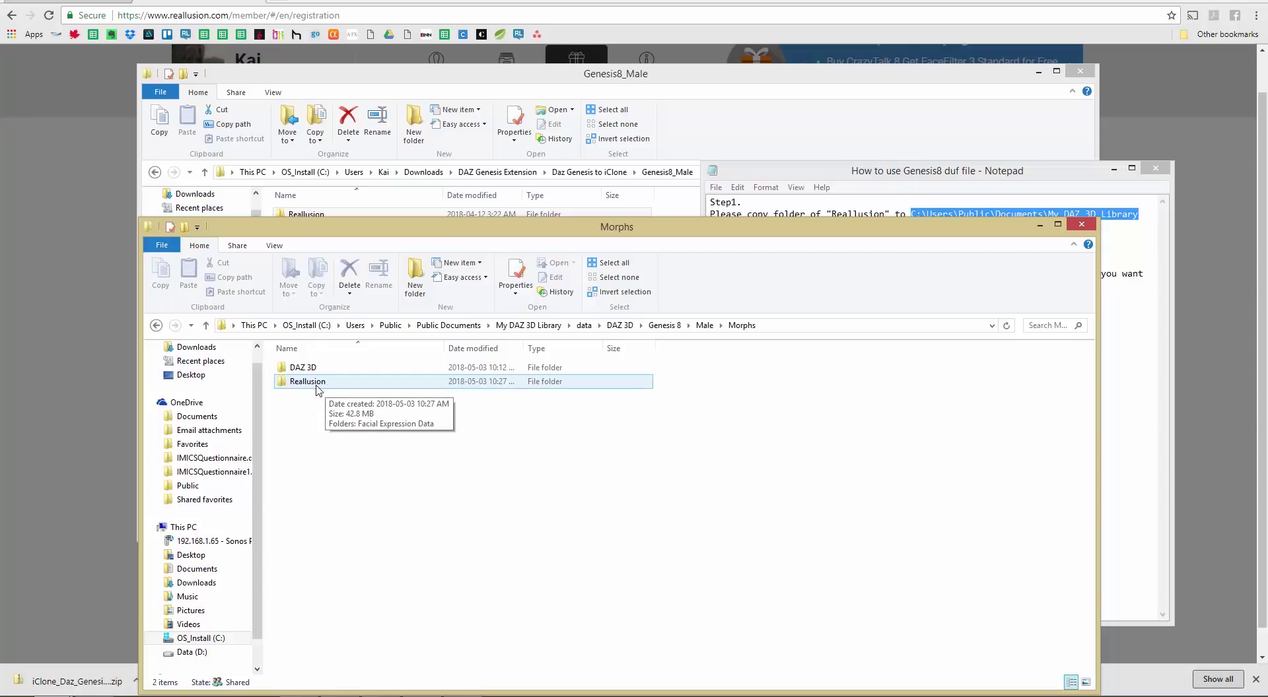
Examine the morph files in Reallusion\Facial Expression Data inside the Morphs folder, then close that folder window.
double_click(316, 383)
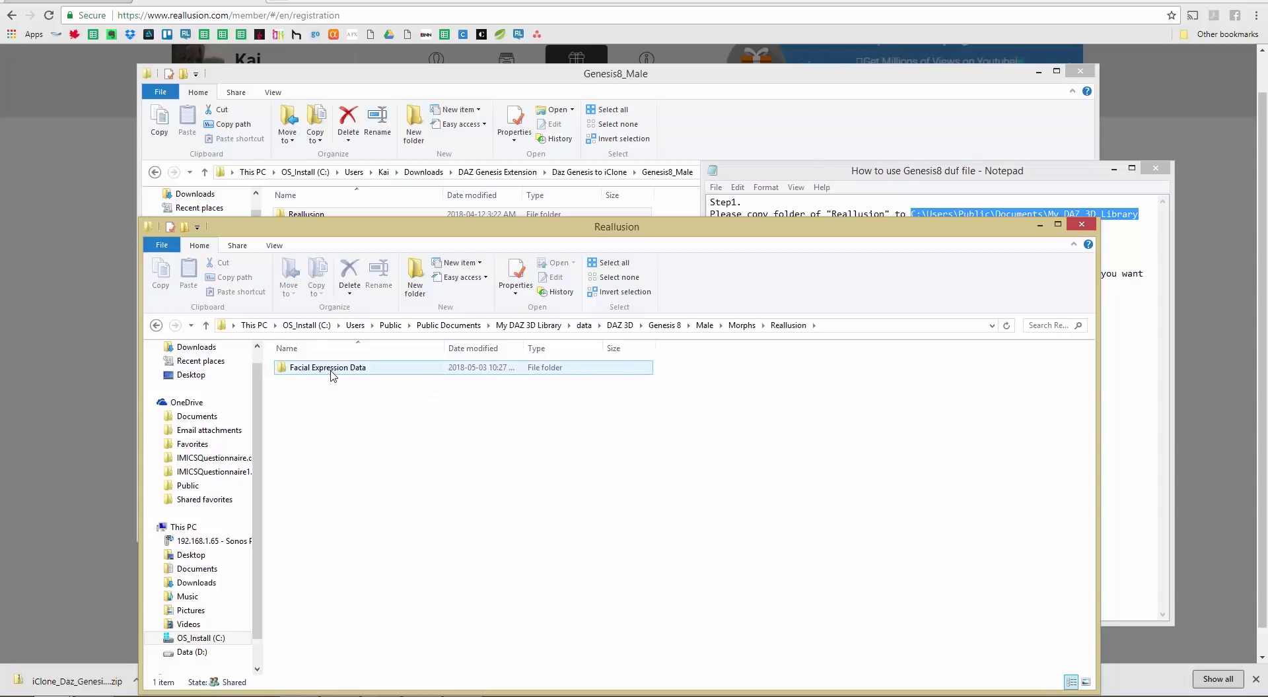
double_click(332, 374)
scroll(487, 465, down, 6)
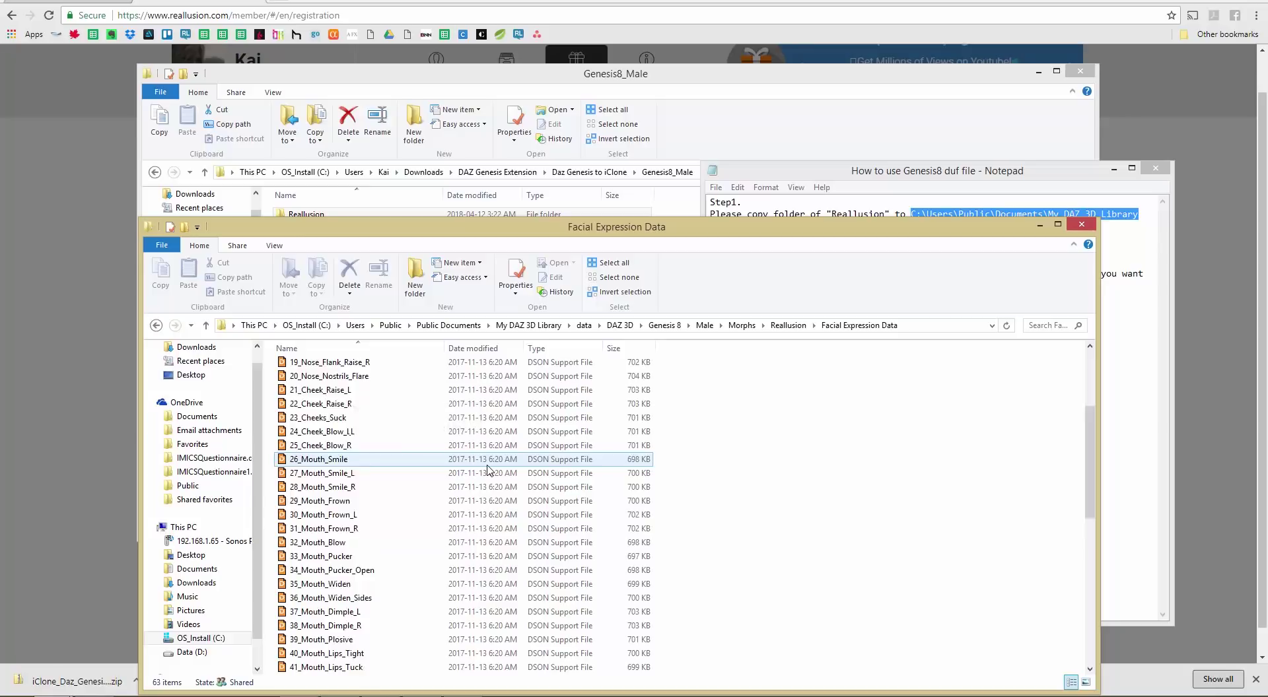
scroll(488, 469, down, 10)
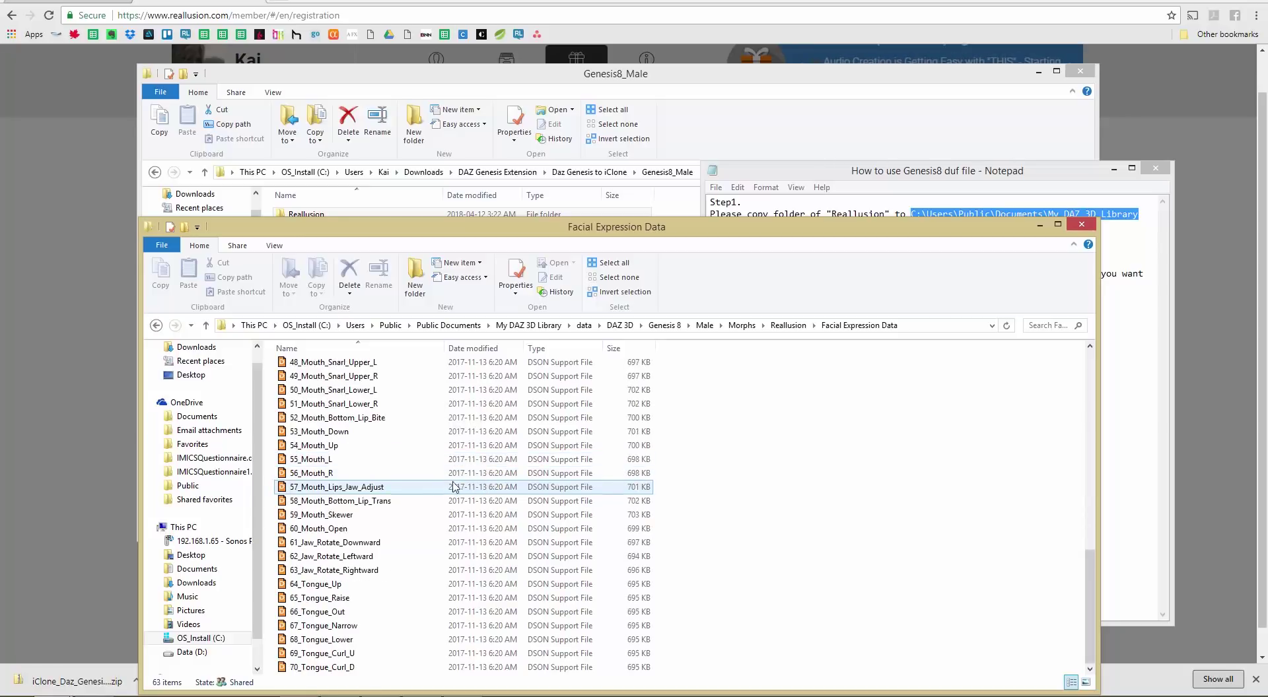
click(336, 489)
scroll(342, 473, up, 4)
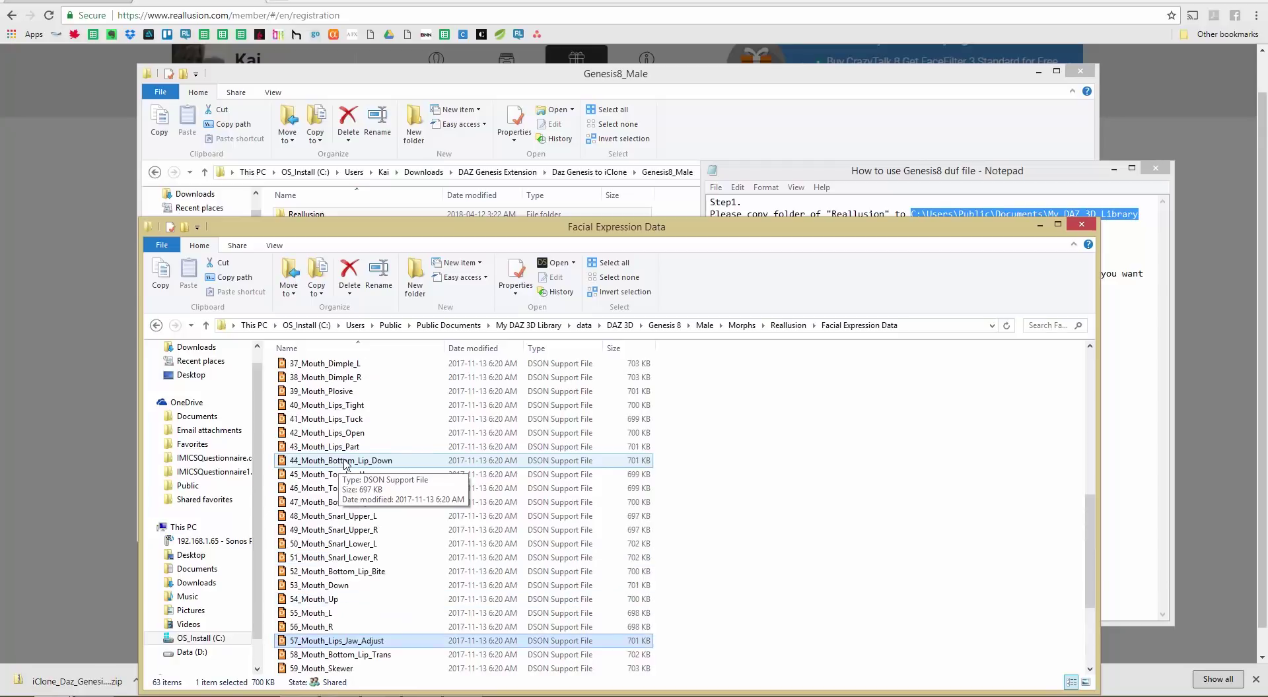
scroll(343, 464, up, 10)
scroll(343, 464, down, 16)
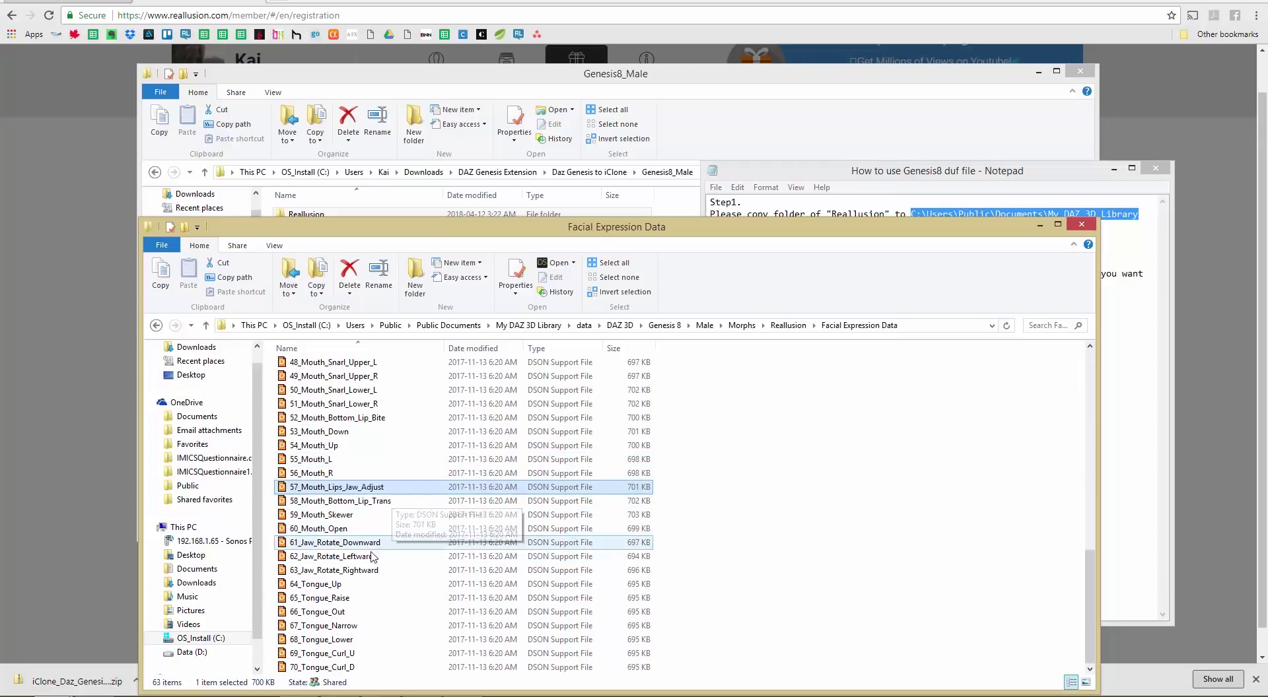
scroll(487, 512, up, 16)
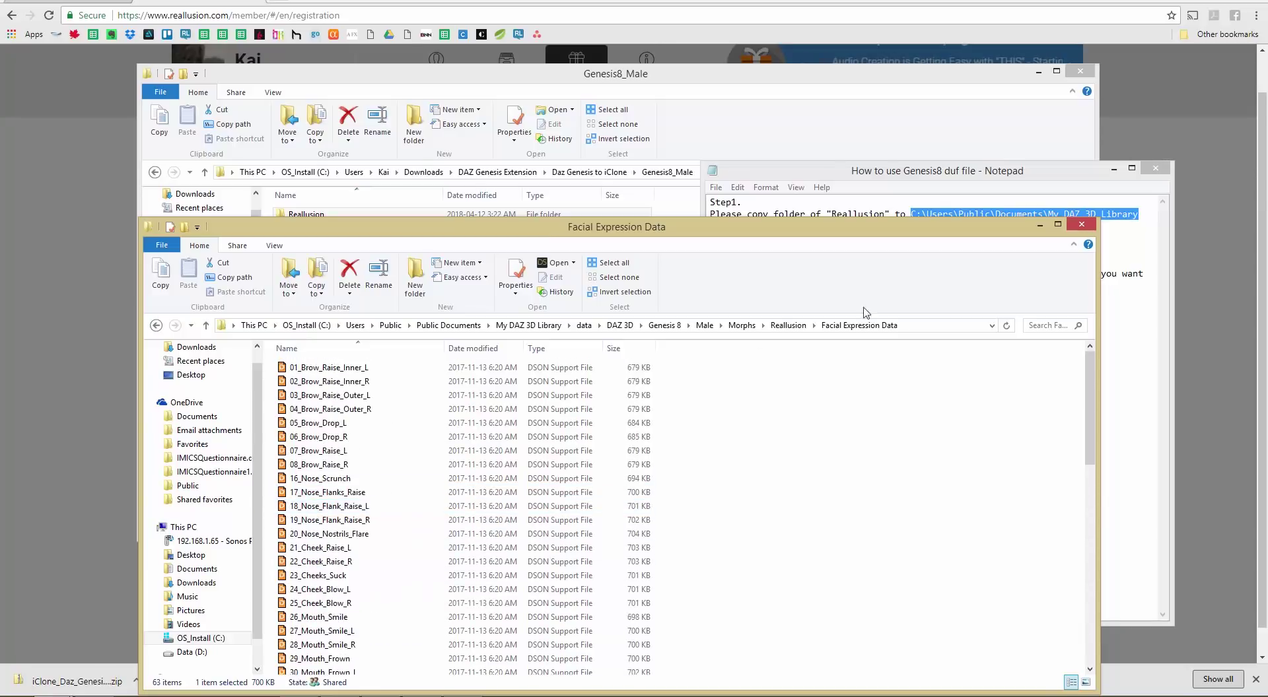
click(1083, 225)
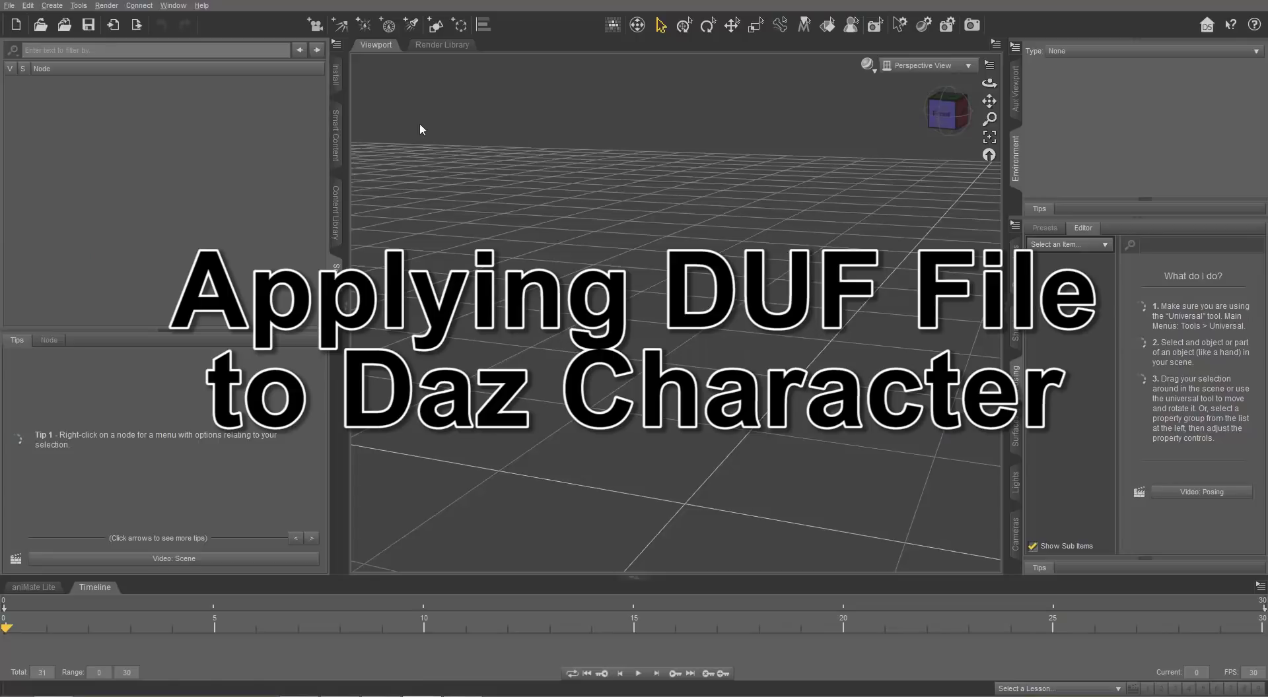
Switch to DAZ Studio and load the Edward 8 character from People > Genesis 8 Male > Characters in the content library.
click(336, 212)
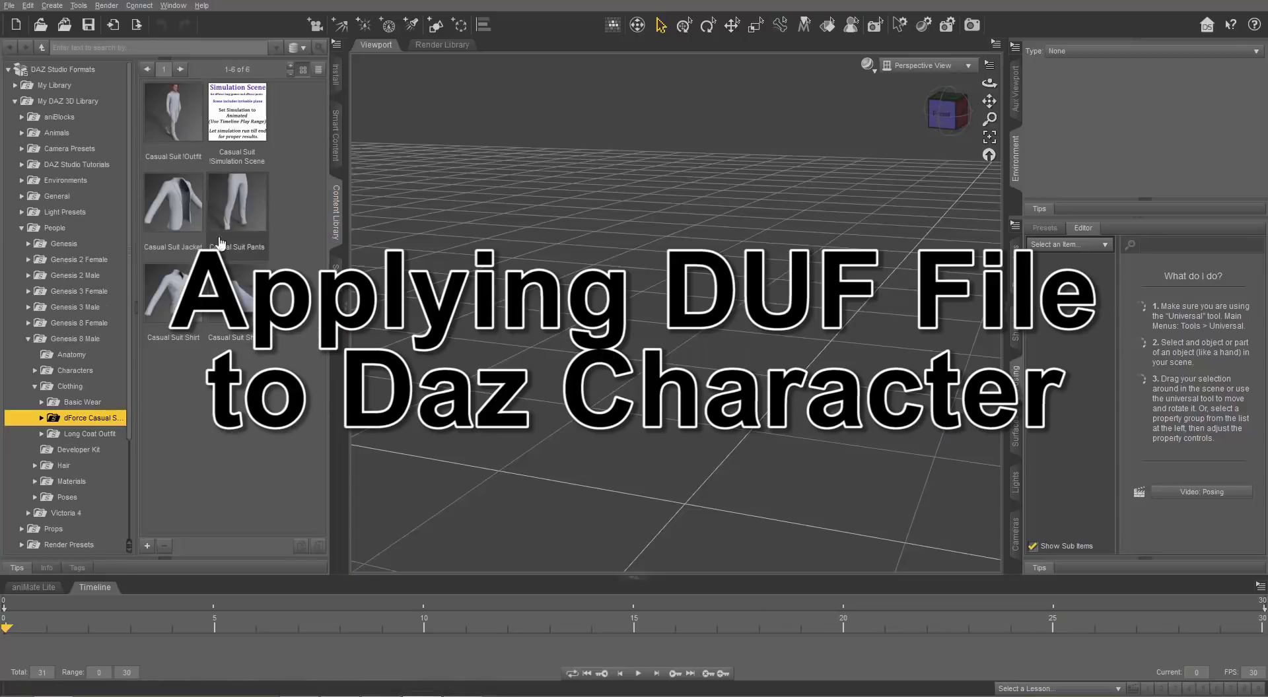
click(29, 339)
click(55, 228)
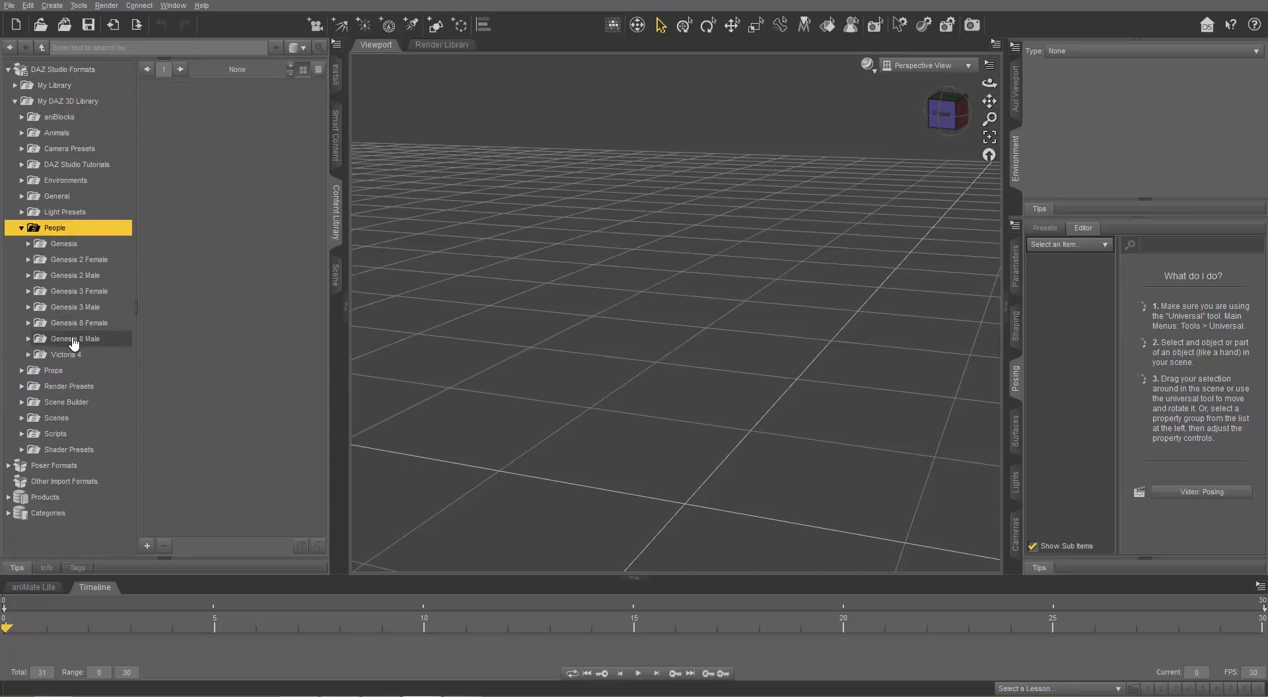
click(44, 339)
click(28, 338)
click(72, 370)
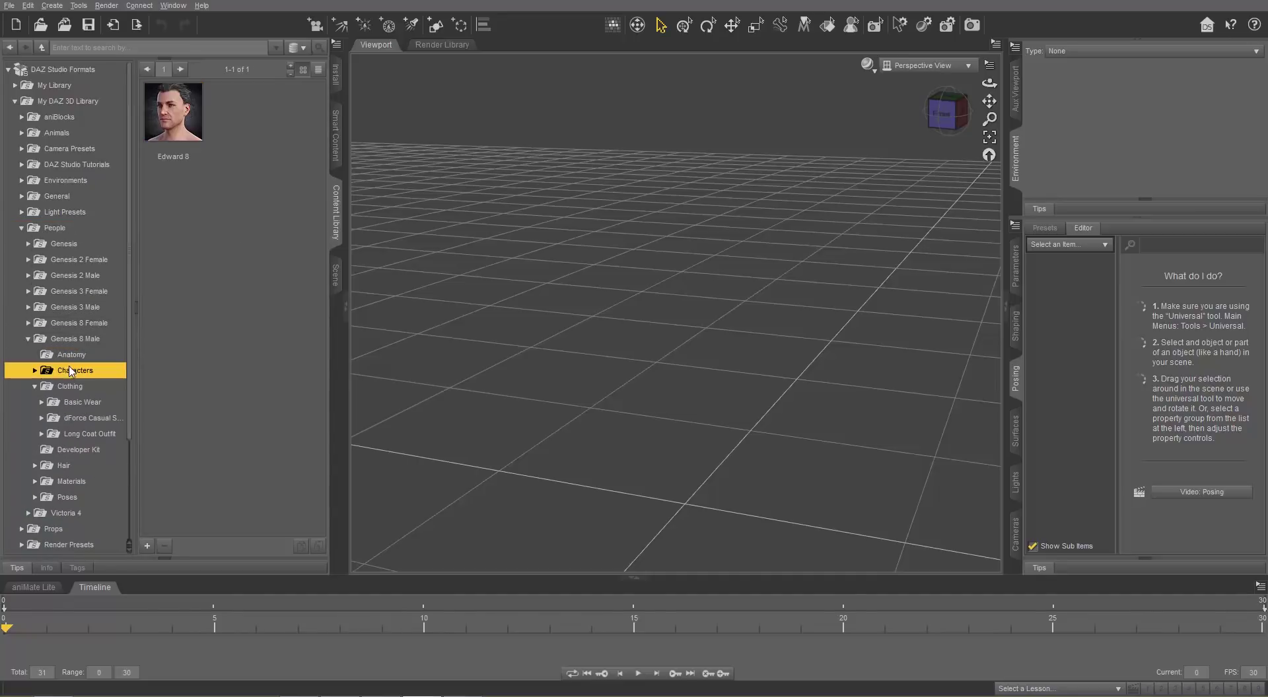
double_click(185, 116)
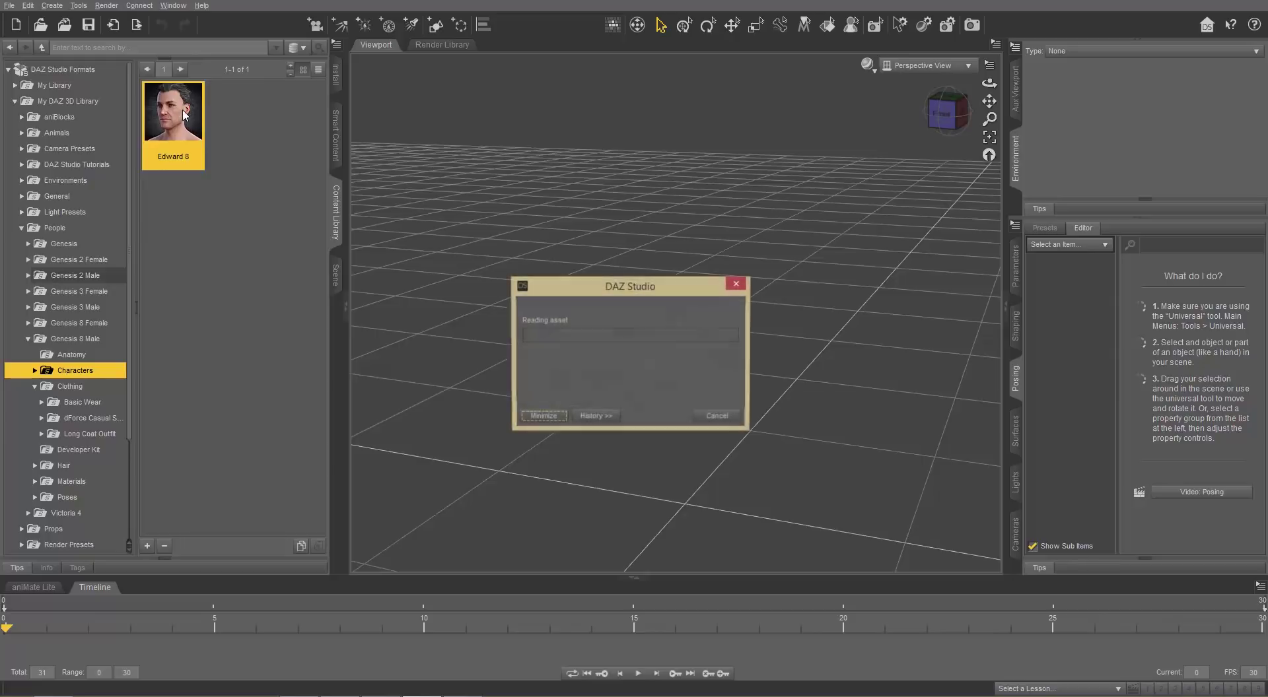
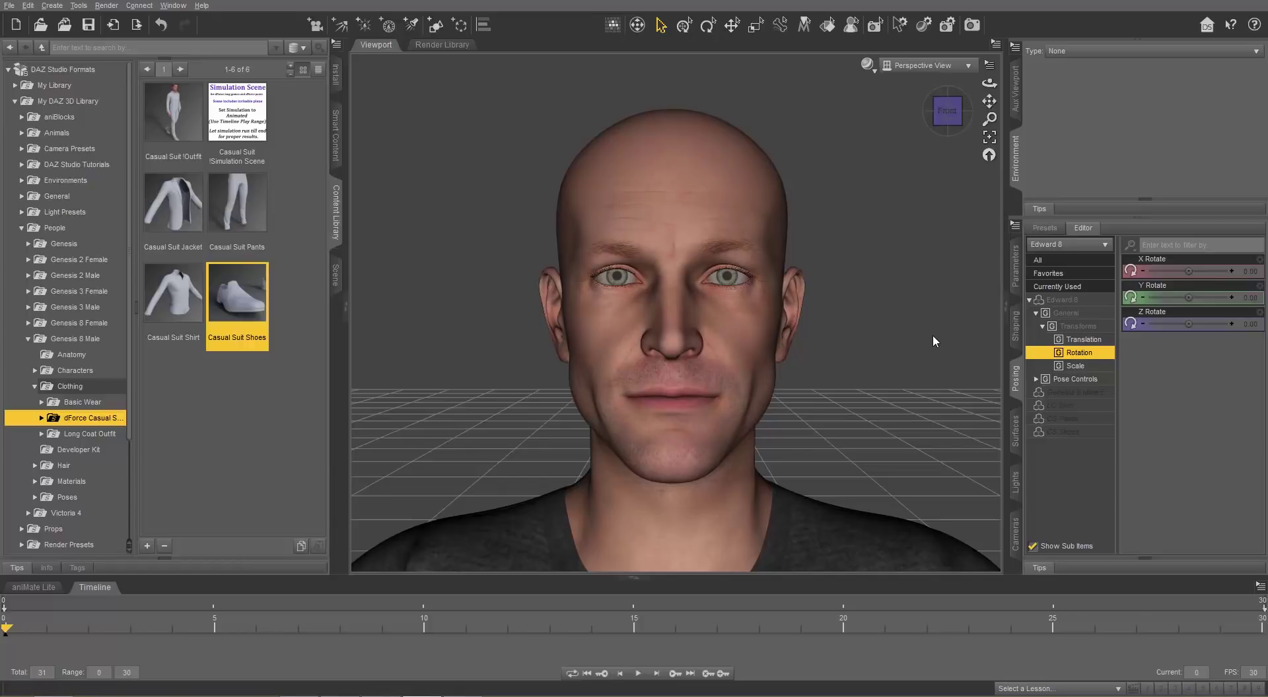
Look through the numbered facial morph sliders in Edward 8's Pose Controls, from the brow to the mouth morphs.
click(1016, 376)
click(1262, 356)
click(1075, 380)
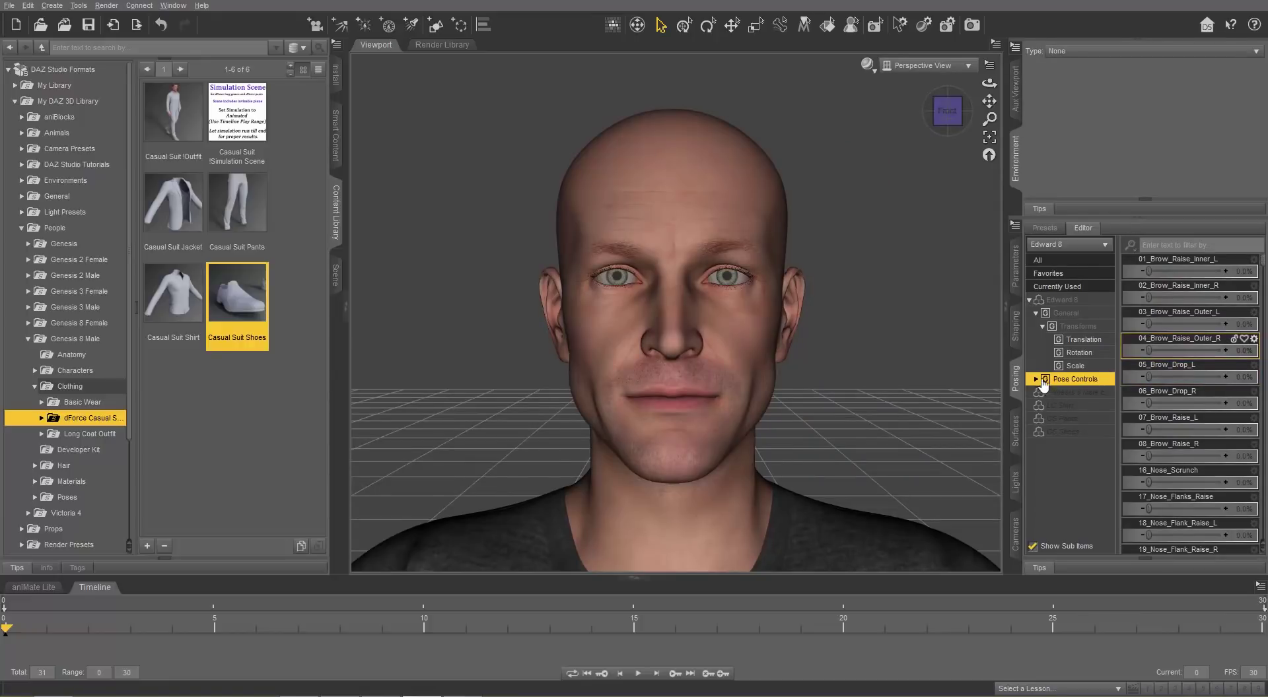
click(1036, 380)
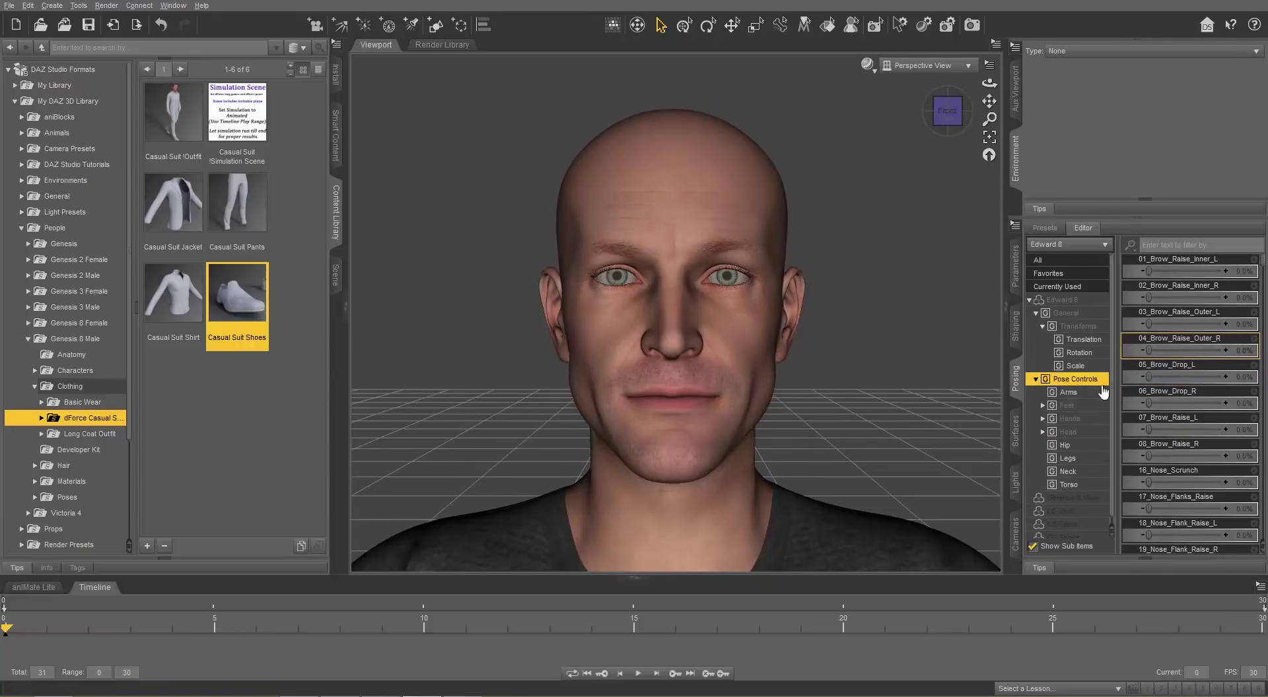
drag(1155, 385, 1106, 379)
scroll(1155, 465, down, 10)
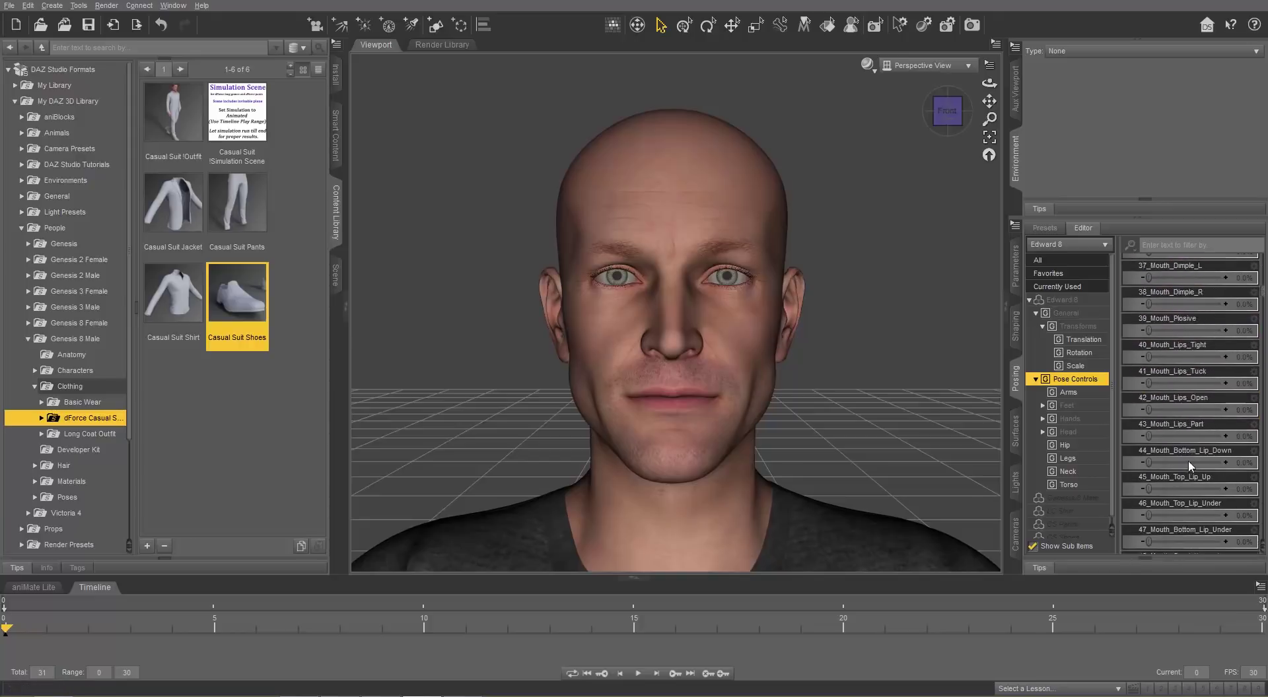
drag(1154, 456, 1086, 448)
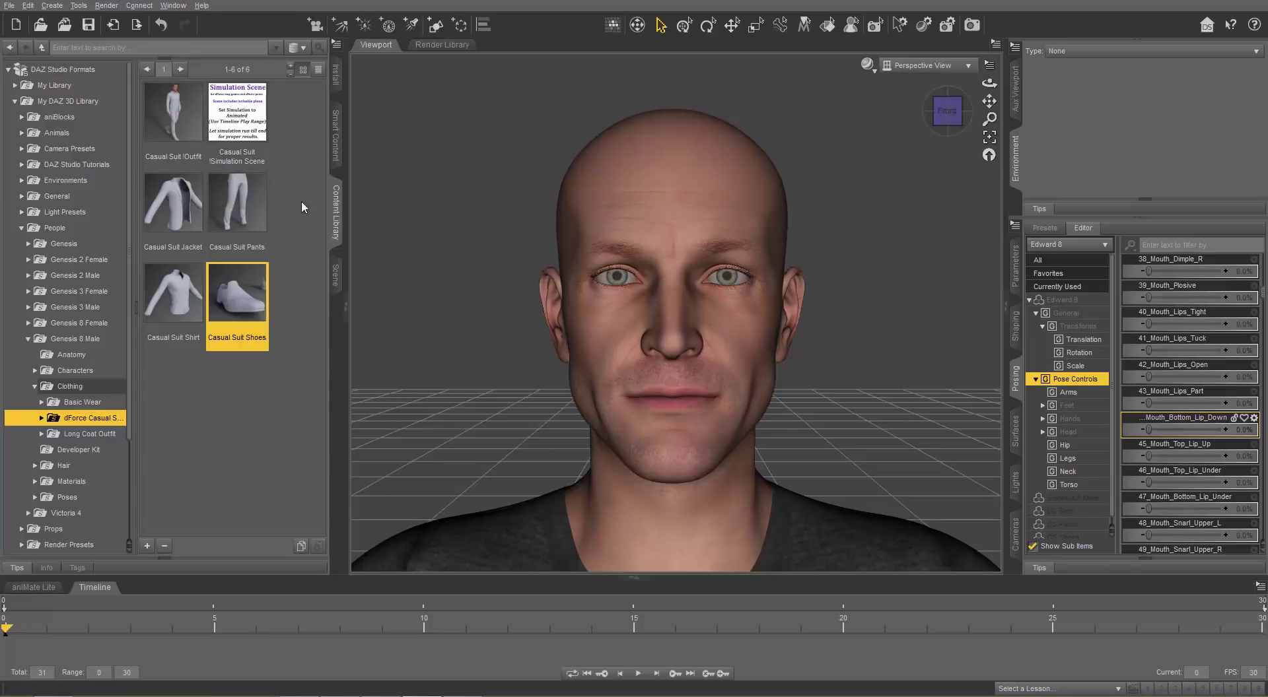
Apply Genesis8_Male_iCloneFaceKey from the Genesis8_Male folder to Edward 8's Head, adding the frames needed to import the entire file.
click(335, 277)
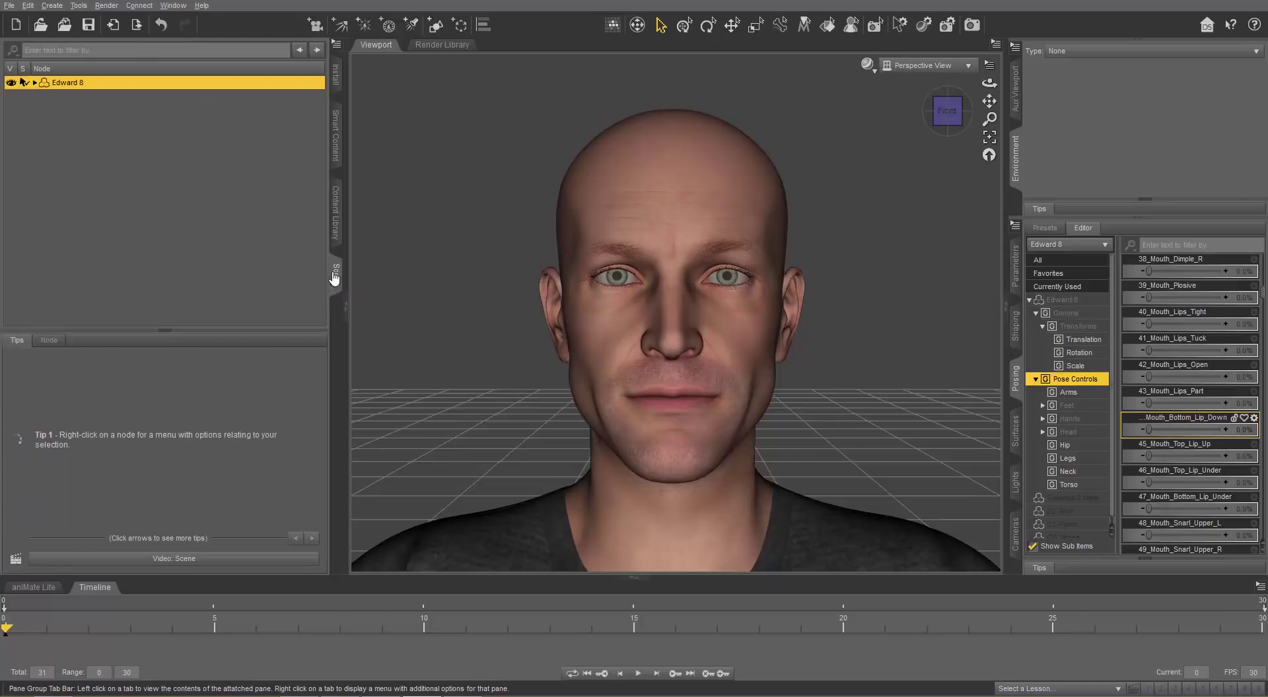
click(614, 210)
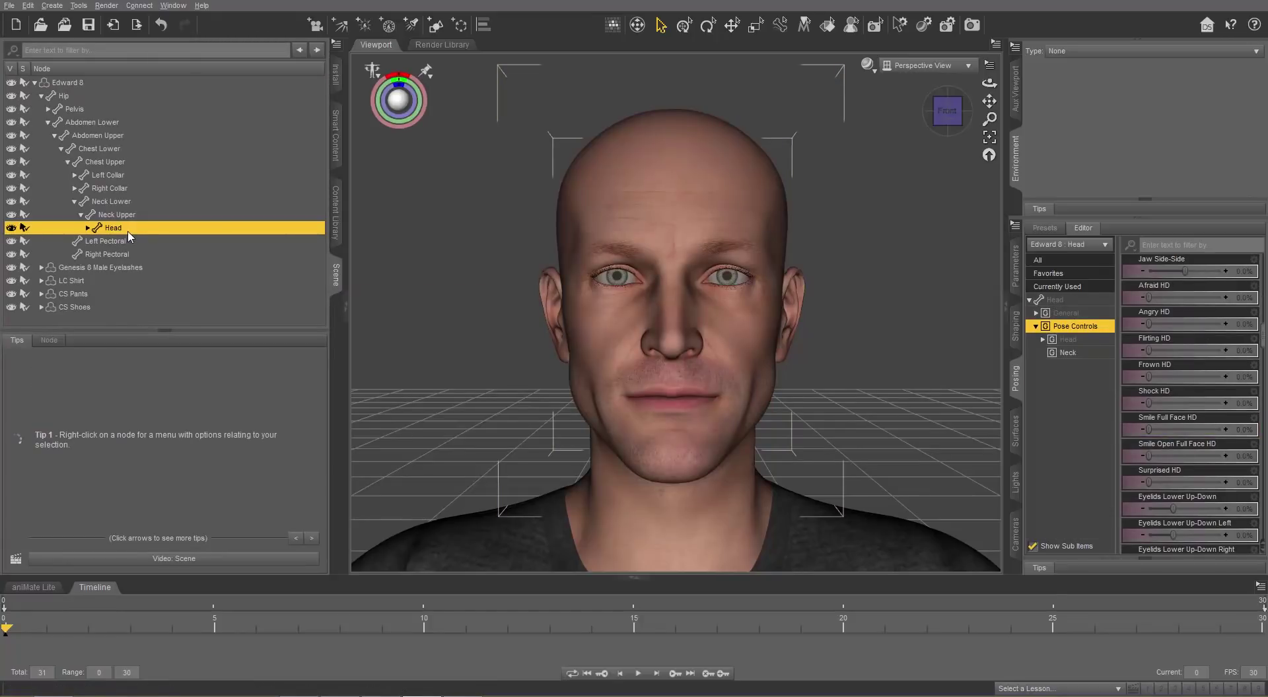
key(alt+Tab)
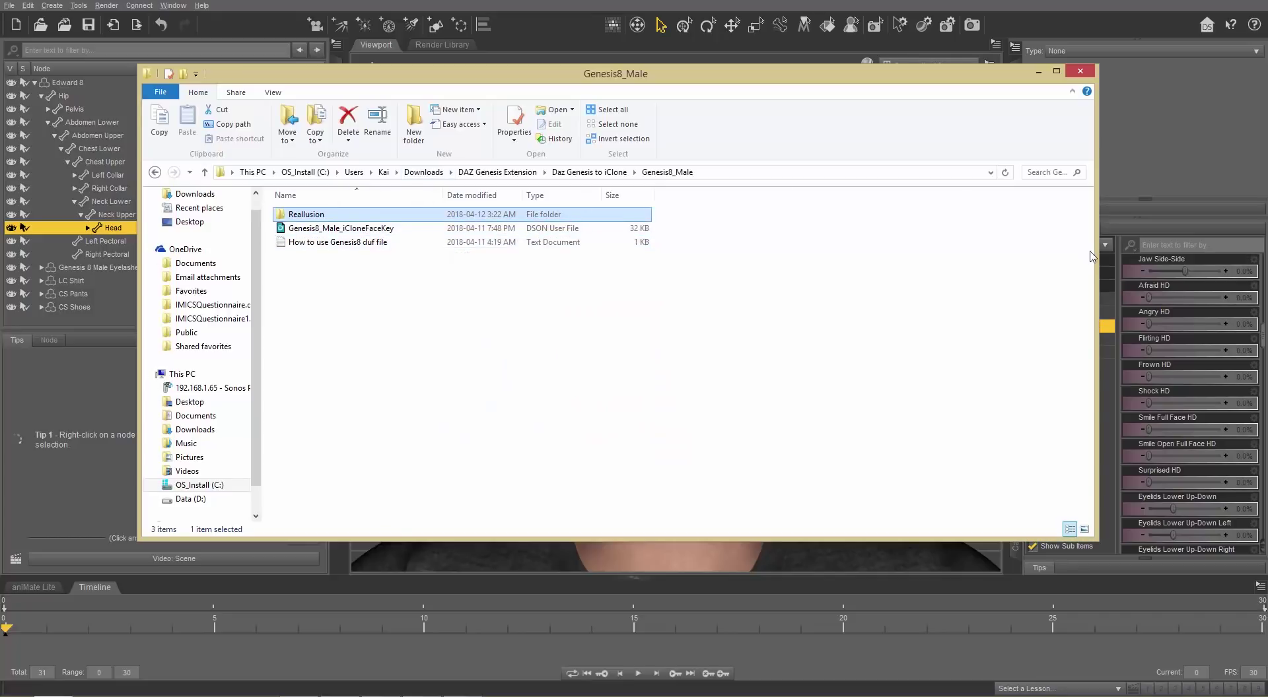
drag(1094, 250, 552, 250)
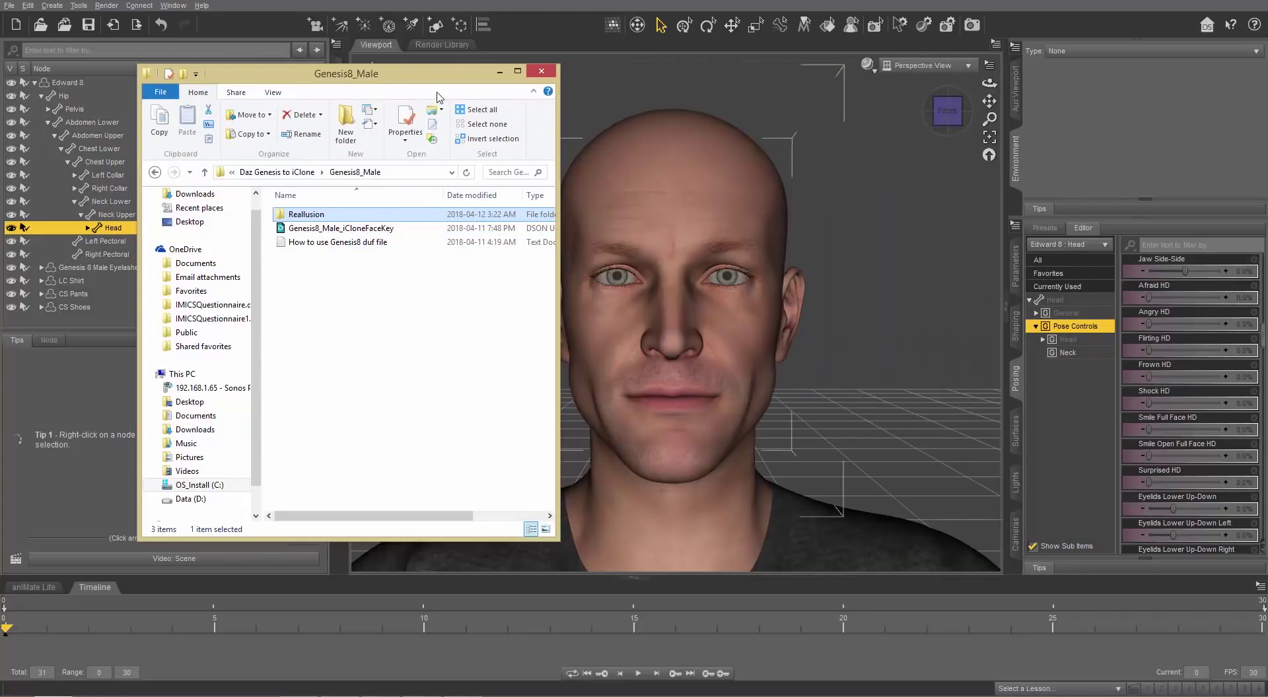
drag(412, 77, 315, 75)
drag(225, 225, 684, 212)
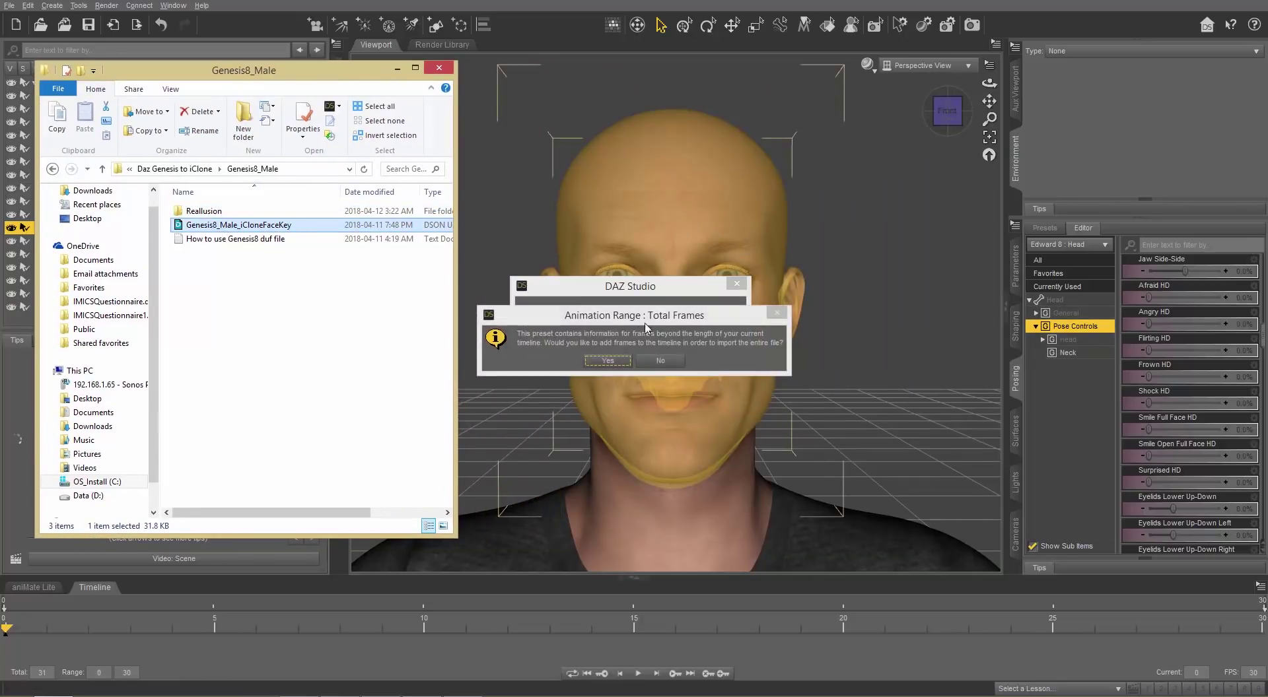
click(608, 360)
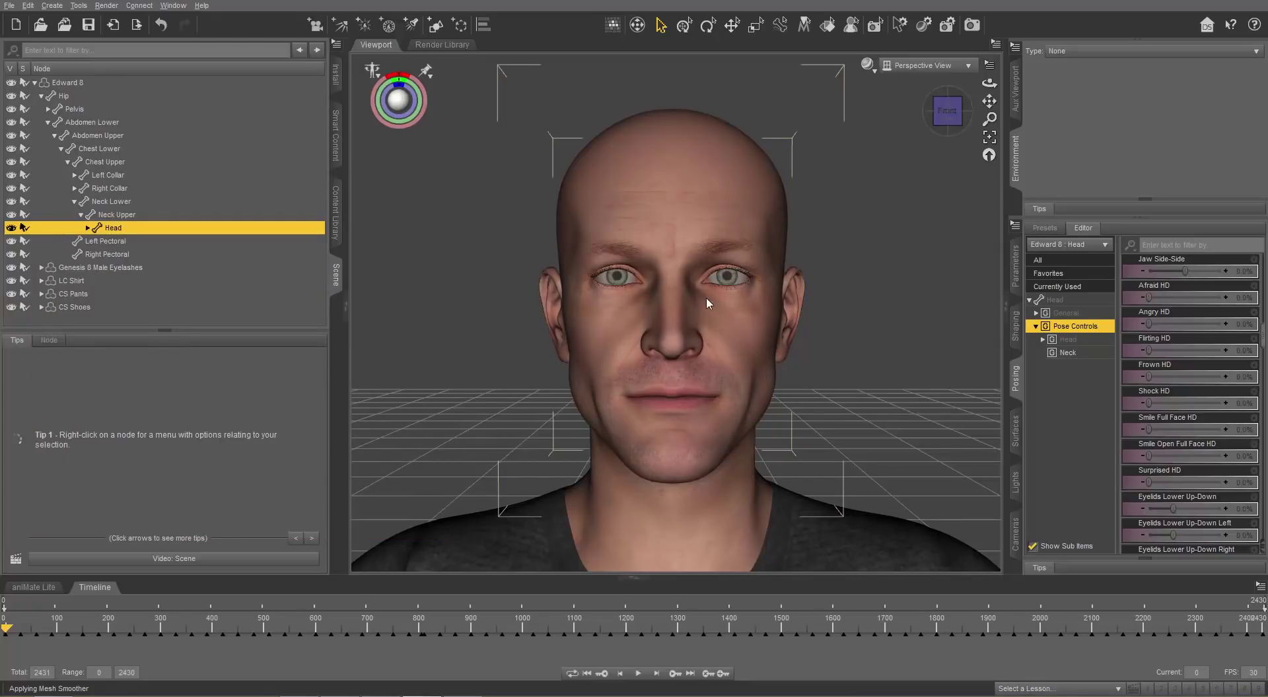
Set the timeline's frame rate to 1 FPS and scrub through the imported facial expression keys.
scroll(1182, 545, down, 1)
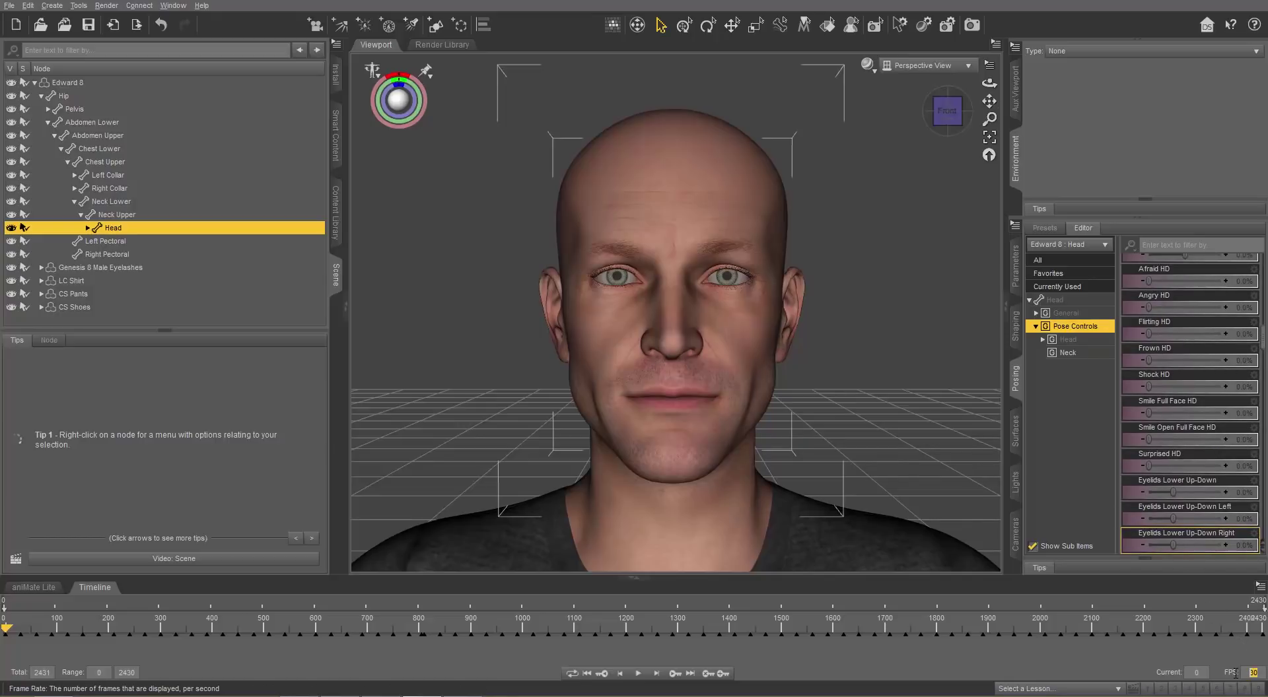
text(1)
key(Return)
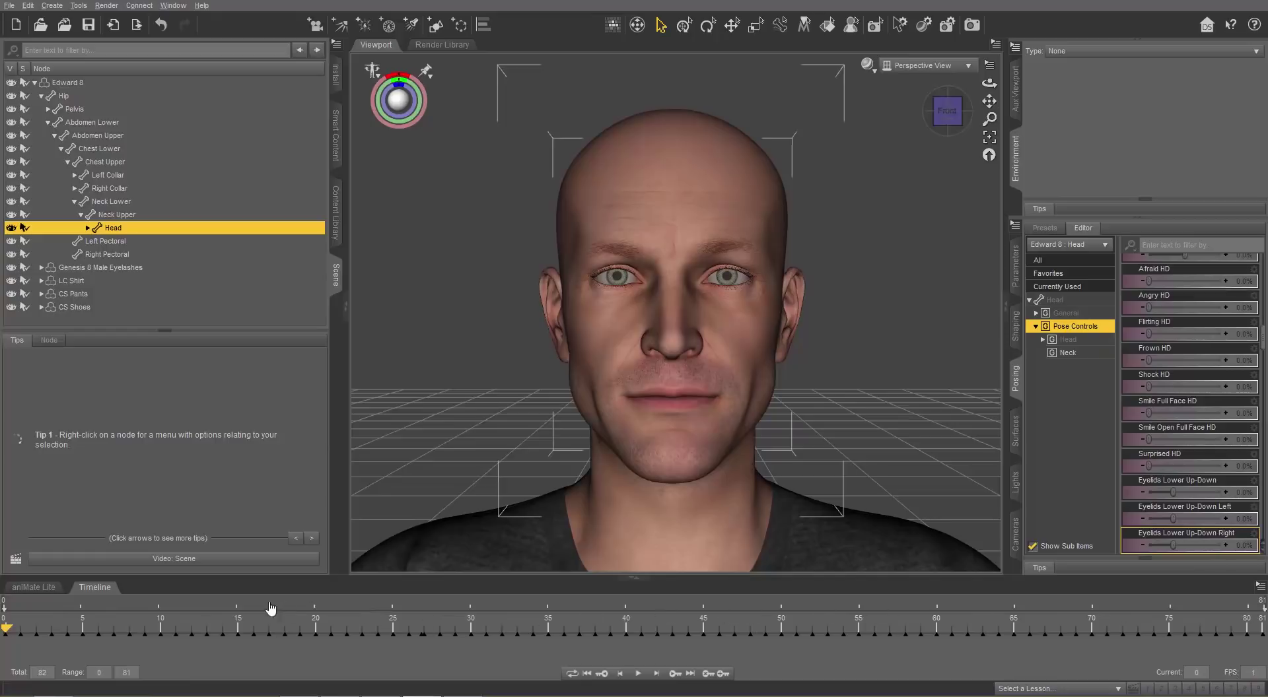
drag(27, 631, 1134, 638)
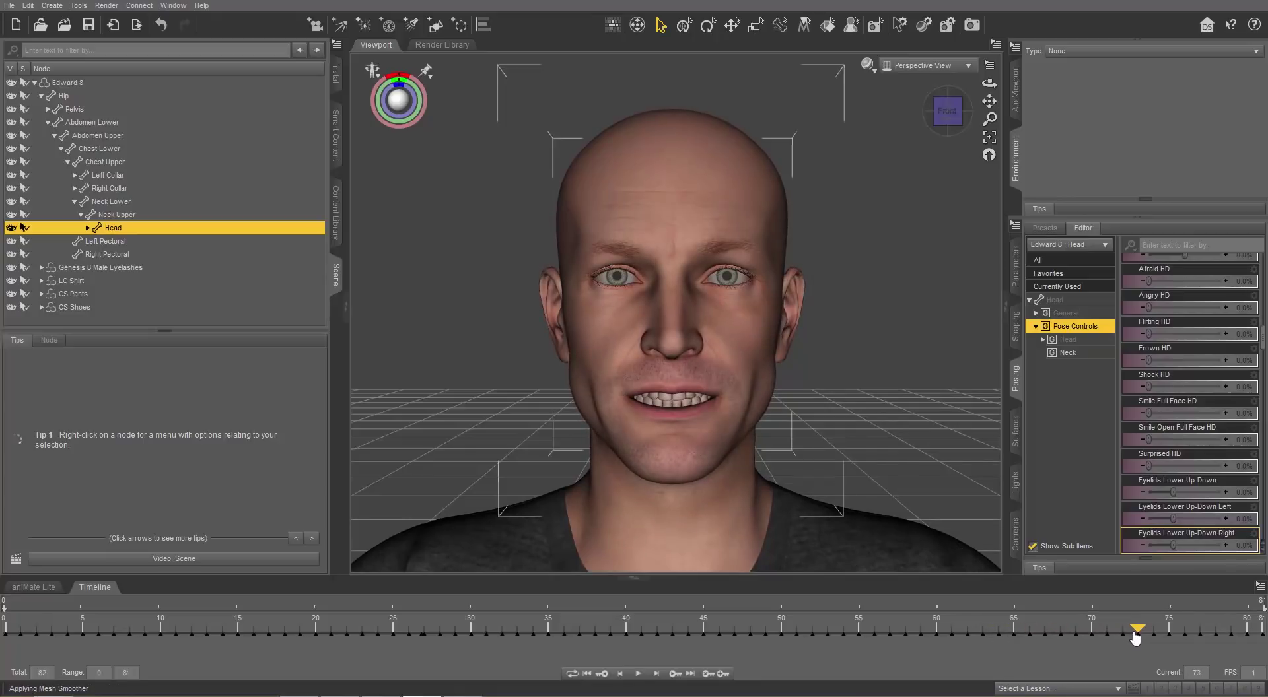
drag(1017, 628, 770, 626)
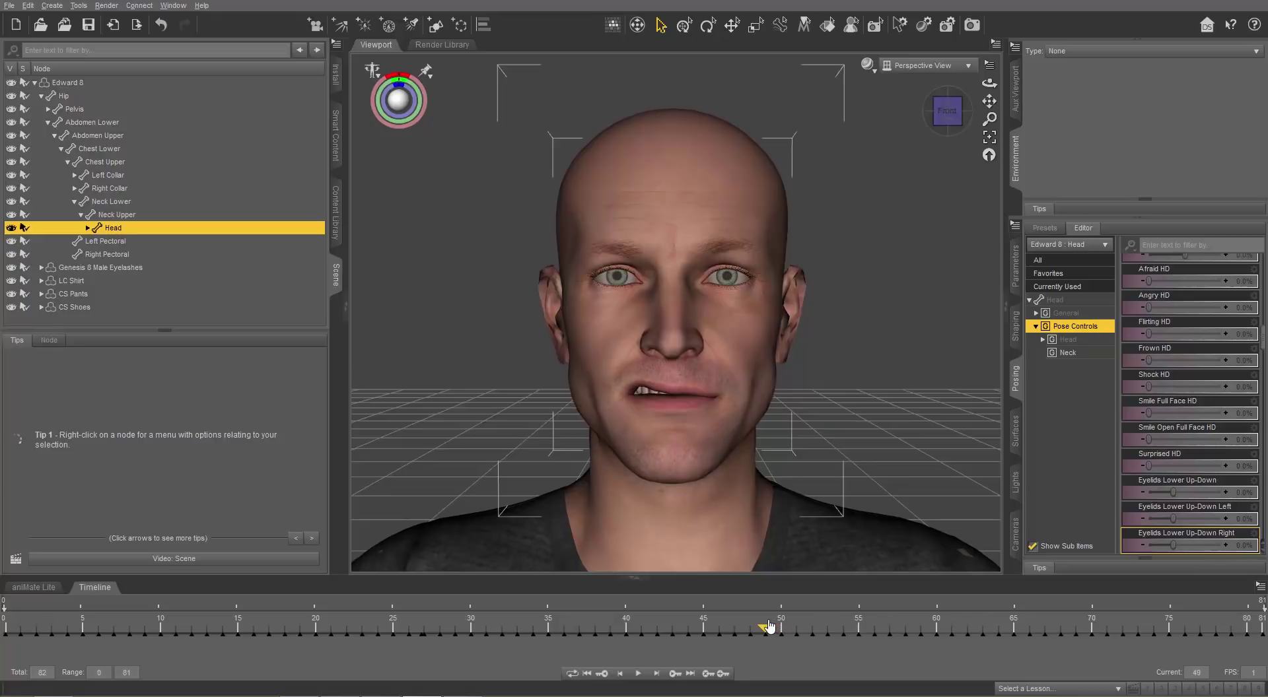
Open the Daz Genesis Avatar Face Key Sequence workbook from the Daz Genesis to iClone folder and show its Workflow_G1&G2 sheet.
key(alt+Tab)
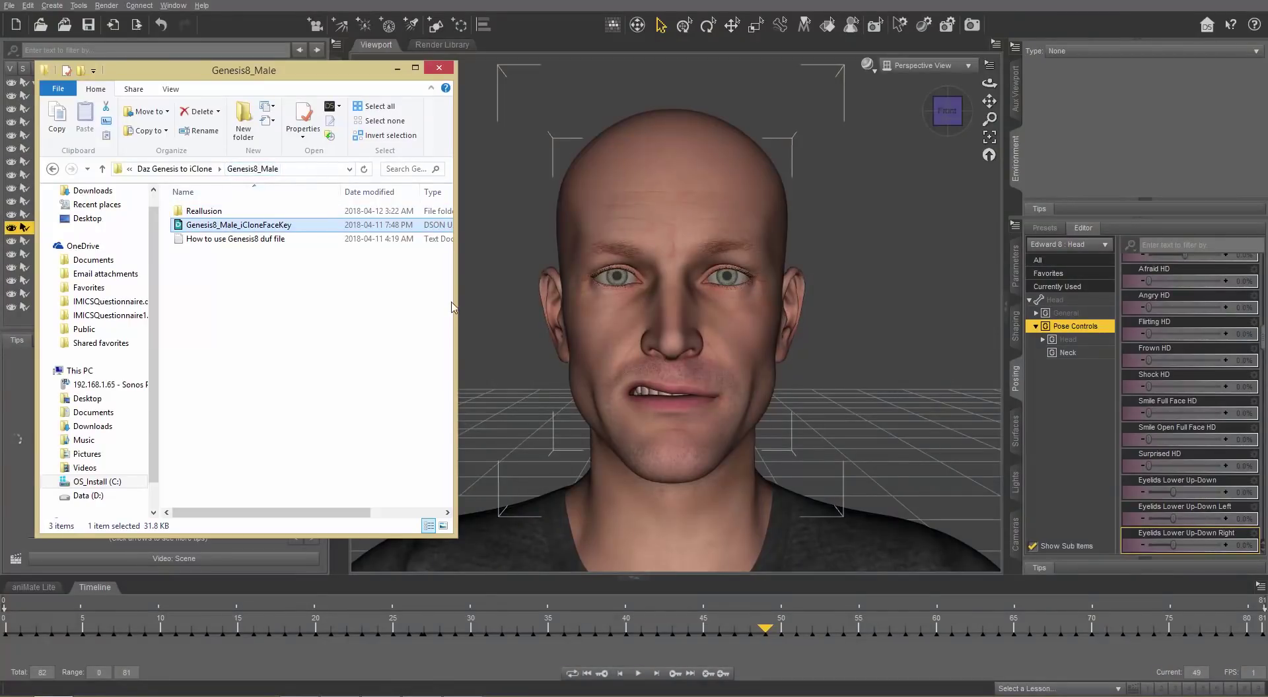
drag(456, 299, 616, 298)
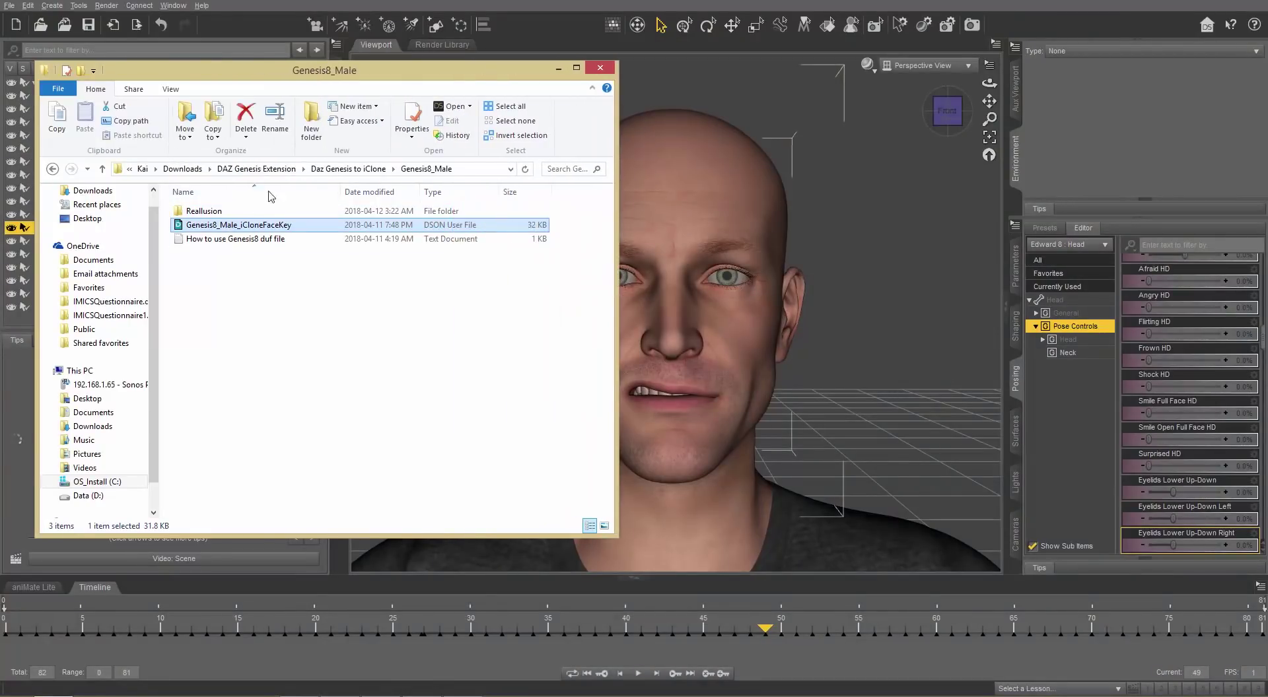
click(357, 169)
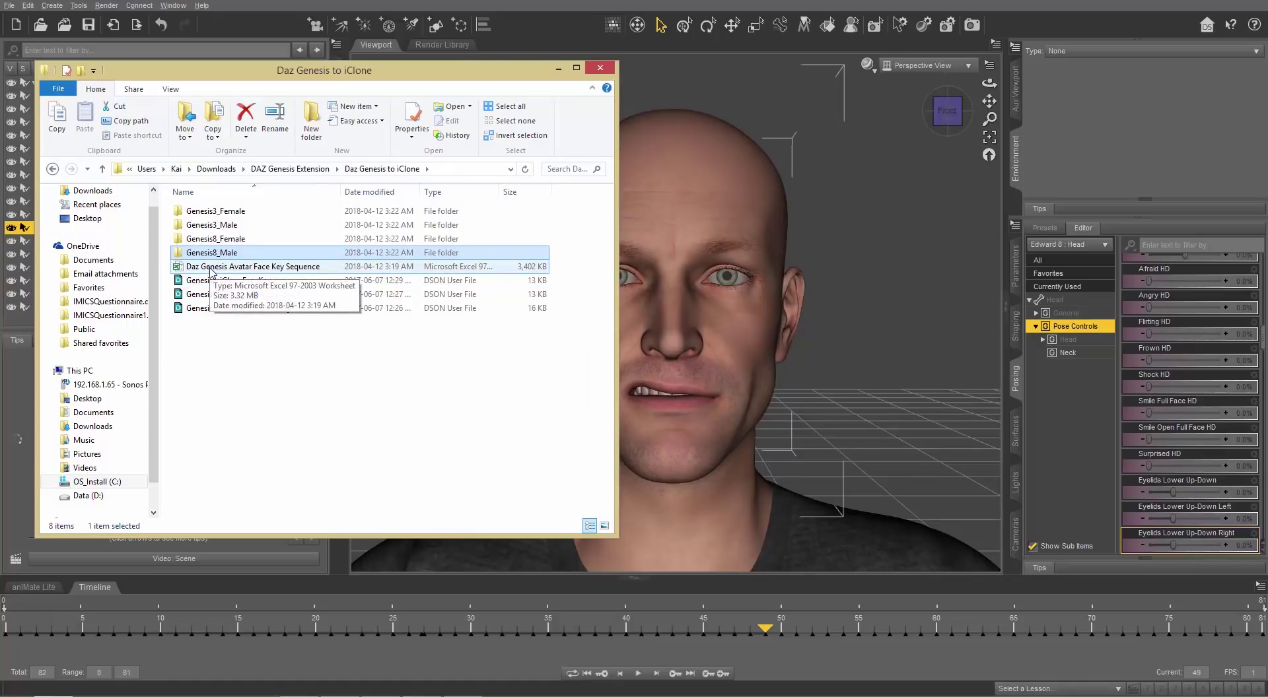
click(211, 267)
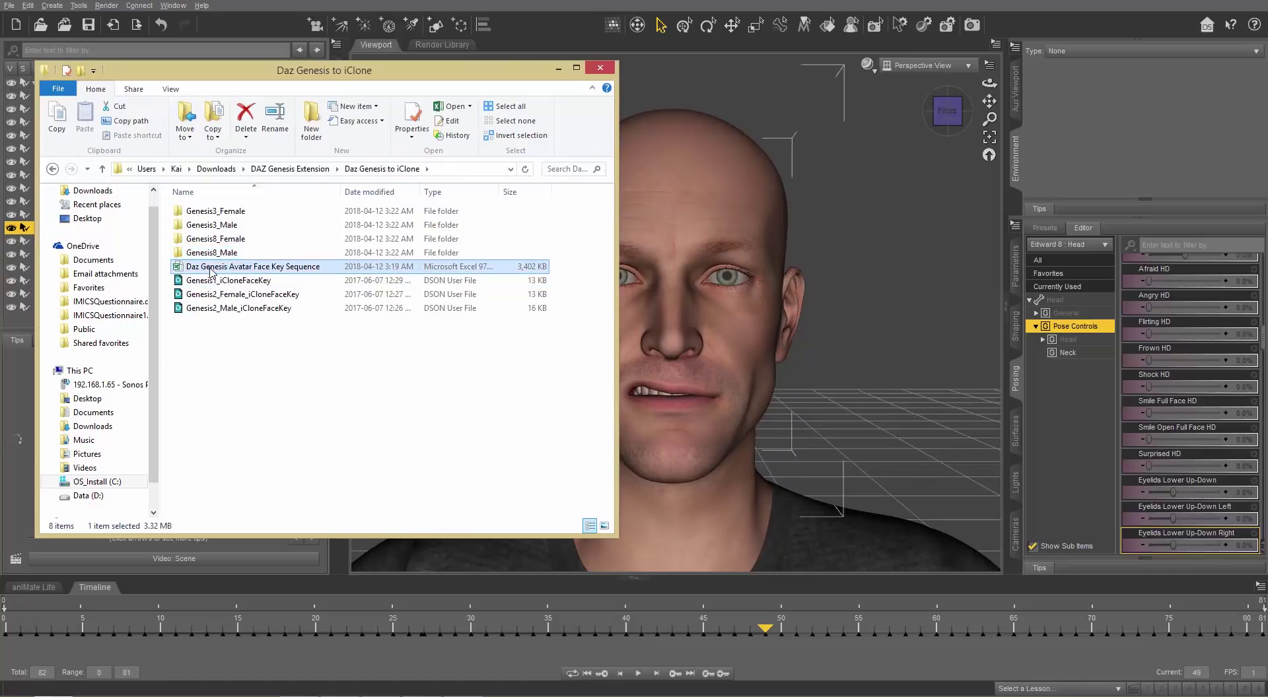
double_click(212, 268)
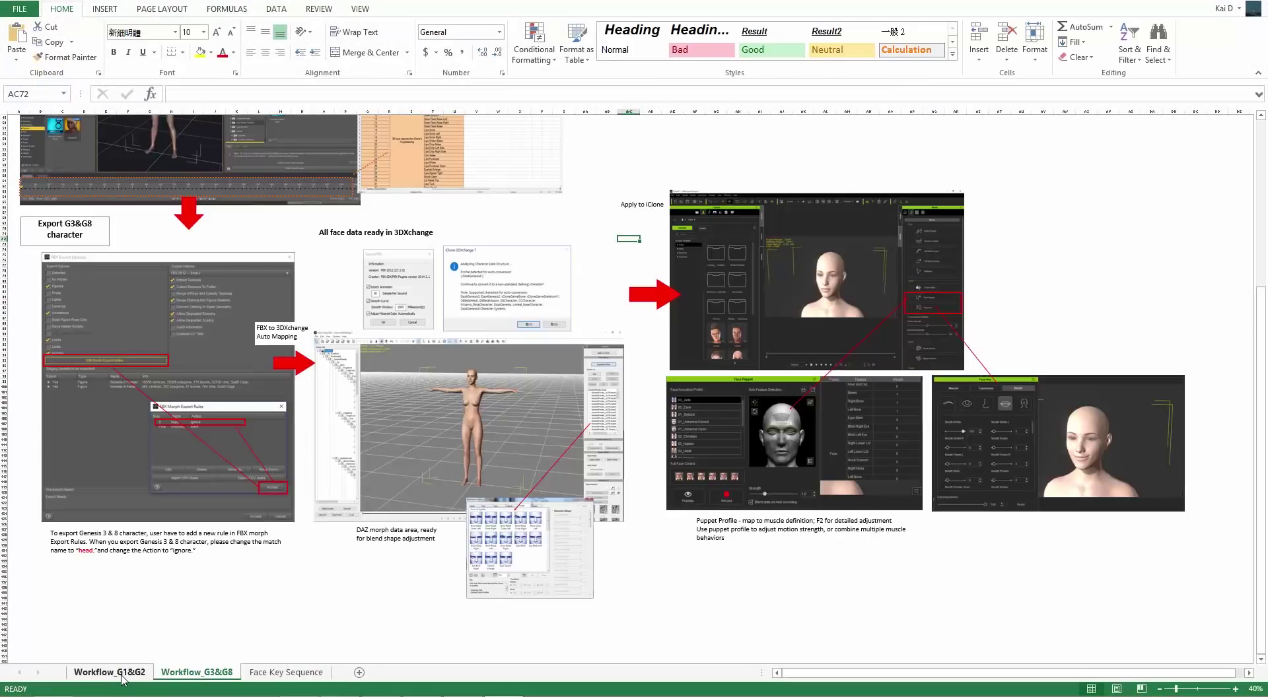
click(123, 677)
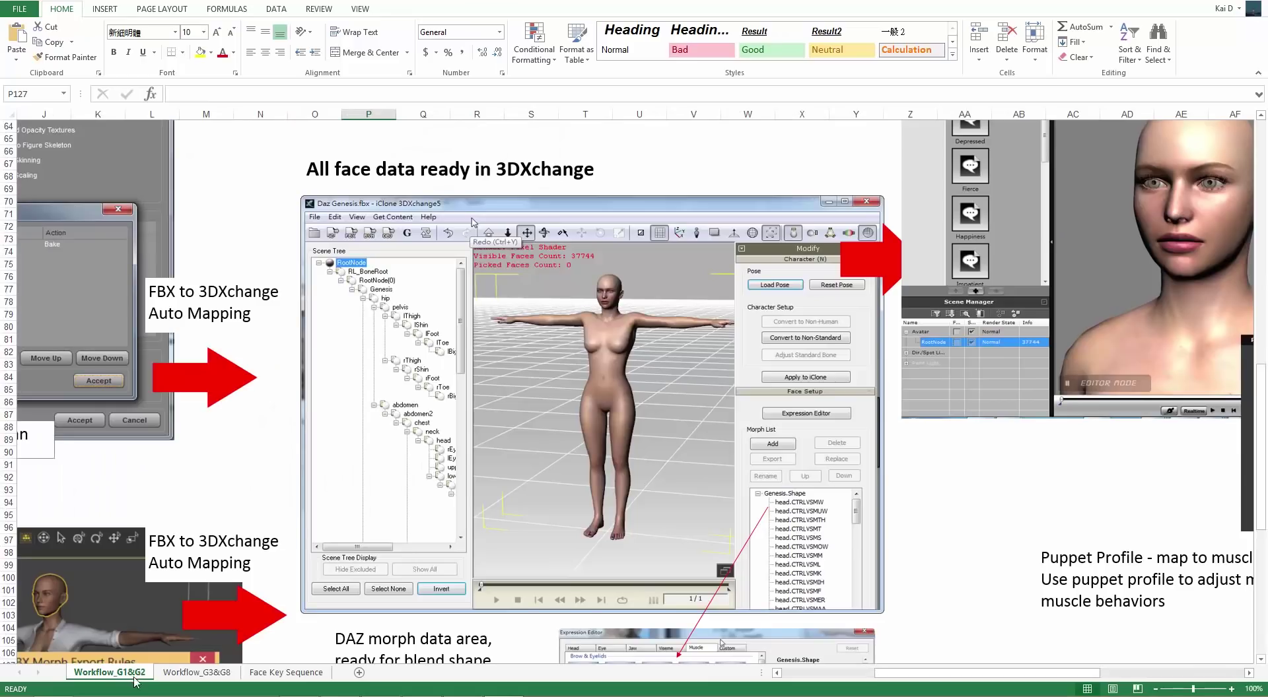
View the Workflow_G3&G8 sheet and look through the Muscle keys listed on the Face Key Sequence sheet.
click(196, 674)
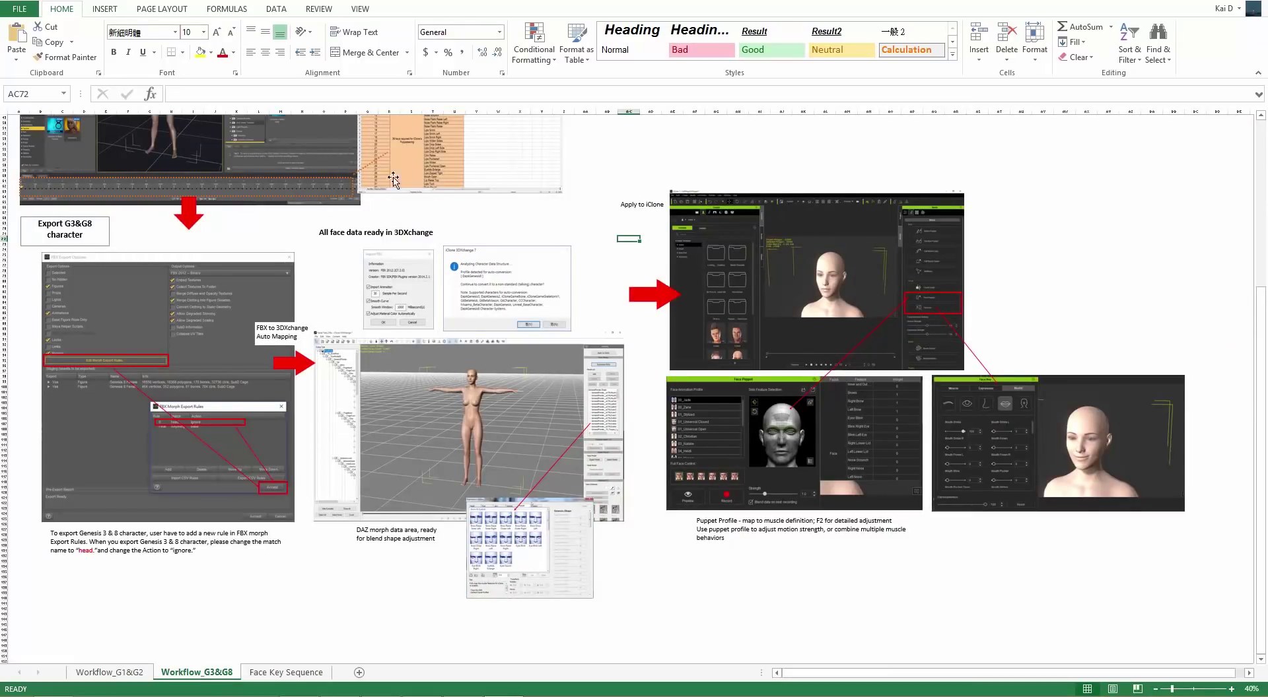
click(298, 673)
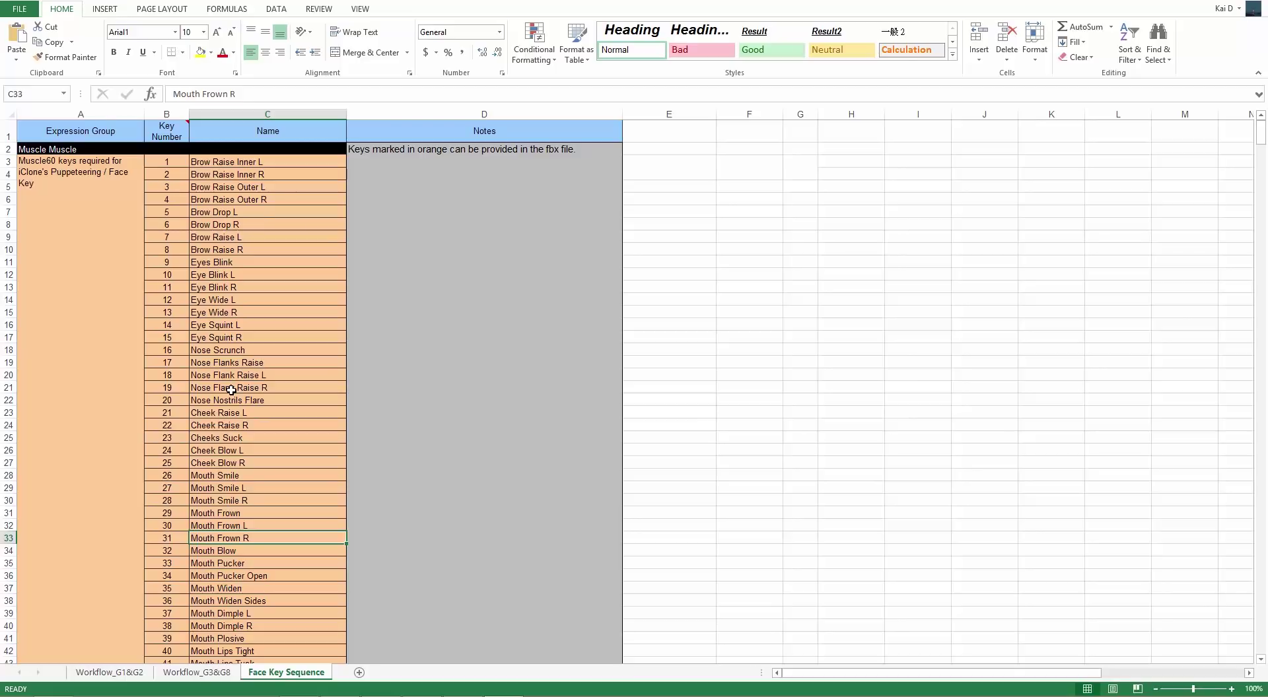
click(225, 232)
scroll(223, 452, down, 5)
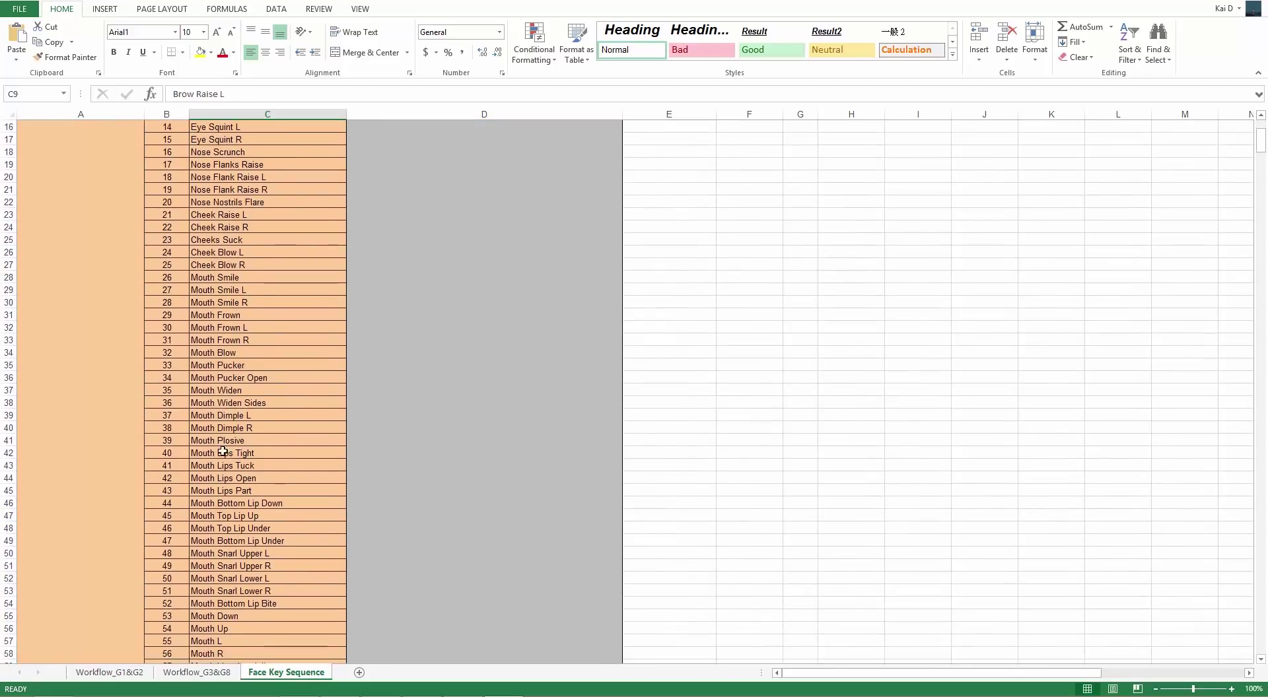
scroll(223, 451, down, 5)
scroll(228, 525, up, 4)
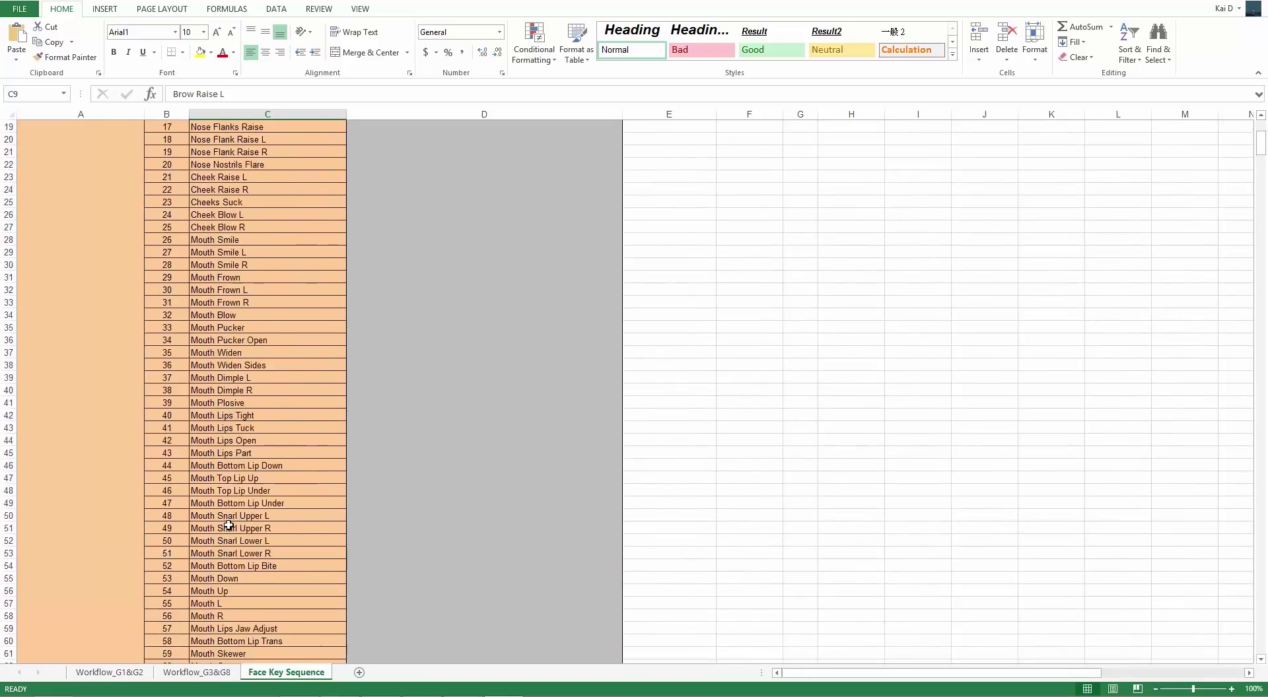
scroll(229, 525, up, 6)
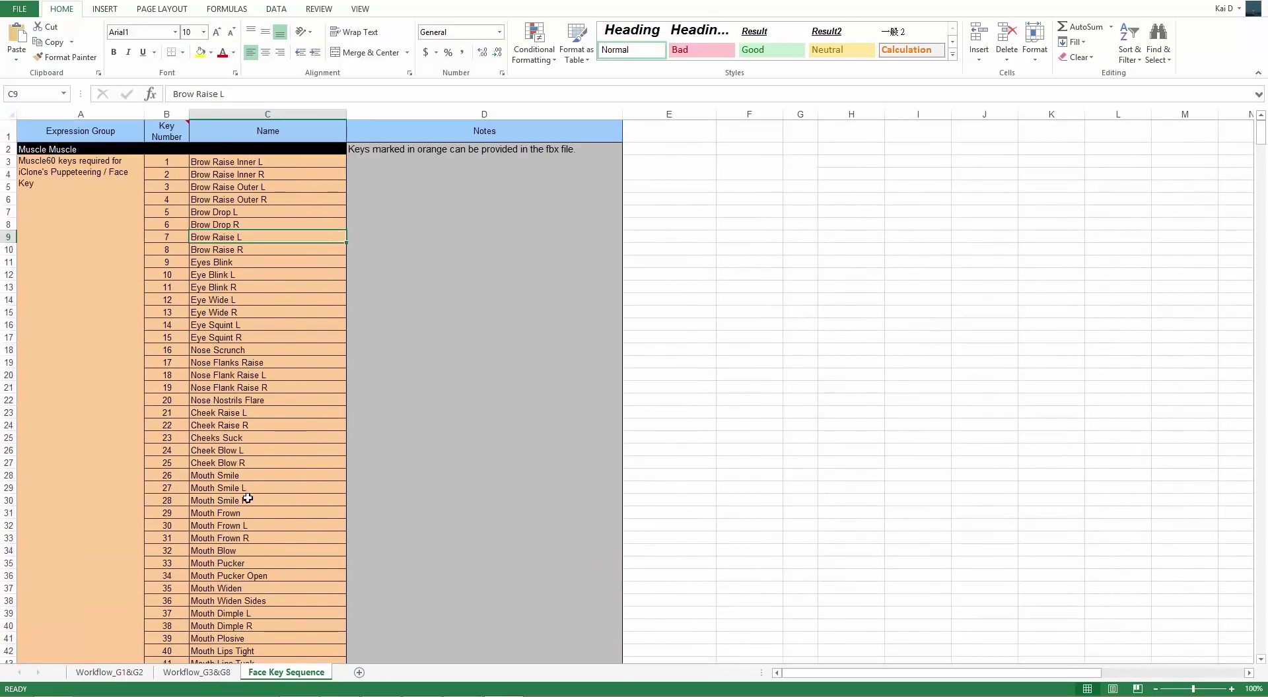
Examine the Jaw, Viseme and Eyes & Head key groups further down the Face Key Sequence sheet.
scroll(238, 456, down, 11)
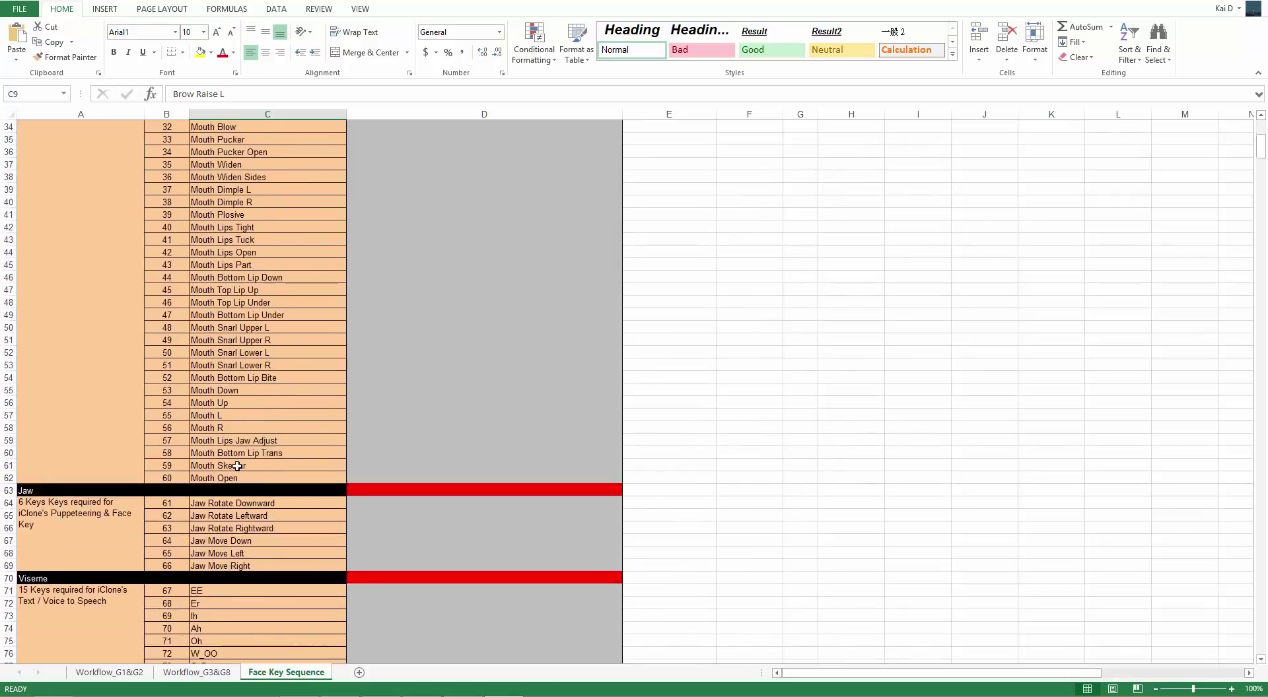
scroll(238, 466, down, 1)
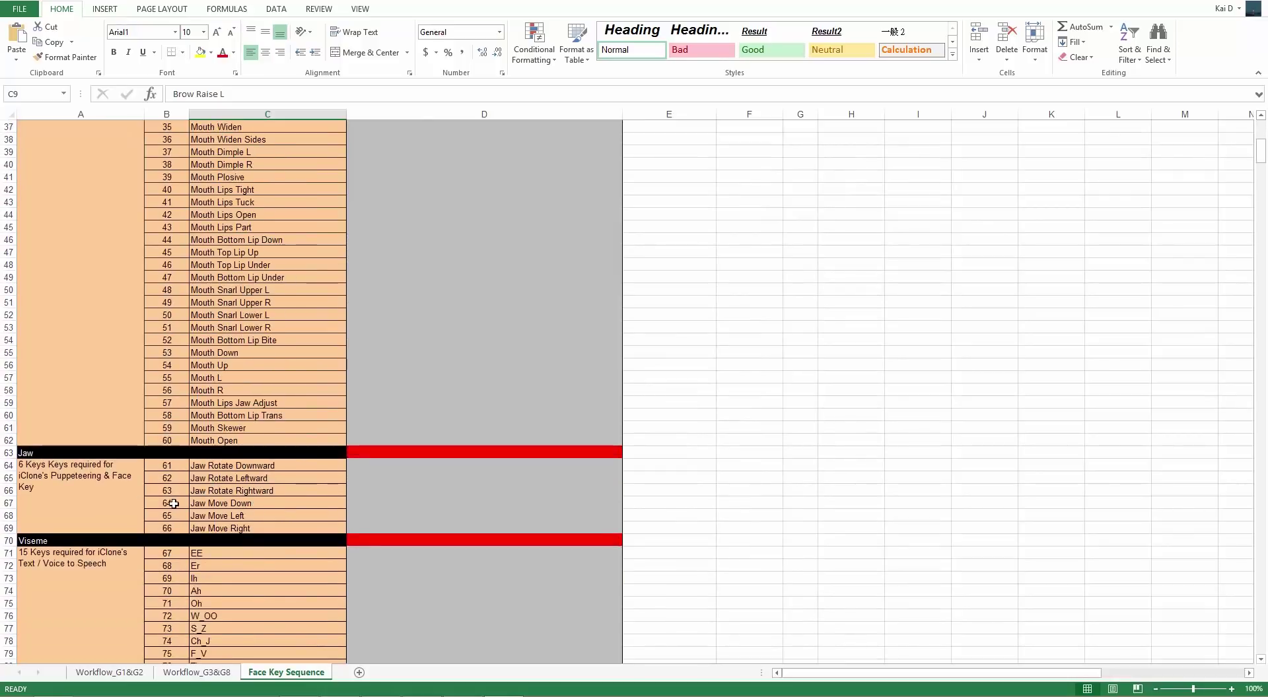
scroll(241, 533, down, 5)
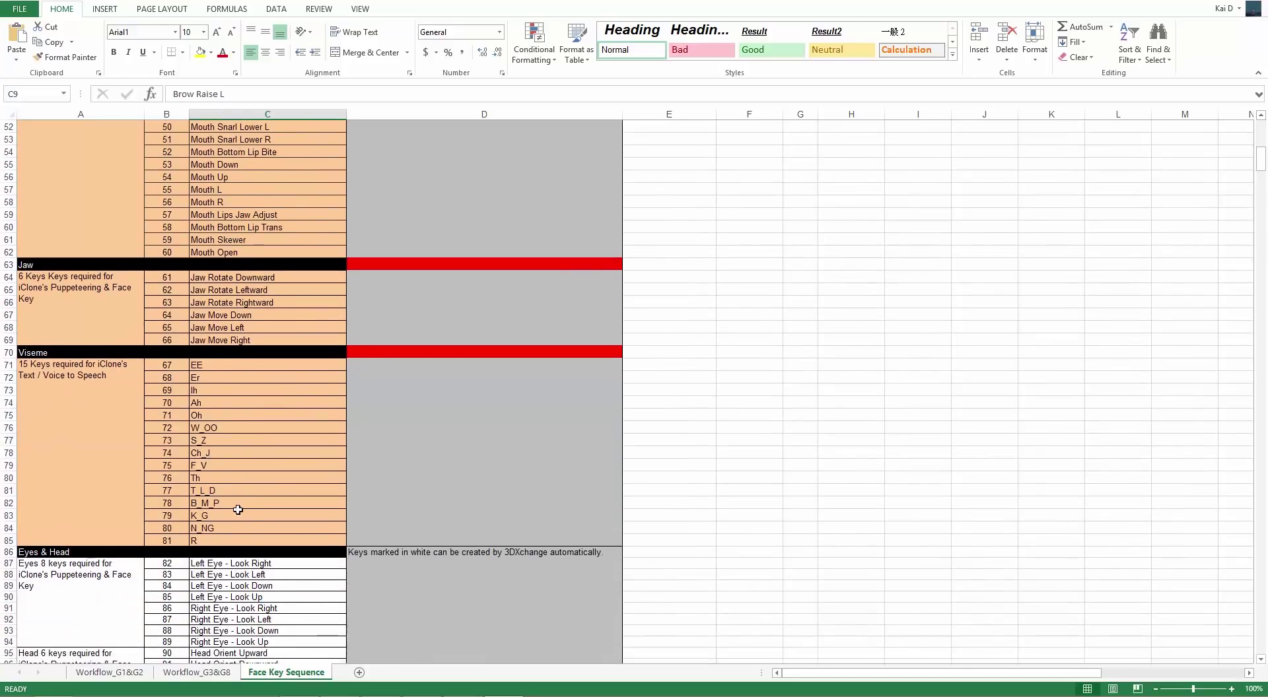
scroll(238, 510, down, 3)
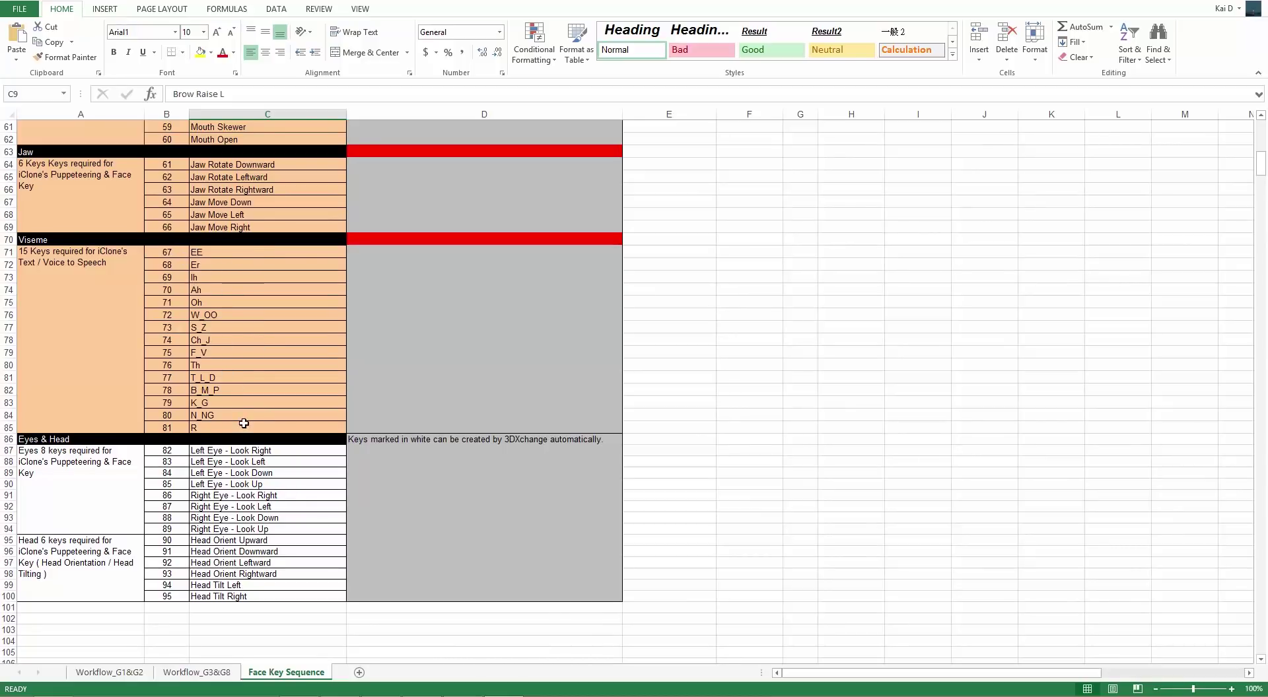
scroll(234, 395, up, 13)
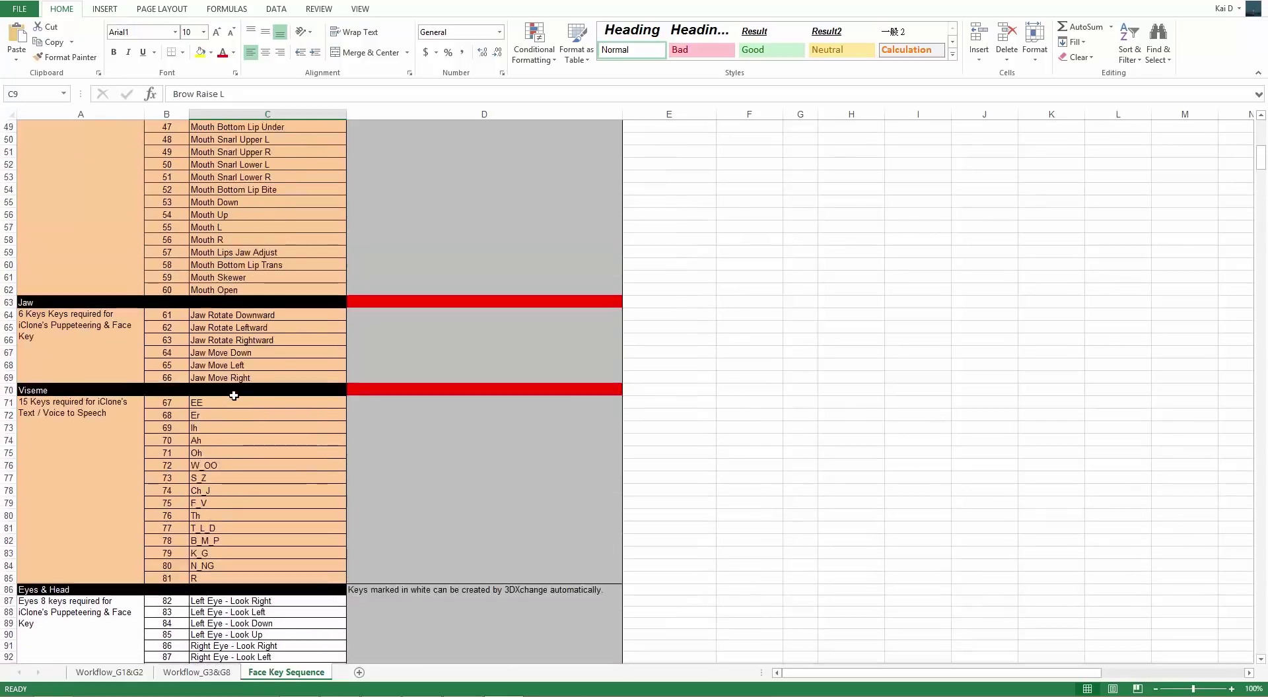
scroll(234, 395, up, 6)
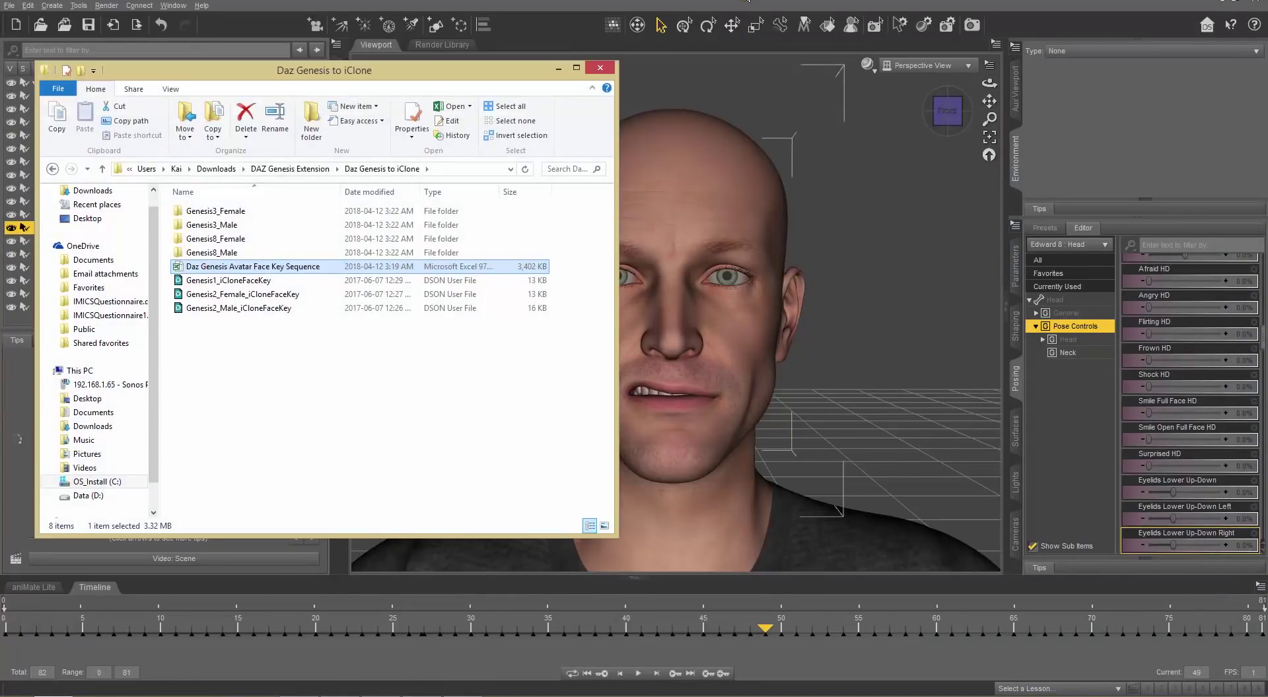
Switch back to DAZ Studio and look through the Head's Pose Controls groups, including Brow, Lips and Expressions, collapsing them when done.
click(972, 337)
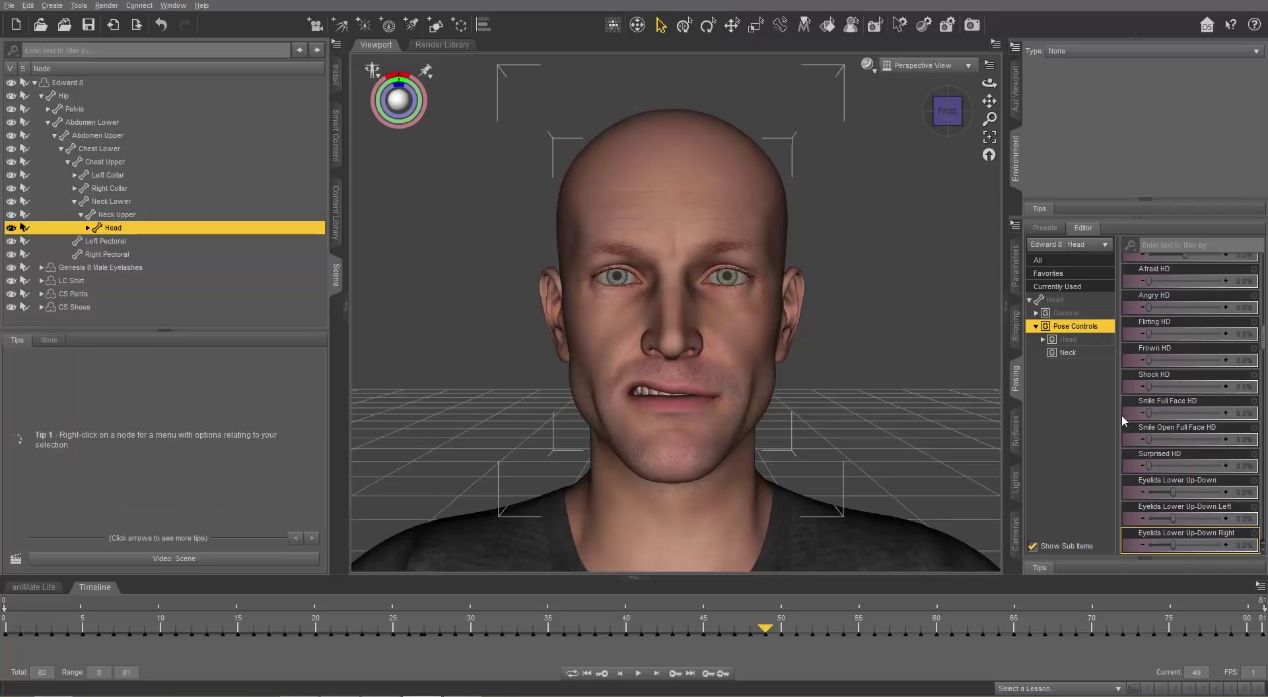
click(1049, 341)
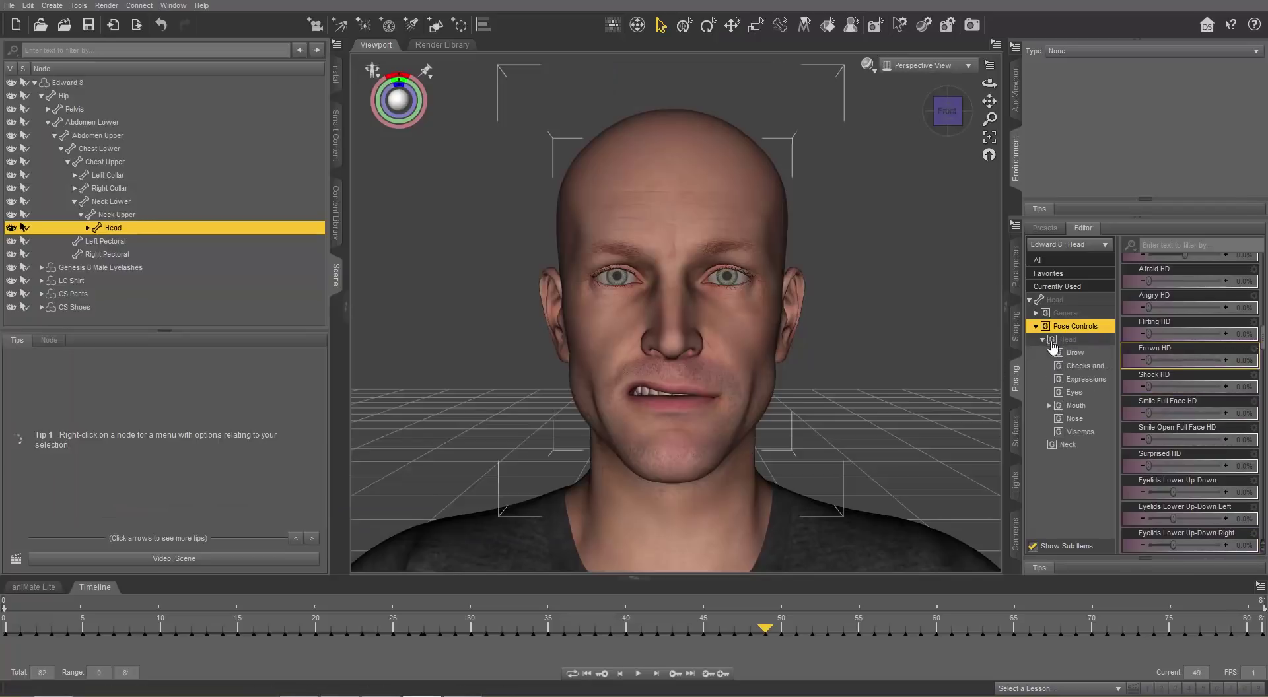
click(1083, 366)
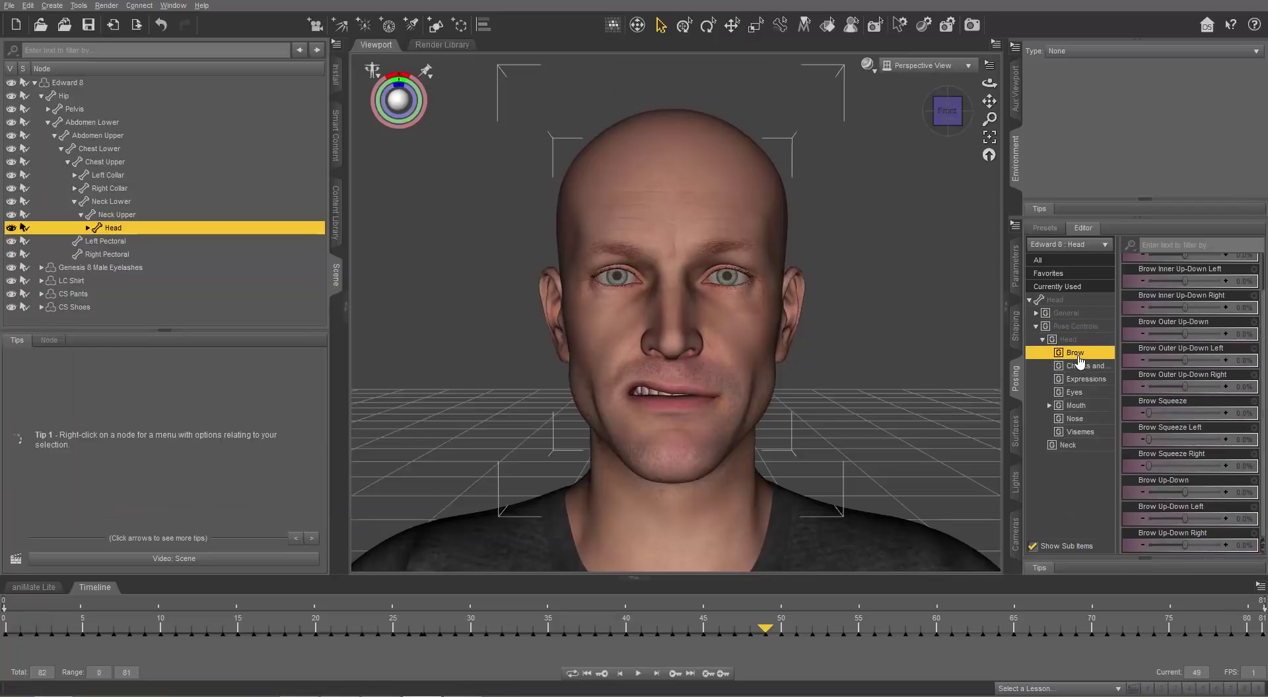
click(1049, 405)
click(1077, 420)
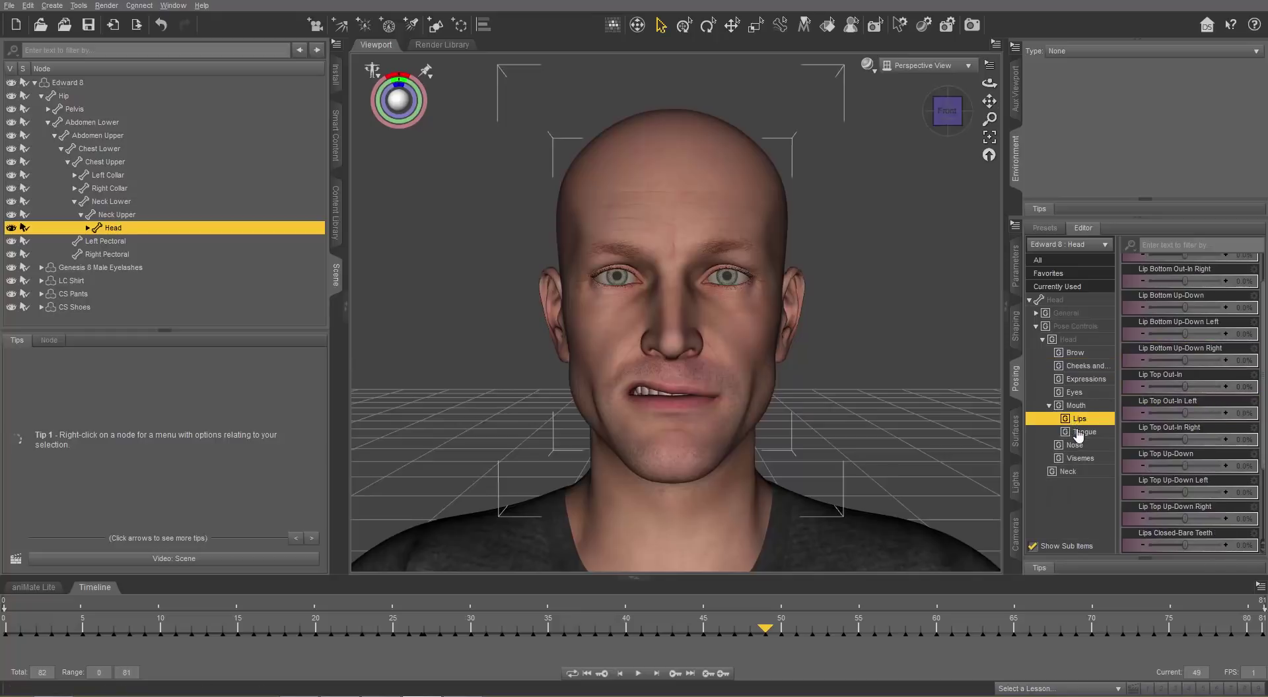
click(1077, 433)
click(1079, 420)
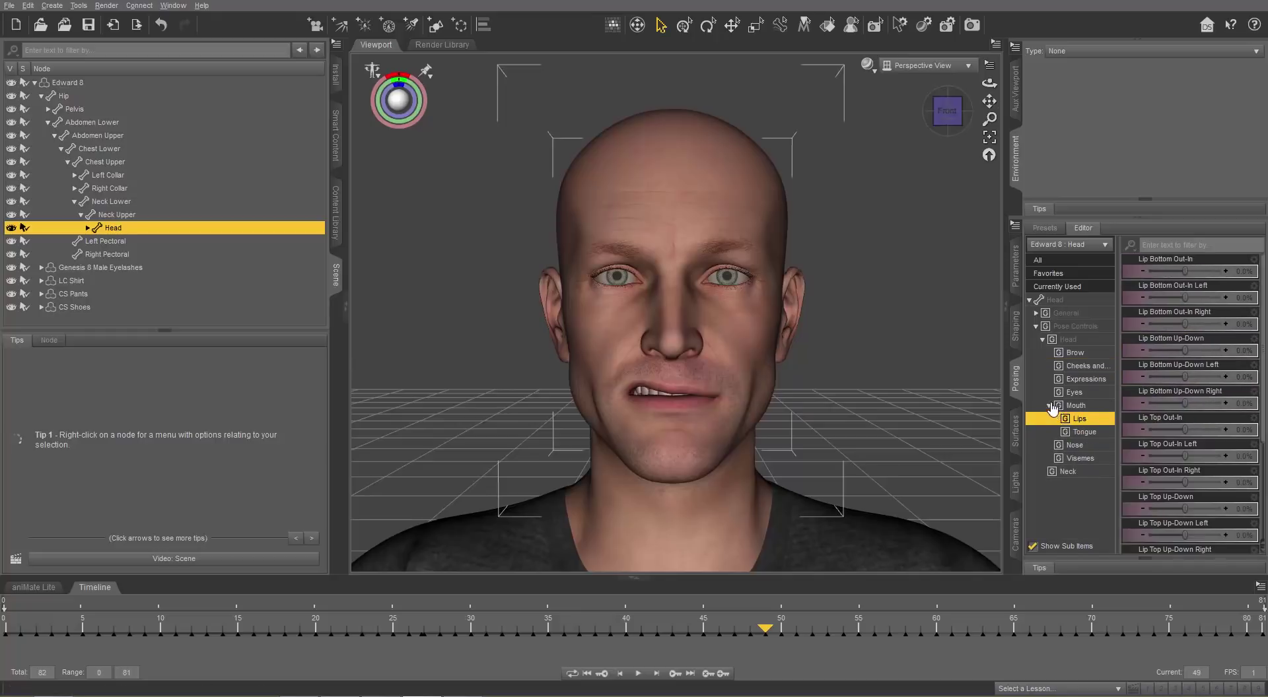
click(1050, 406)
click(1077, 381)
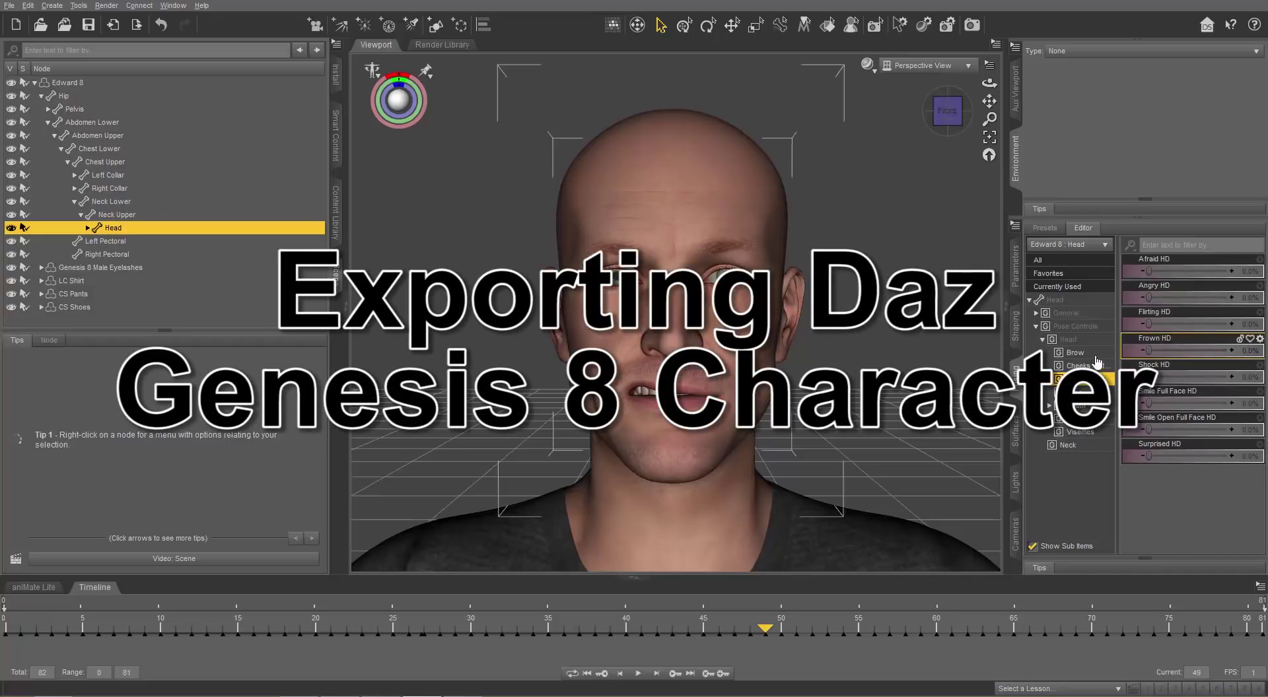
click(1071, 352)
click(1036, 327)
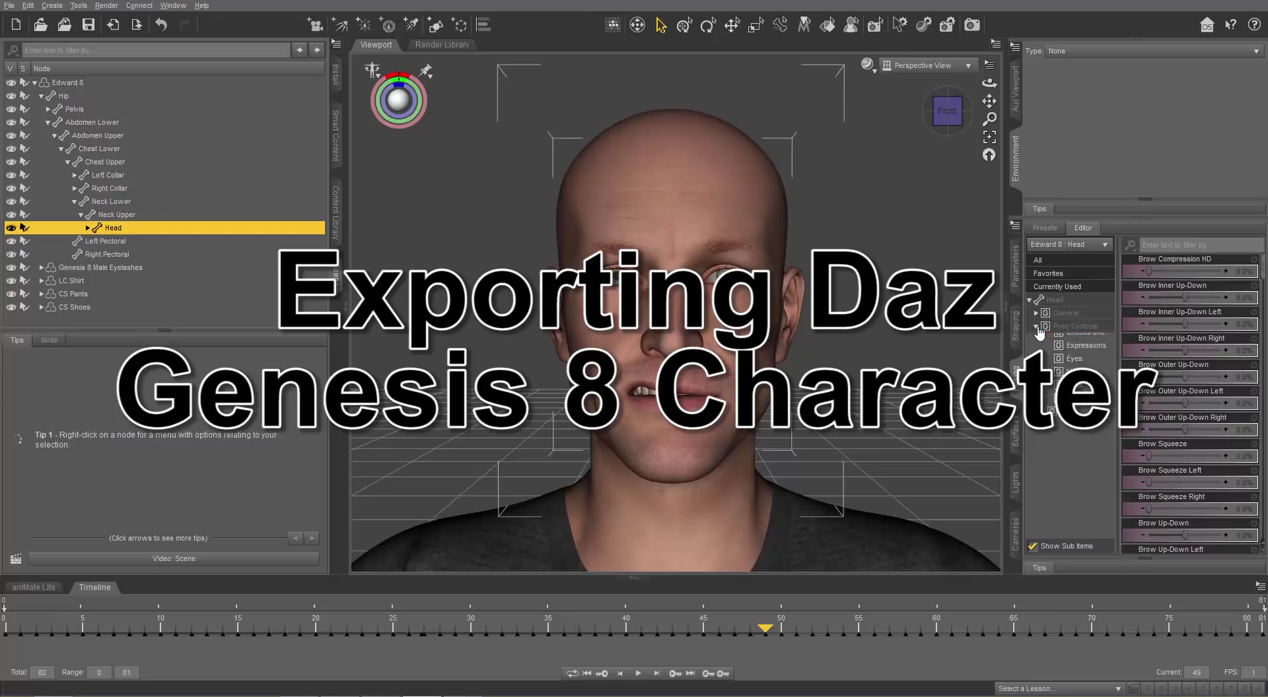
click(1057, 327)
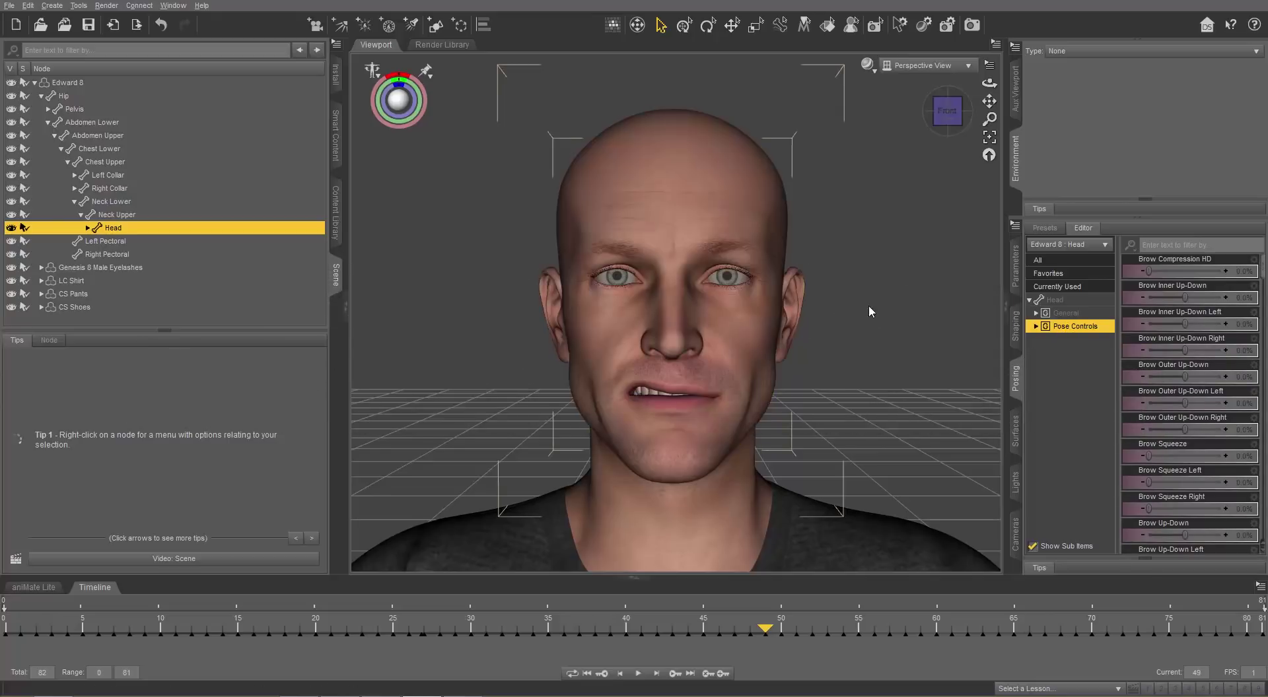
Start exporting the scene to the Desktop as an Autodesk FBX file named Edward.
click(9, 5)
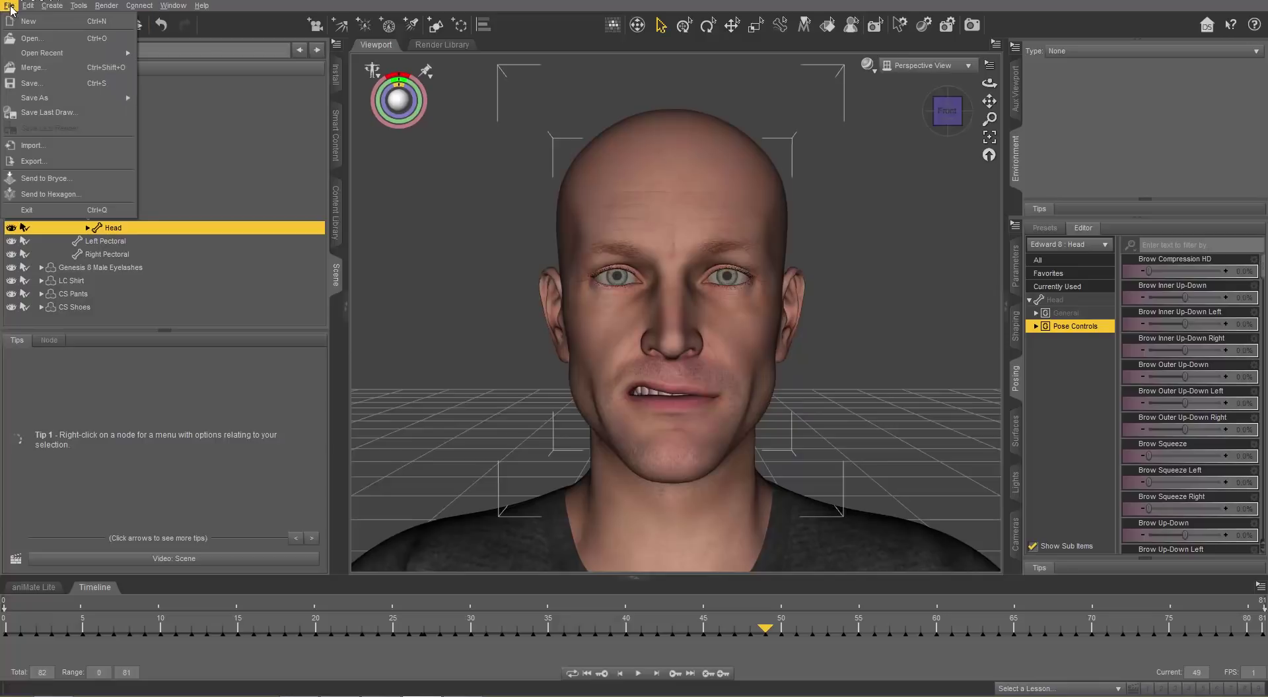
click(64, 162)
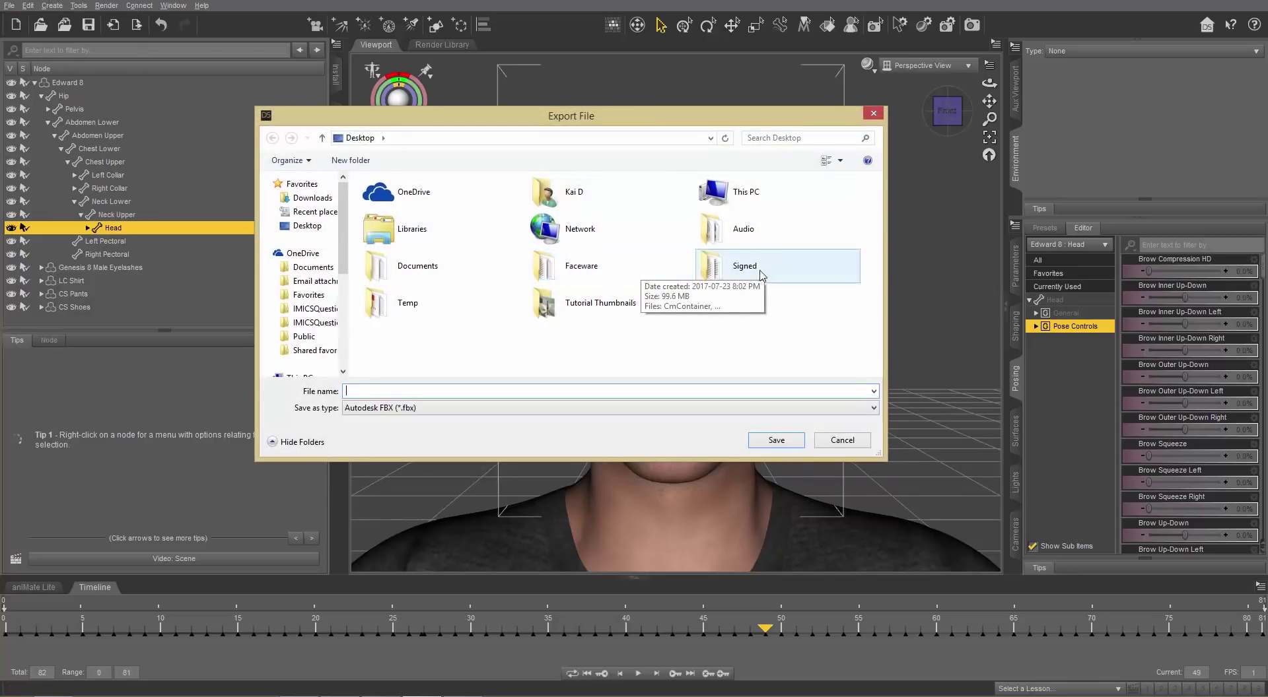
text(Edward)
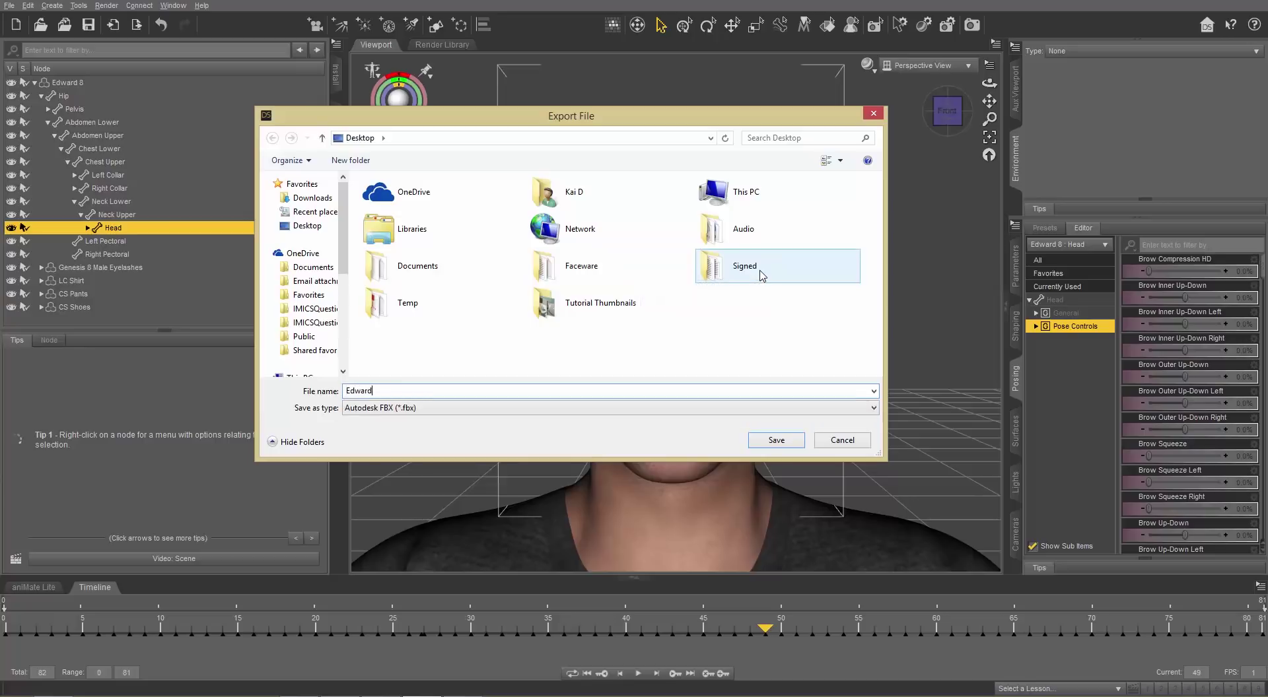
click(792, 447)
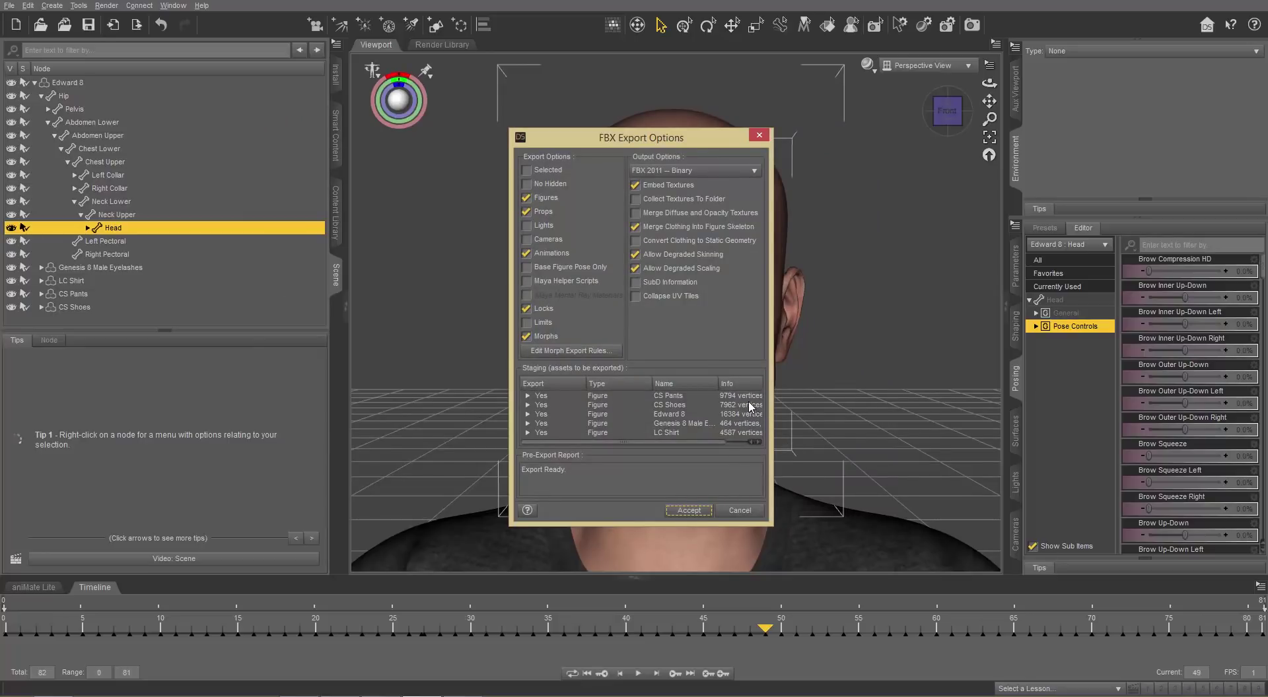
Set the FBX output format to FBX 2011 -- Binary with Embed Textures and Allow Degraded Scaling enabled.
click(689, 172)
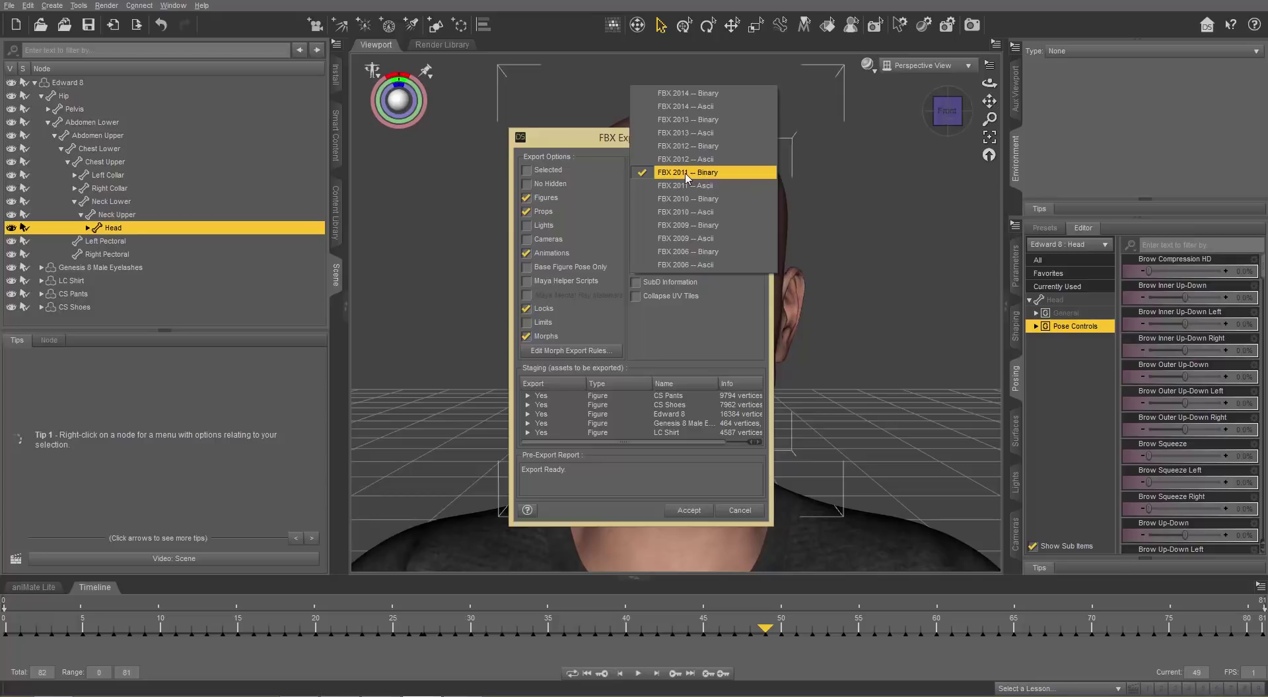
click(686, 173)
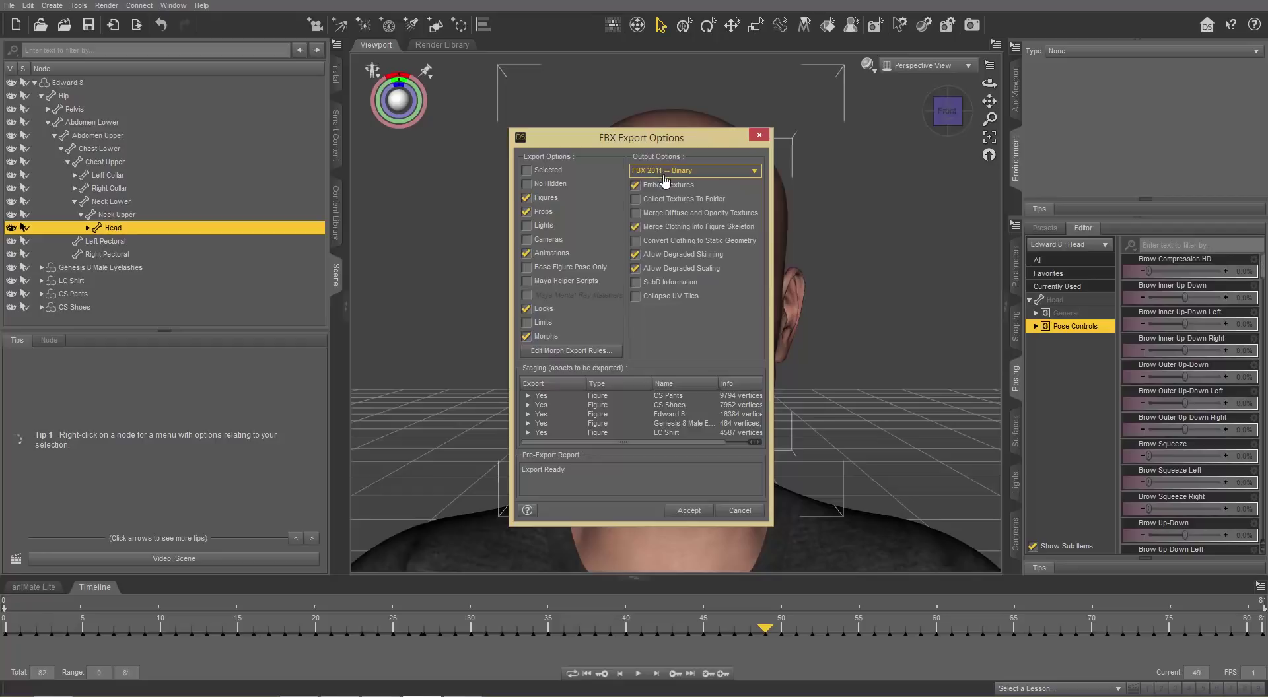
click(671, 185)
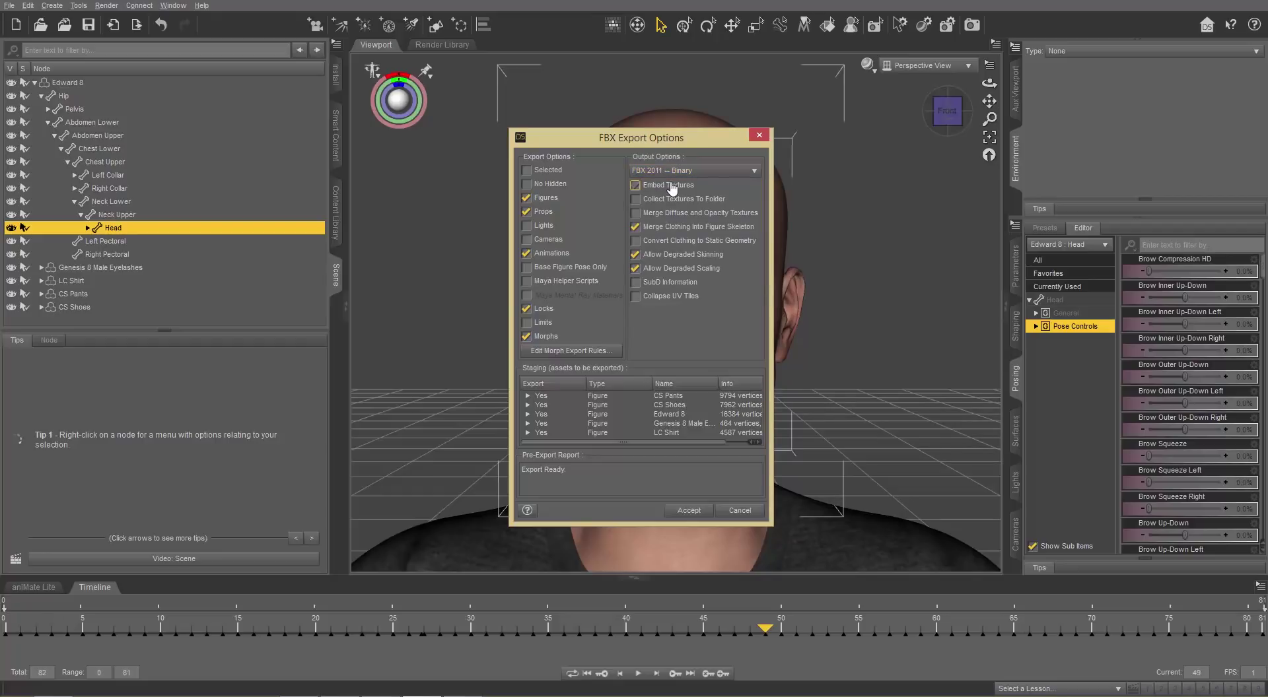
click(668, 187)
click(679, 272)
Try adding another FBX morph export rule above the head. Ignore rule, delete it and accept the rules.
click(571, 352)
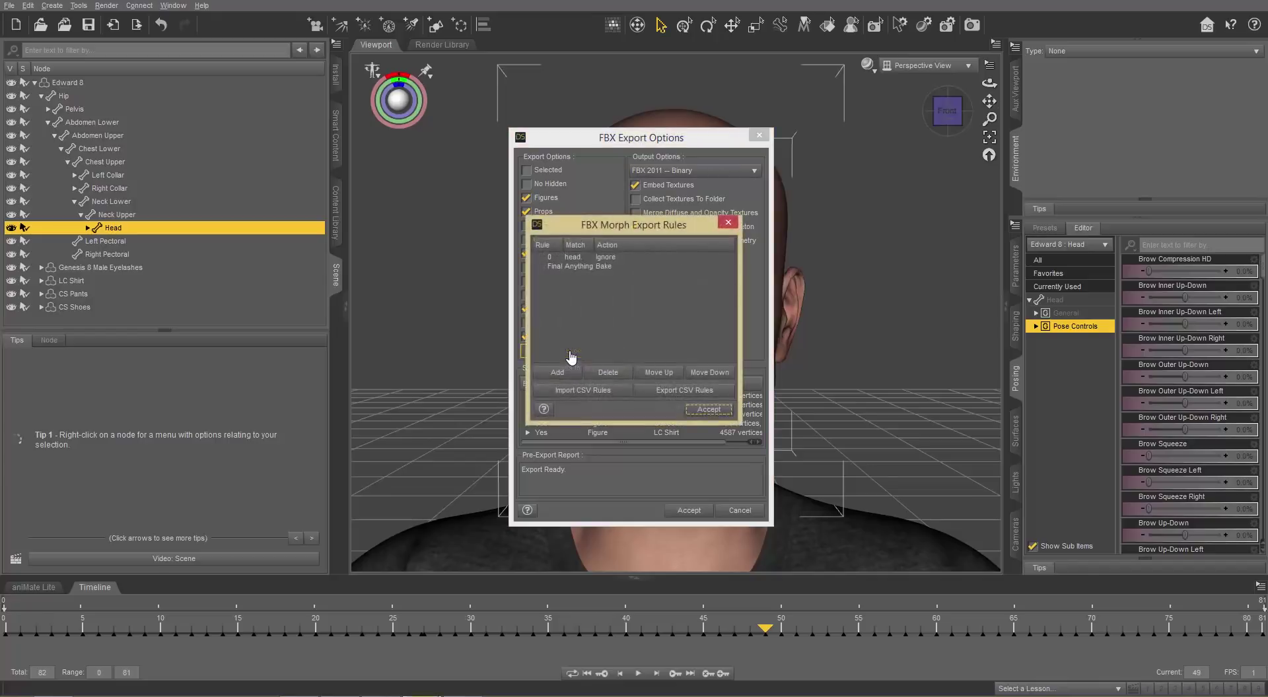
click(577, 259)
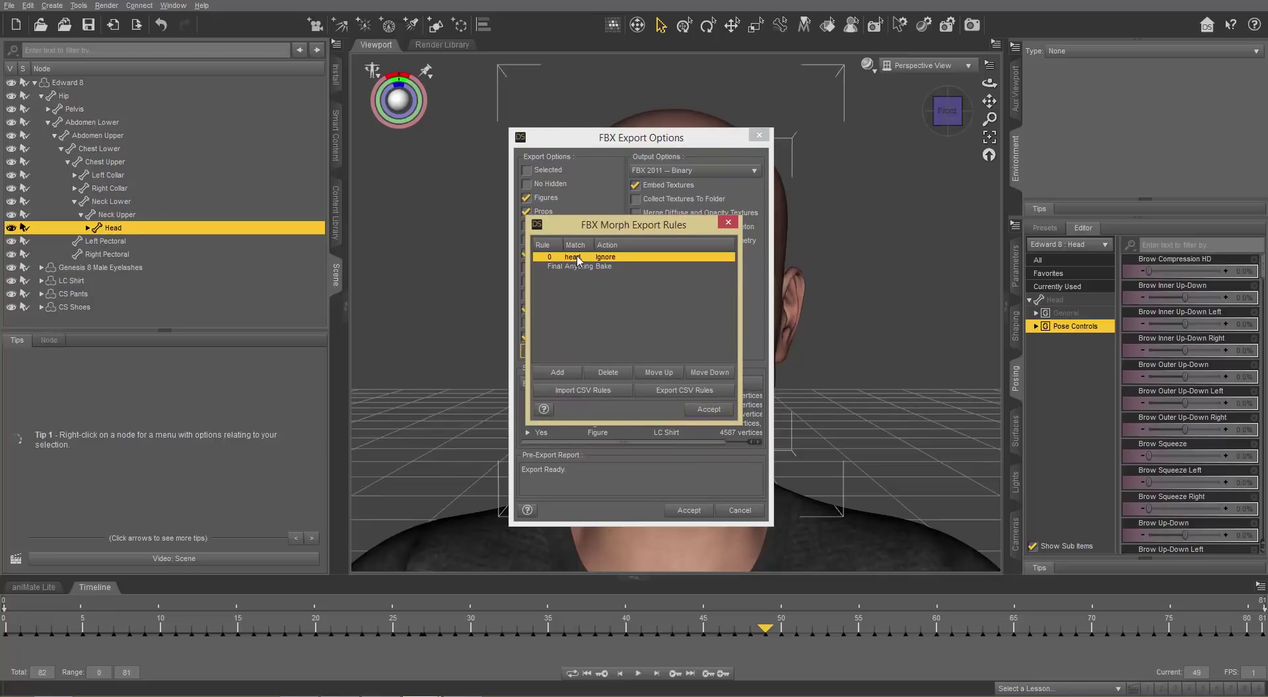
click(558, 372)
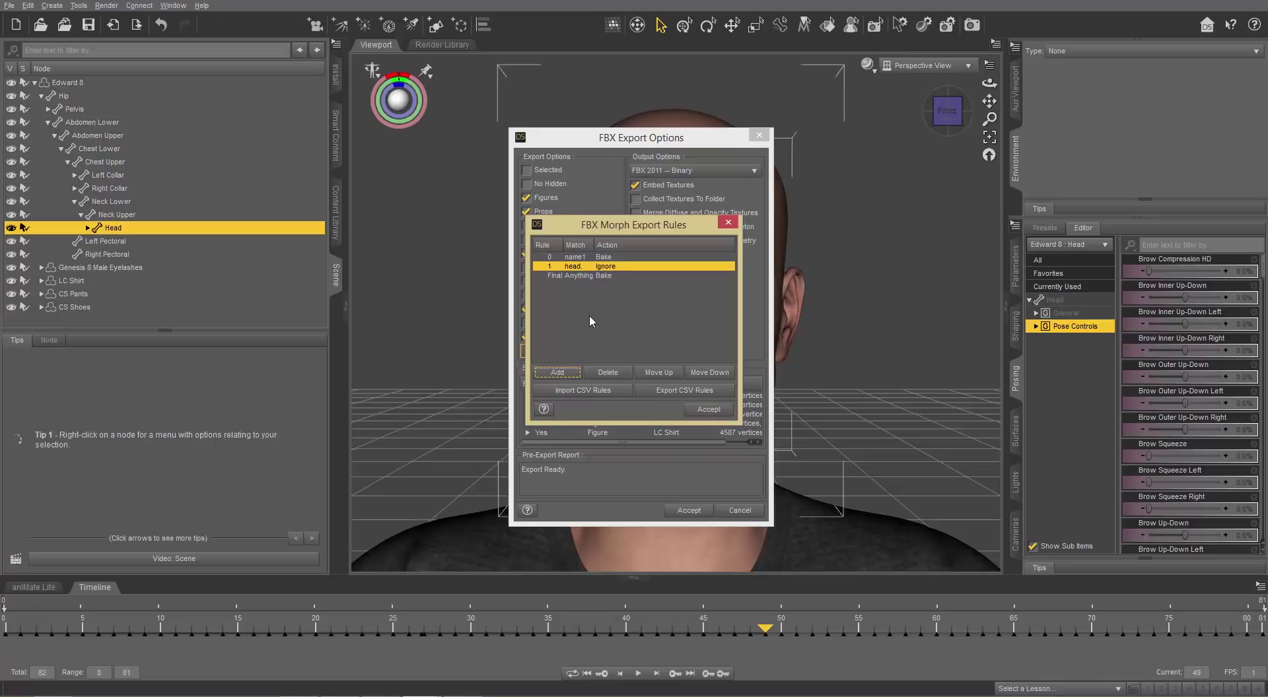
click(579, 261)
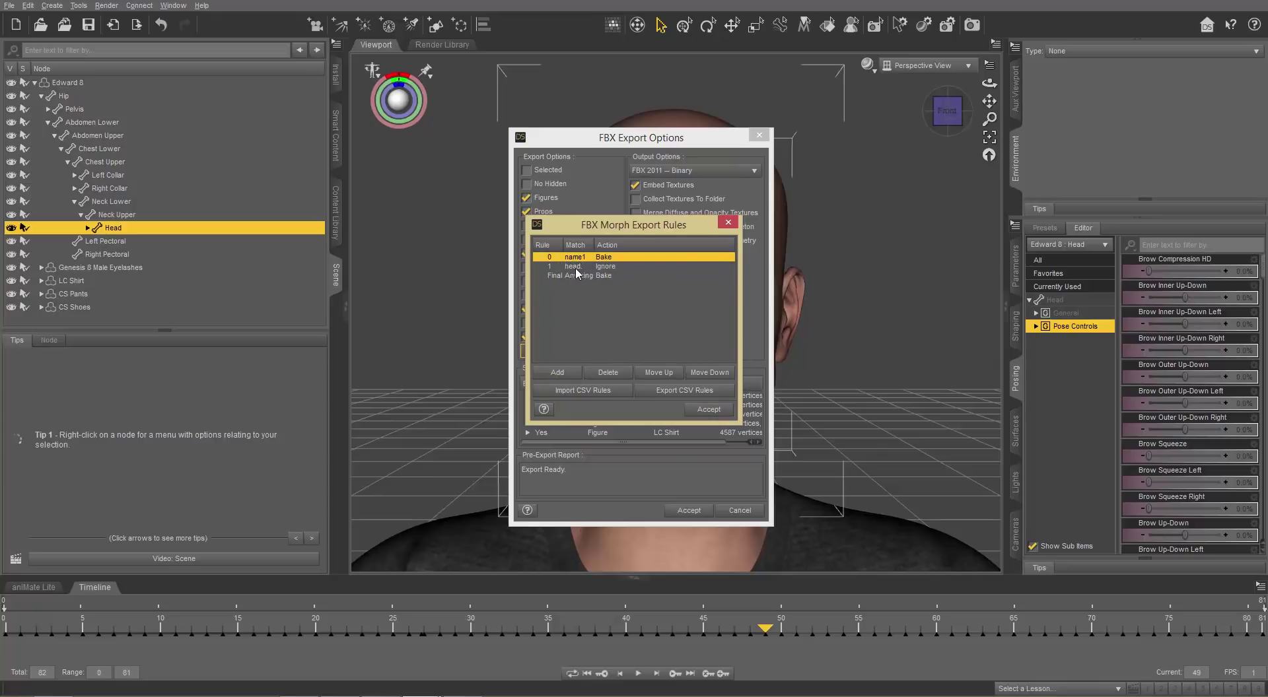
click(610, 262)
click(626, 268)
click(616, 372)
click(708, 409)
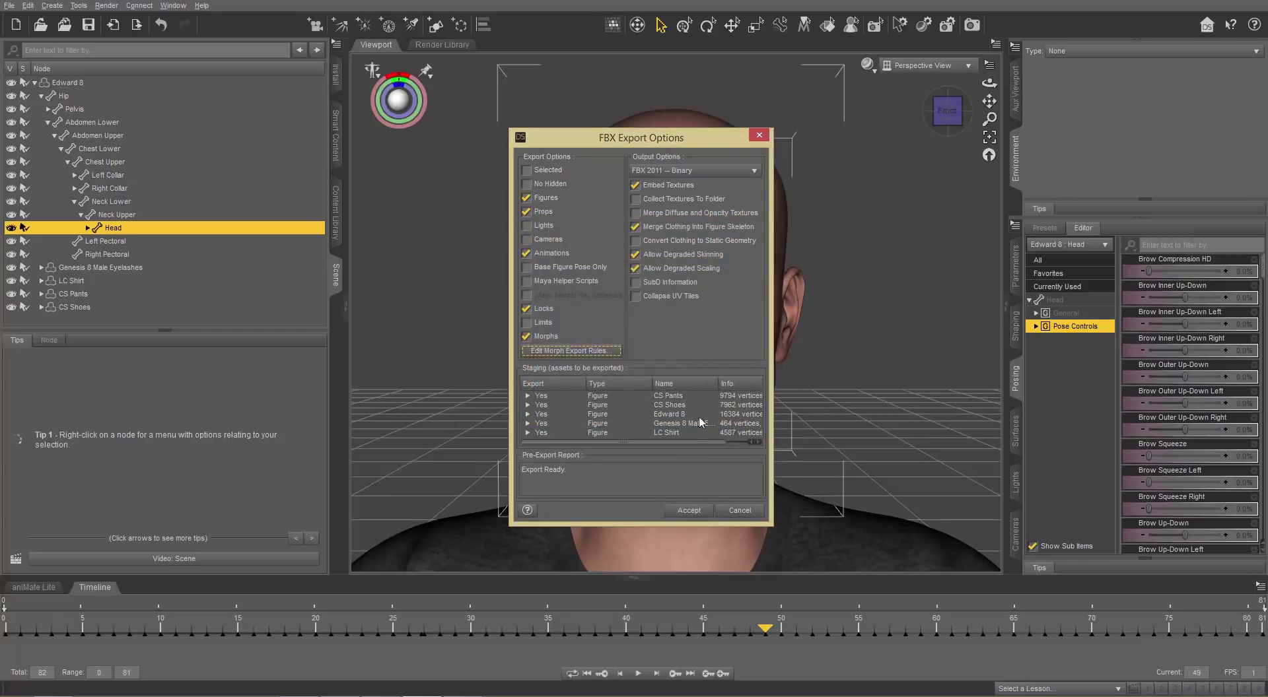
Run the FBX export with these options and close DAZ Studio without saving the scene.
click(699, 511)
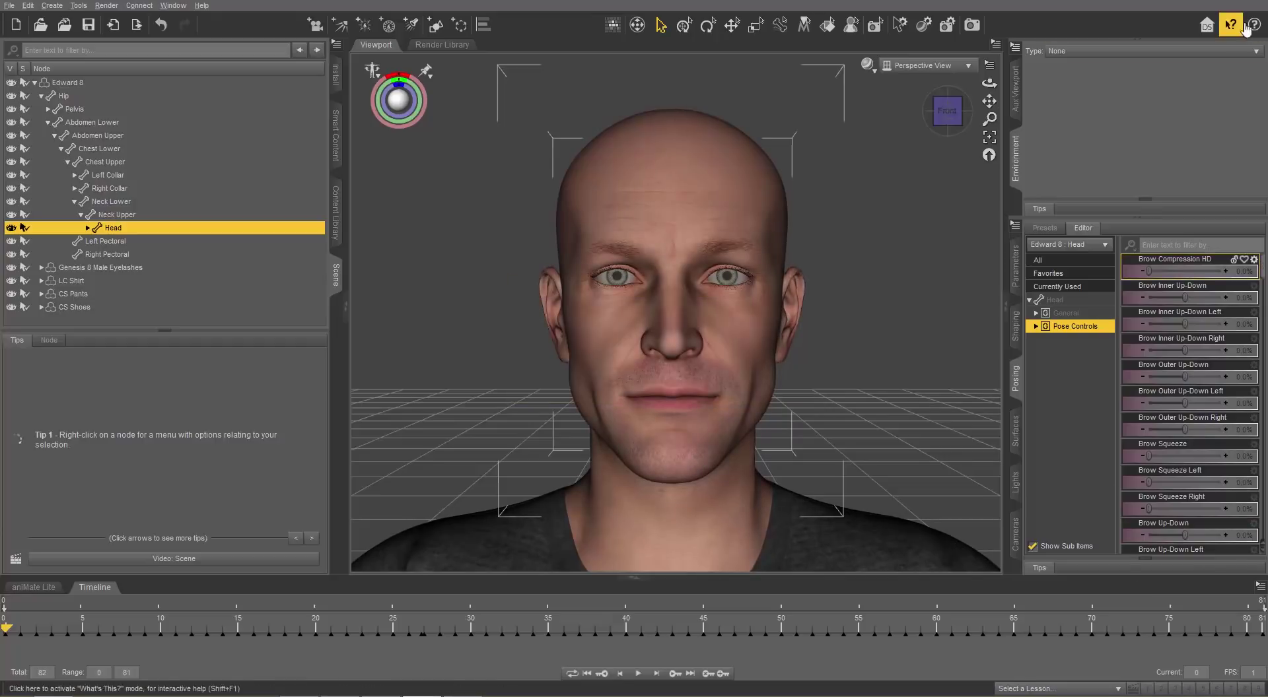
click(1257, 2)
click(634, 360)
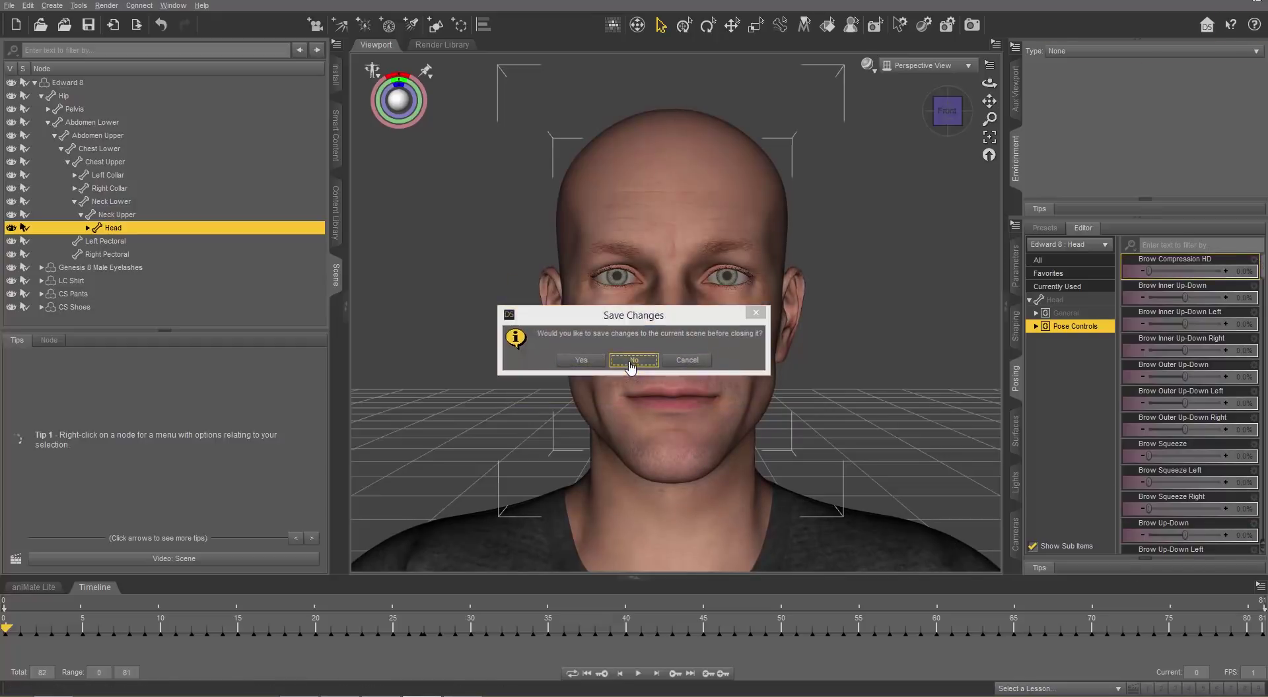
Switch to the empty 3DXchange window.
key(alt+Tab)
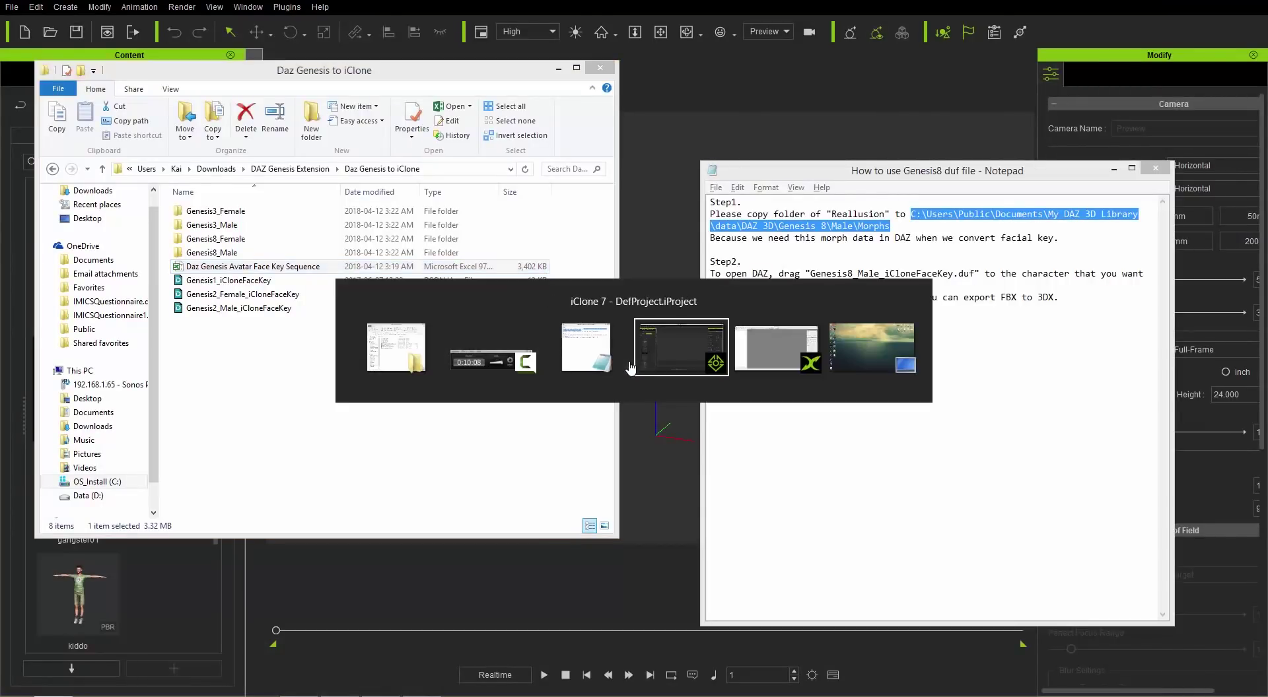
key(alt+Tab)
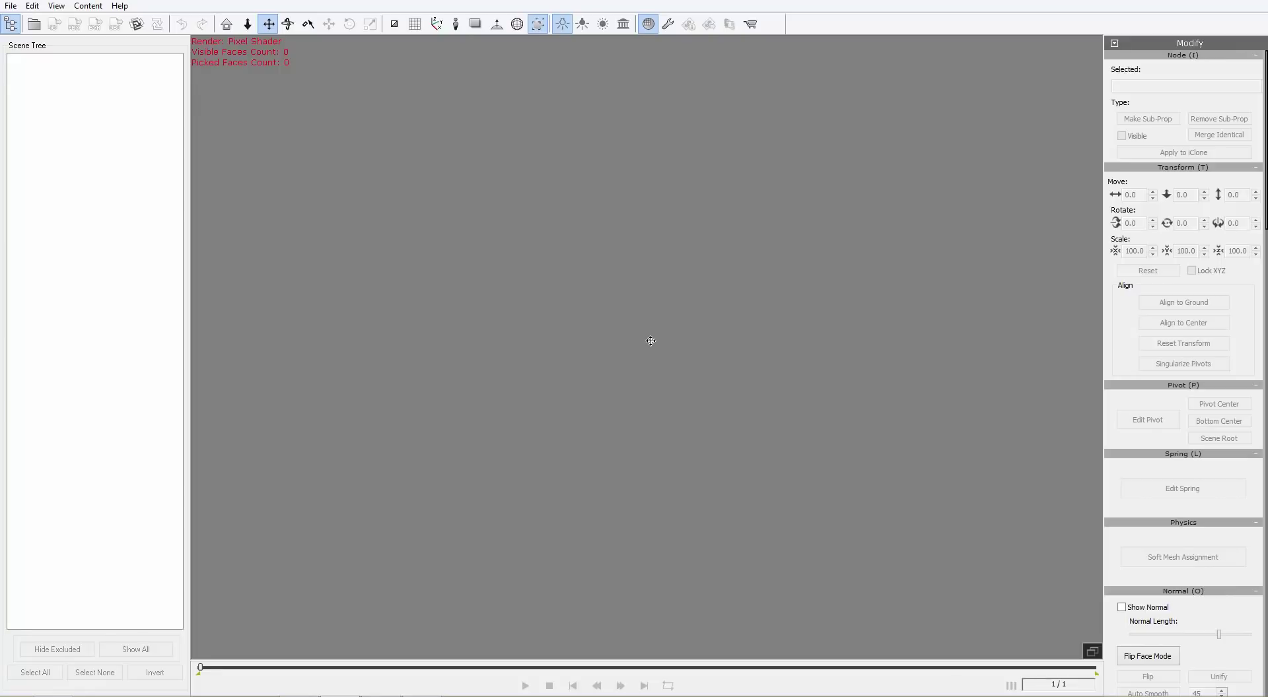
Import Edward.fbx from the desktop with Import Animation and Smooth Curve enabled and Adjust Material Color Automatically disabled.
click(11, 6)
click(34, 35)
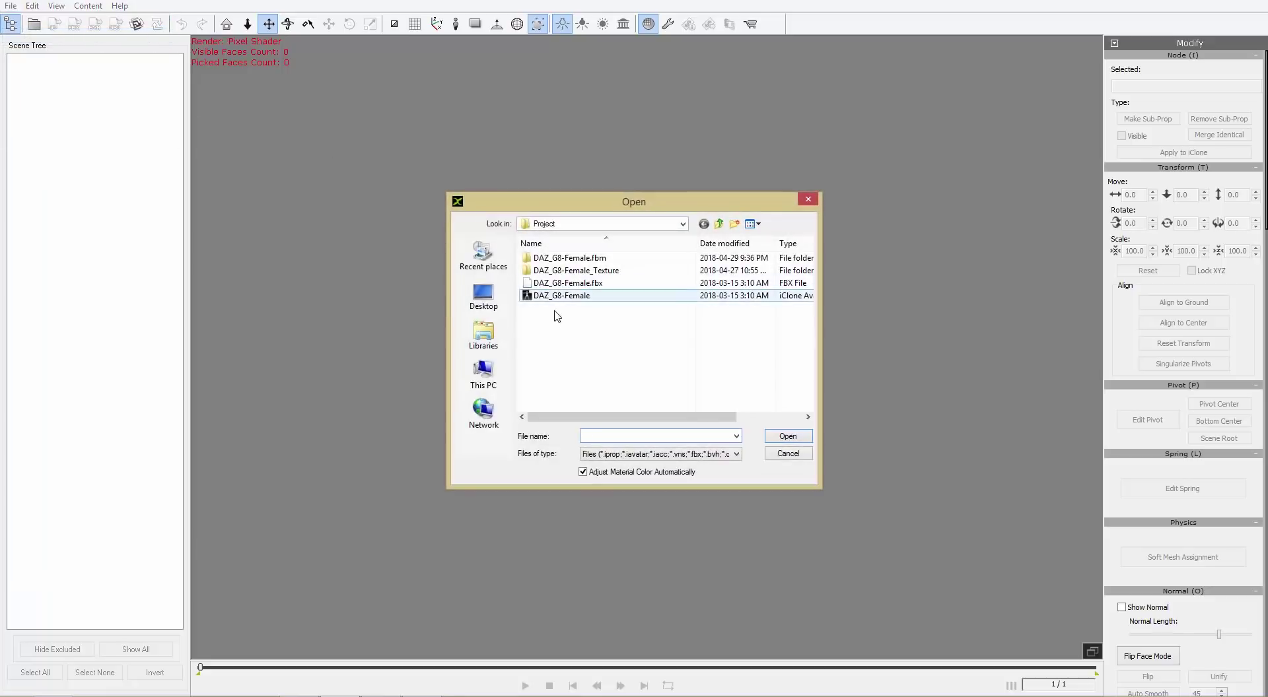
click(492, 302)
drag(808, 278, 817, 425)
double_click(566, 405)
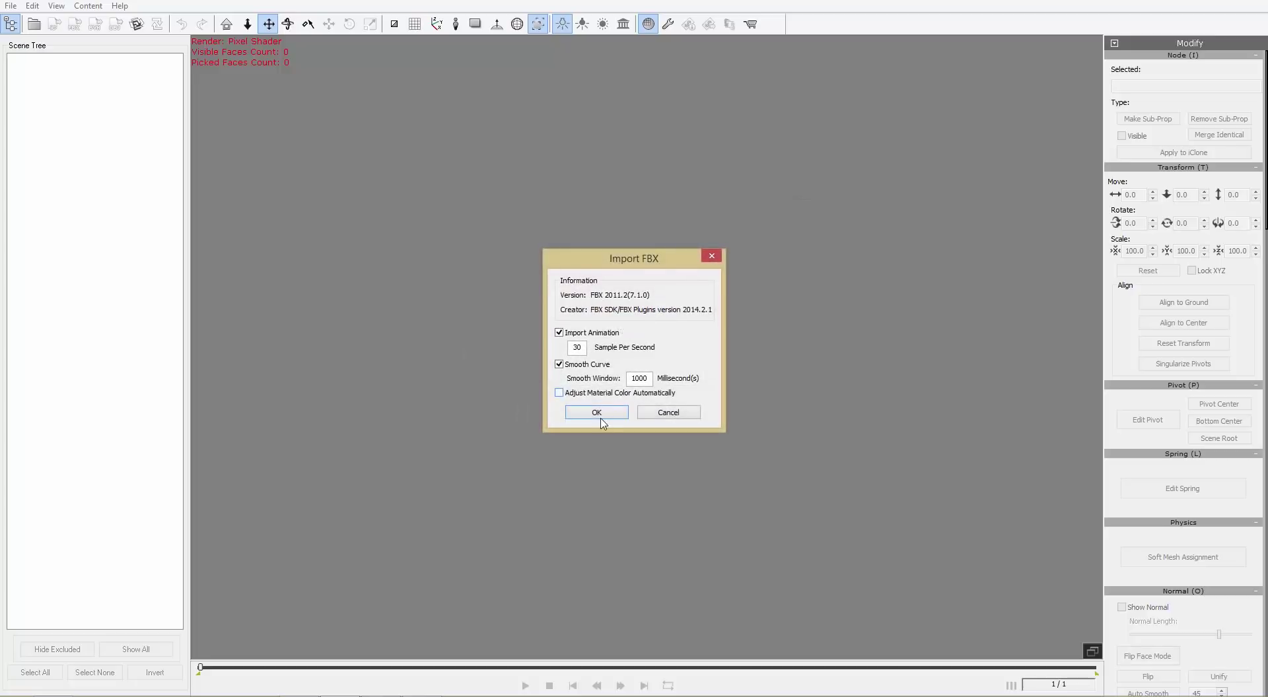
click(598, 410)
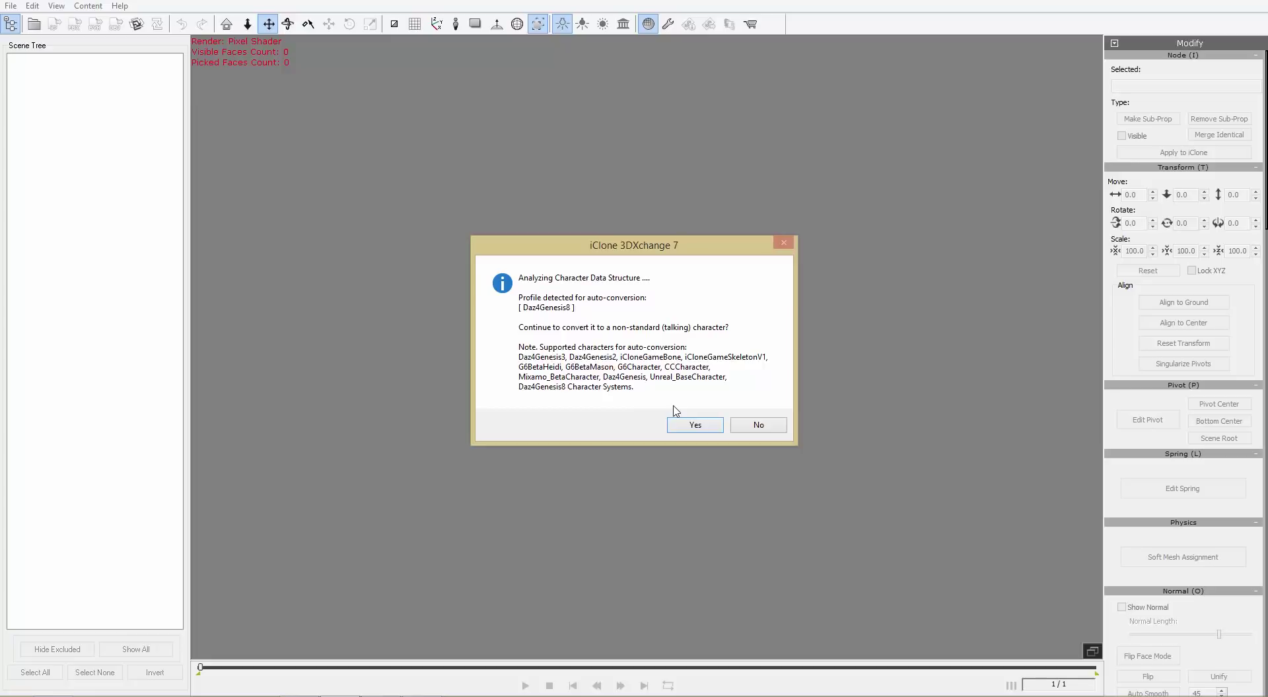
Convert the model to a non-standard character with the Daz4Genesis8 profile and apply iClone-optimized material settings to the body.
click(707, 427)
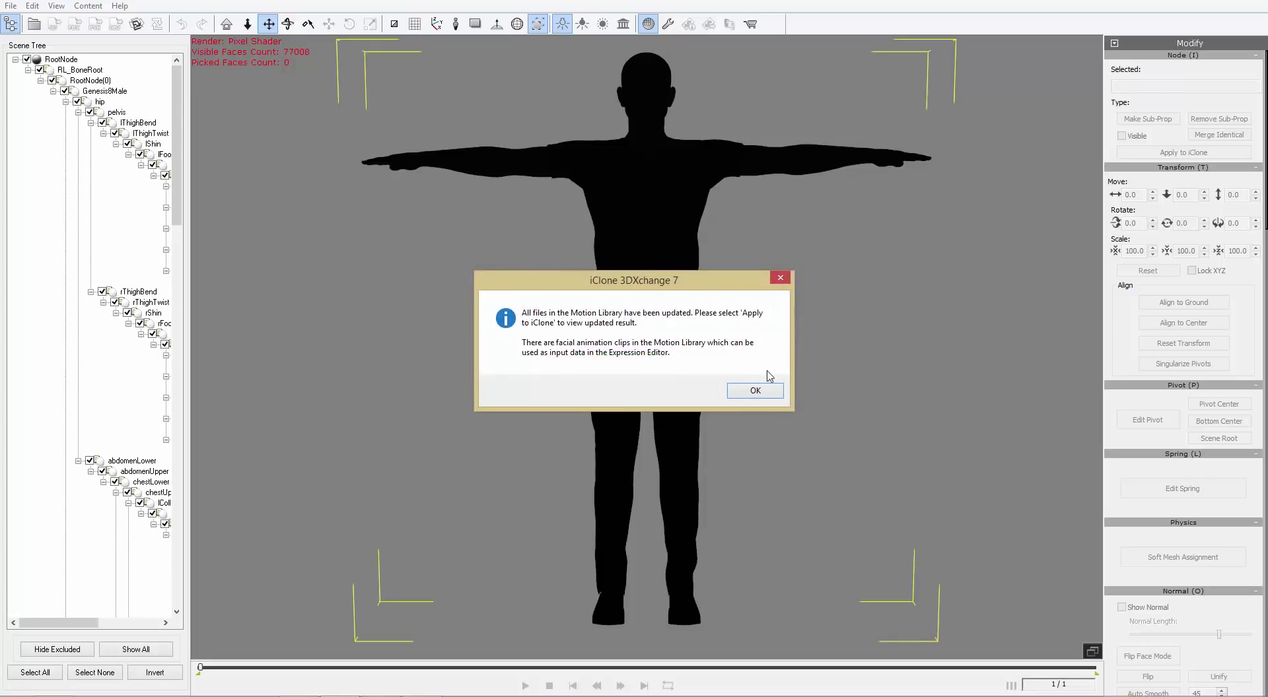
click(766, 392)
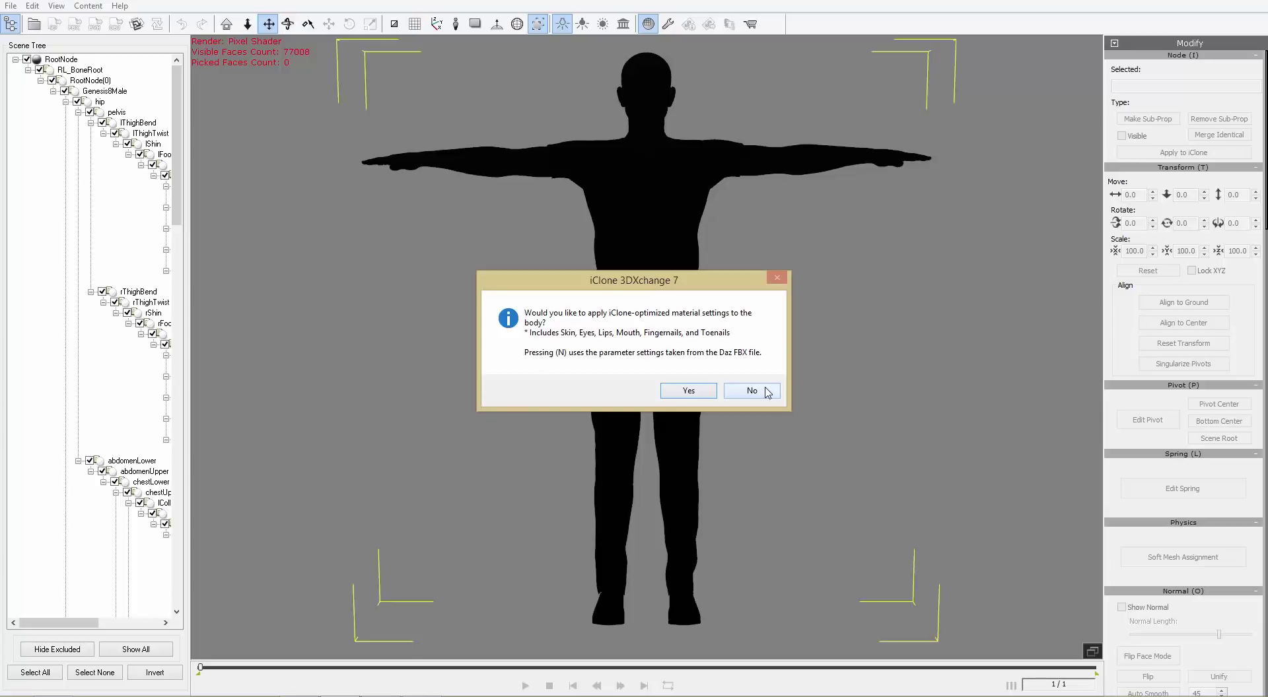
click(702, 394)
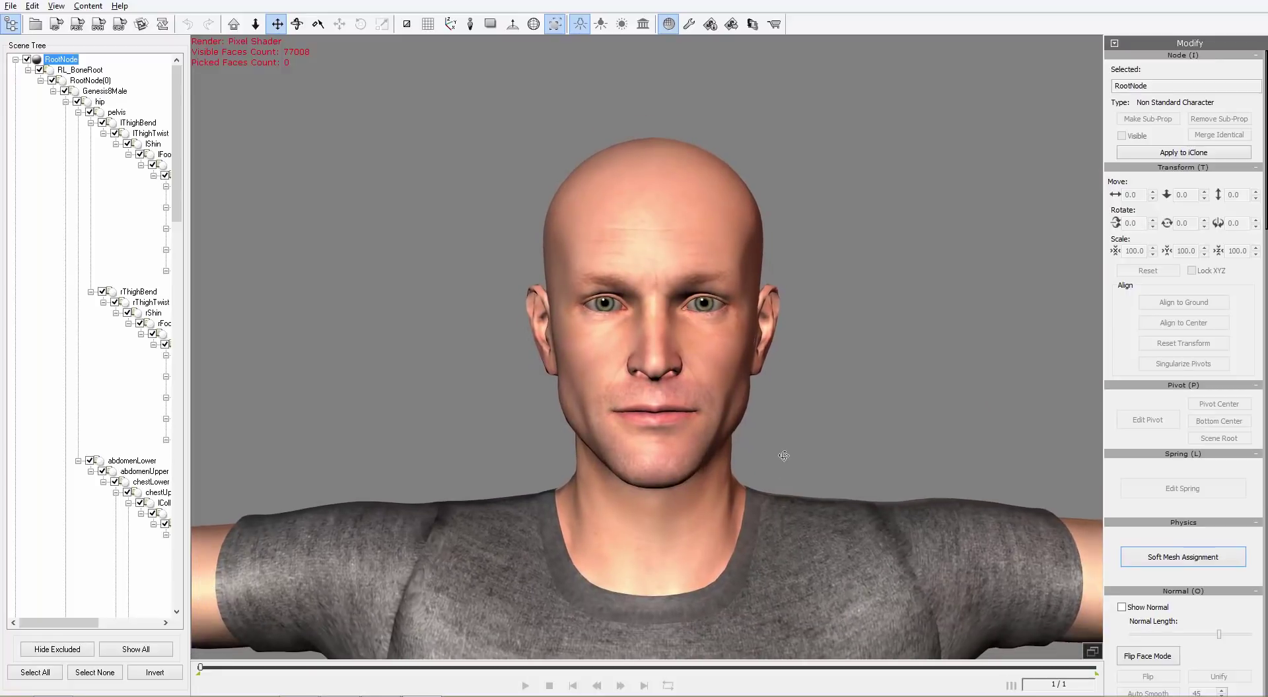
Open the Expression Editor for the character and hide the bone display over the face.
drag(1265, 202, 1265, 494)
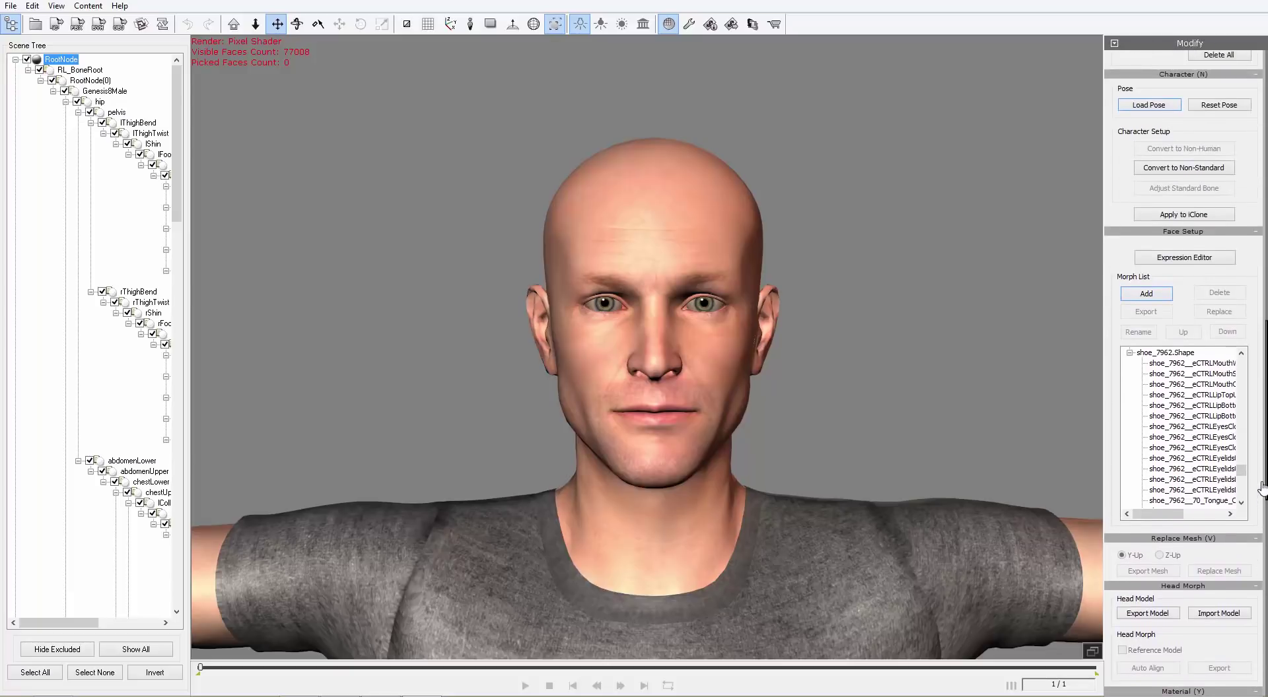
click(1180, 264)
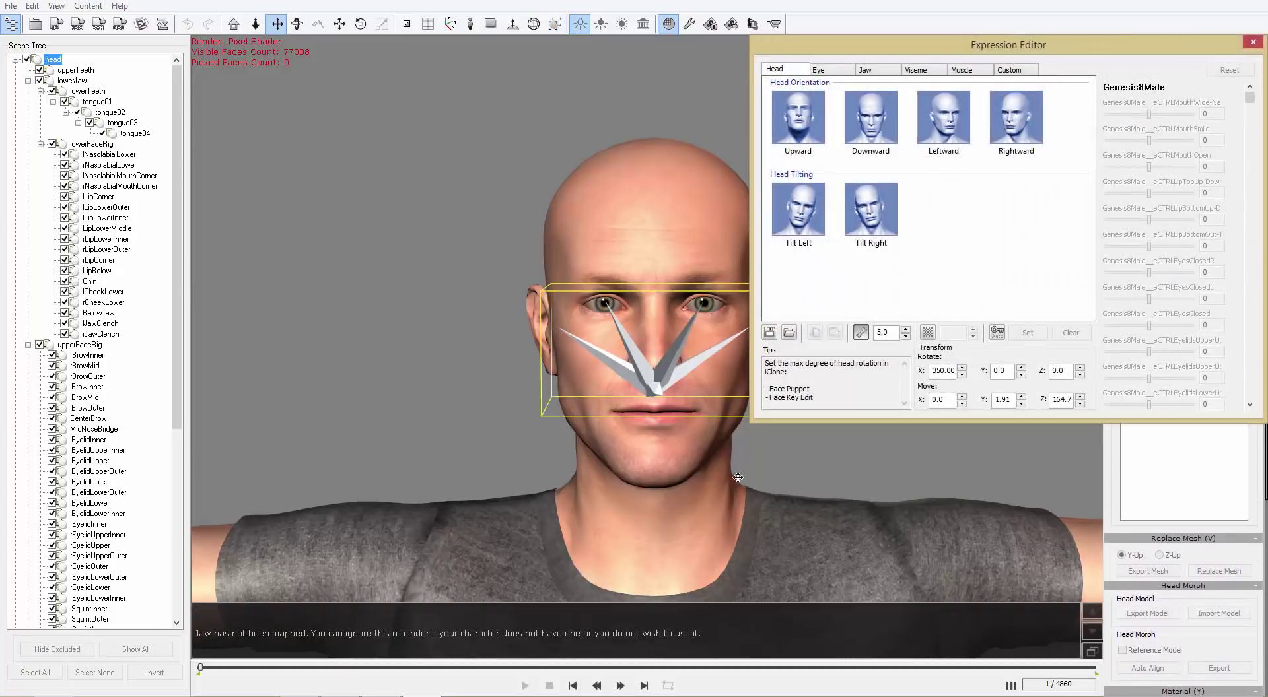
scroll(738, 477, up, 3)
middle_drag(738, 478, 643, 523)
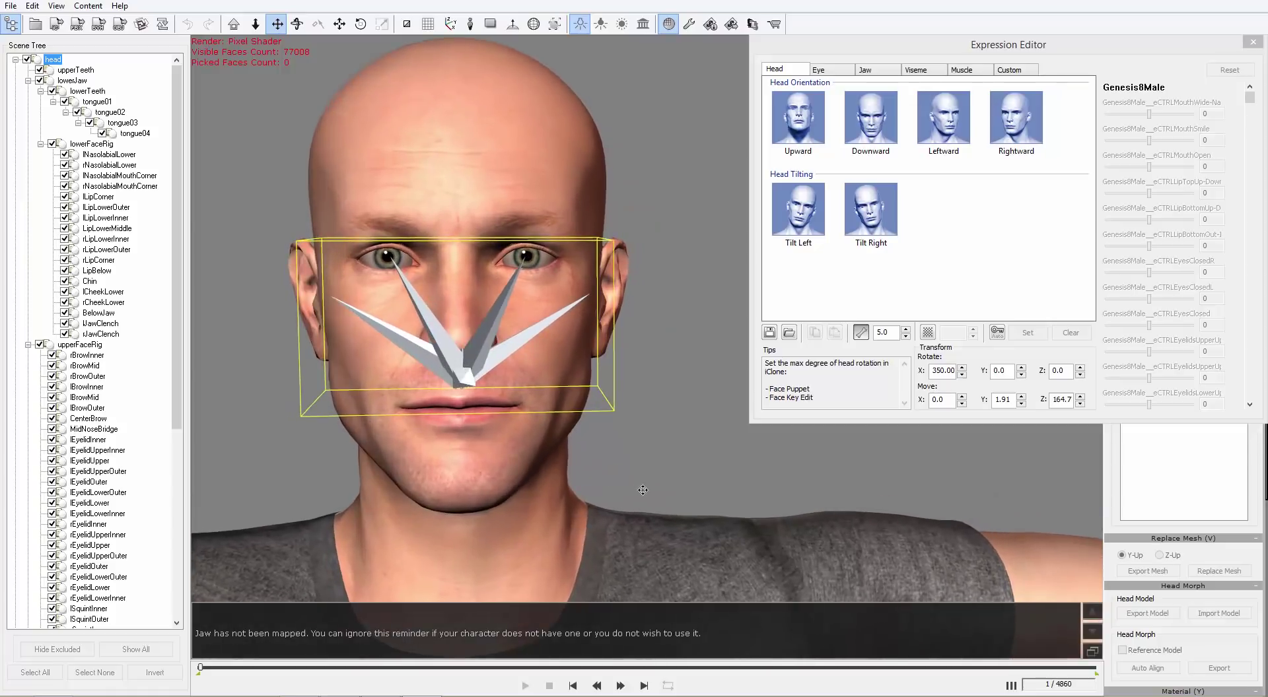
click(860, 336)
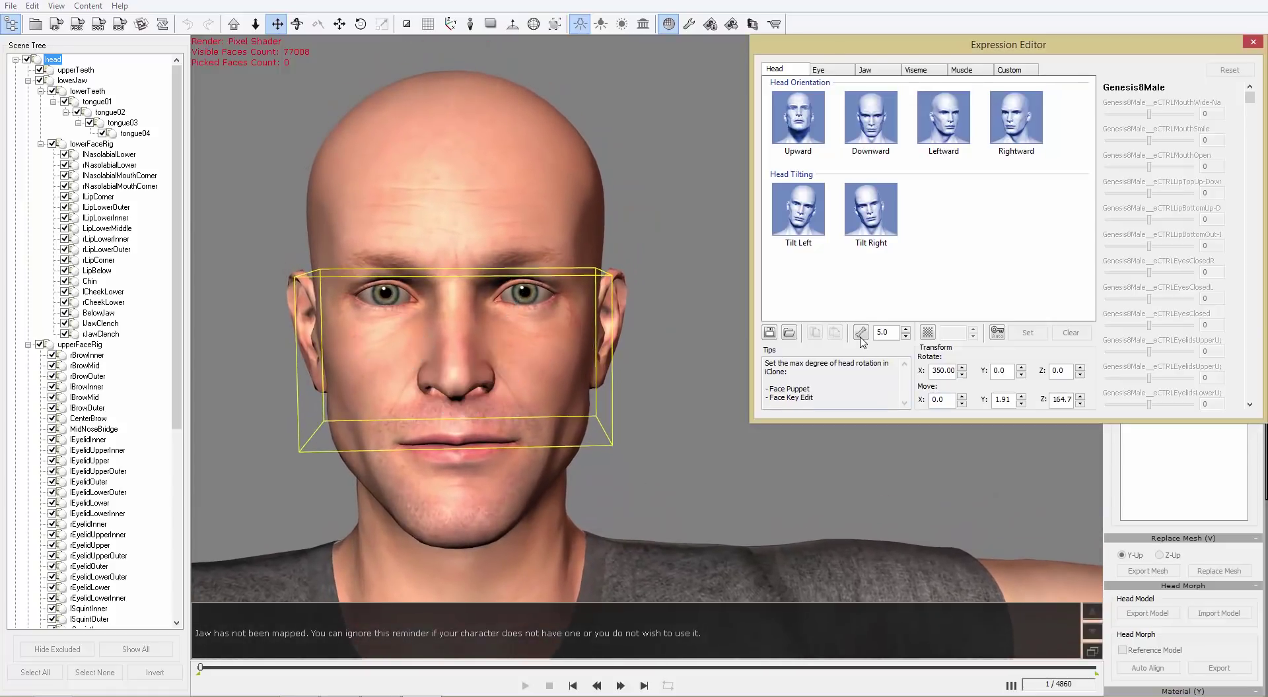
Preview the head expressions Upward, Downward, Rightward, Tilt Right and Tilt Left.
click(798, 117)
click(870, 119)
click(1016, 118)
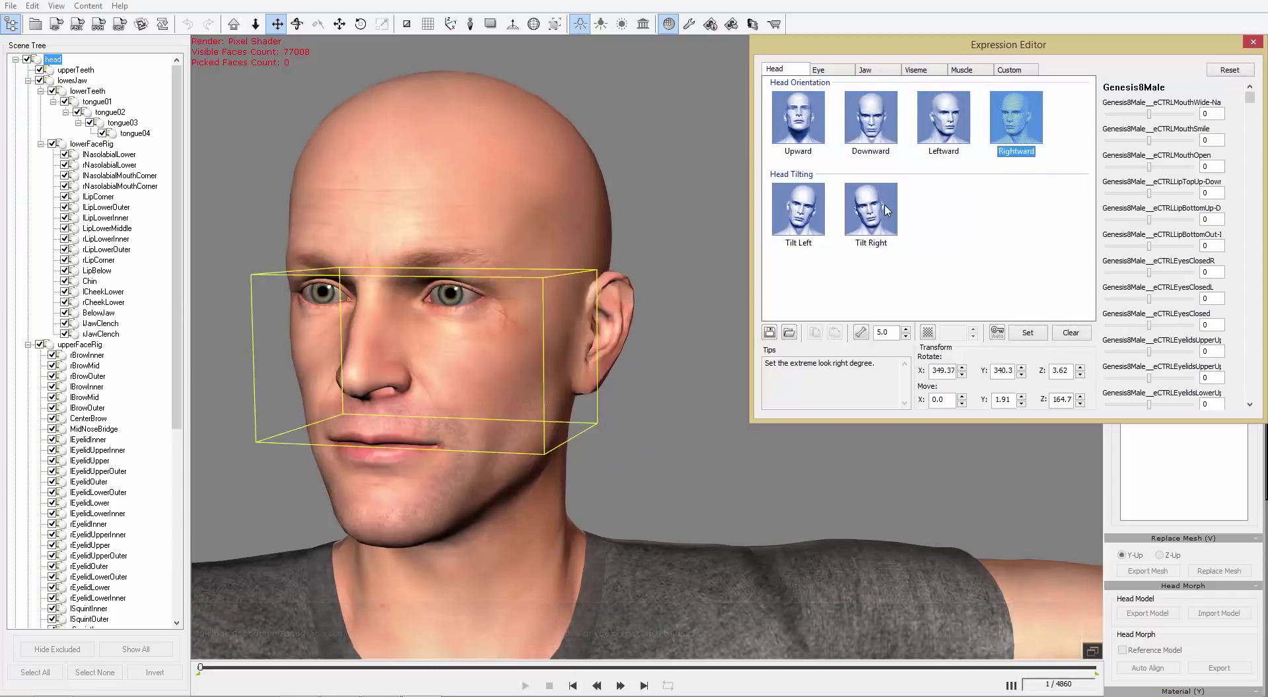
click(870, 210)
click(794, 215)
Preview the Both Eyes expressions Rightward, Leftward, Downward and Upward.
click(843, 73)
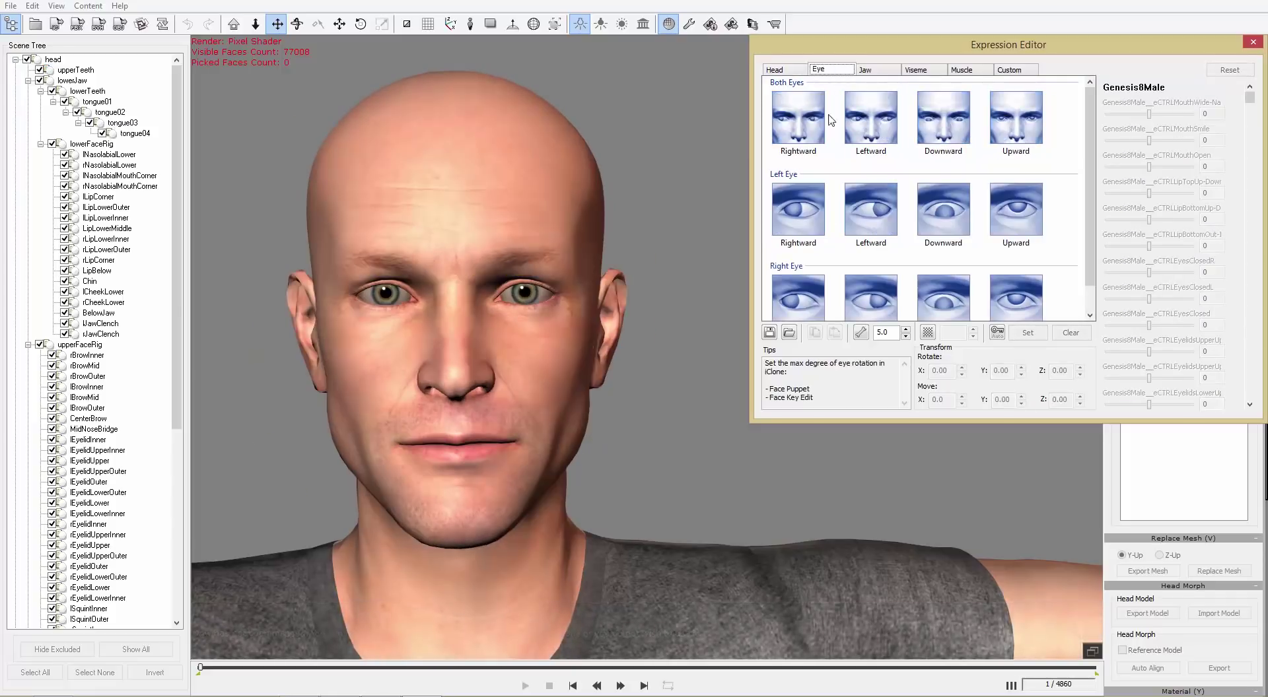
click(818, 135)
click(858, 132)
click(949, 134)
click(1008, 125)
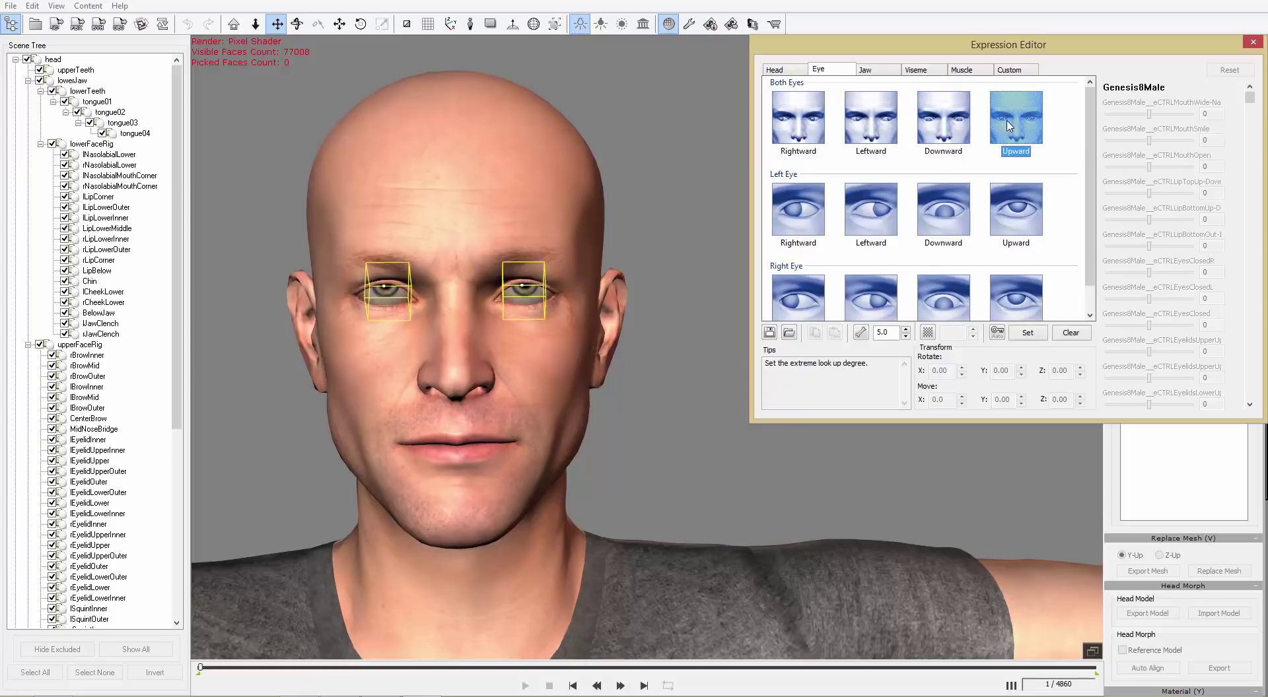
Preview the jaw expressions Drop Jaw and Leftward under Rotate & Move, and Leftward and Rightward under Rotate.
click(862, 72)
click(814, 135)
click(913, 135)
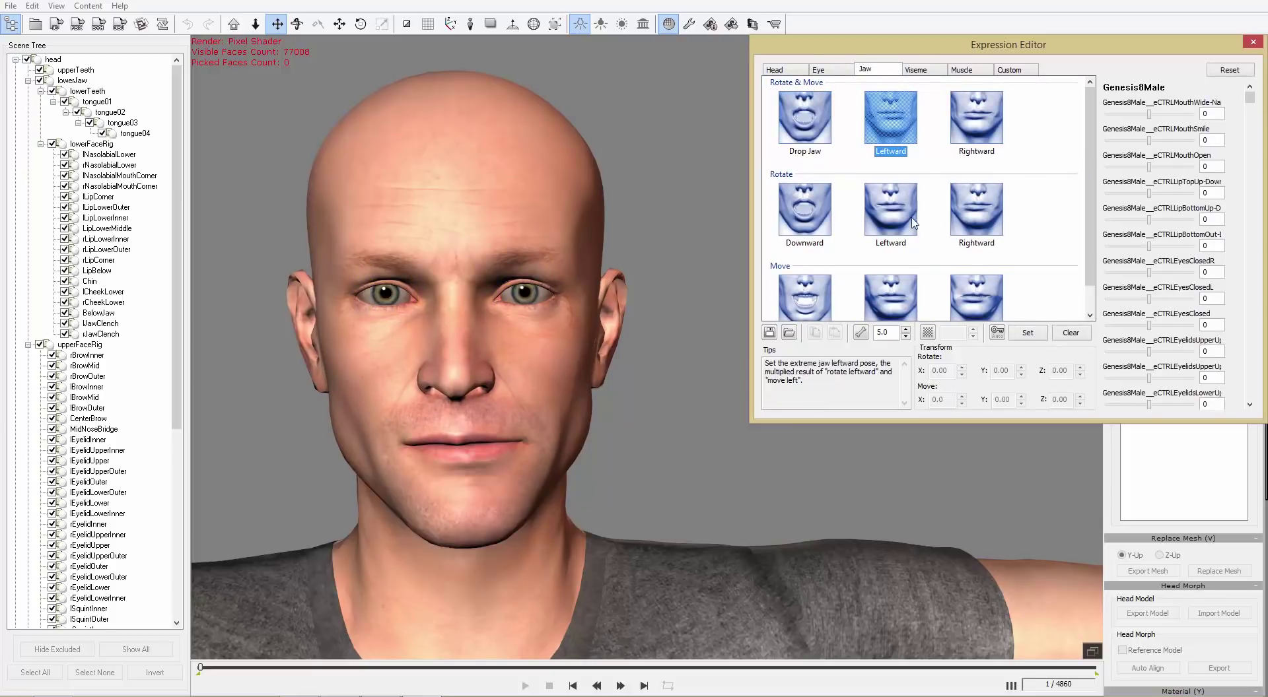
click(913, 222)
click(976, 211)
Preview the lipsync visemes F.V, Ch.J, S.Z, W.OO, EE, Er, Ih and Oh.
click(923, 70)
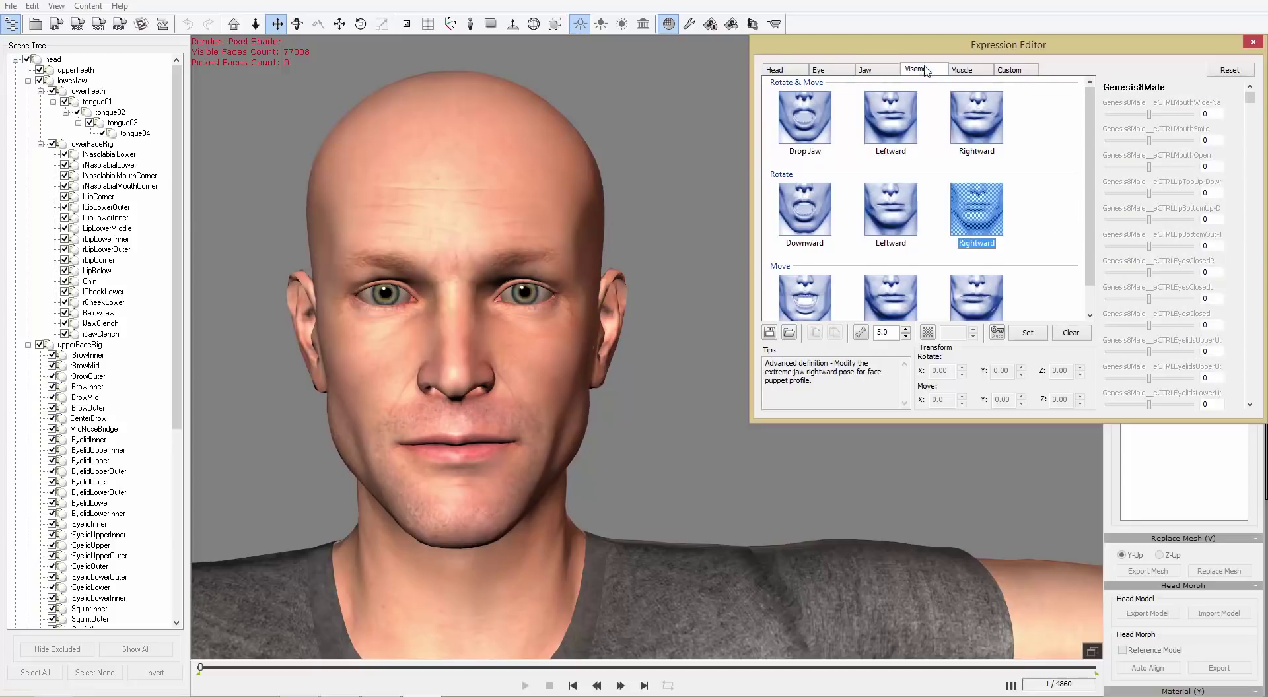
click(969, 191)
click(908, 193)
click(829, 189)
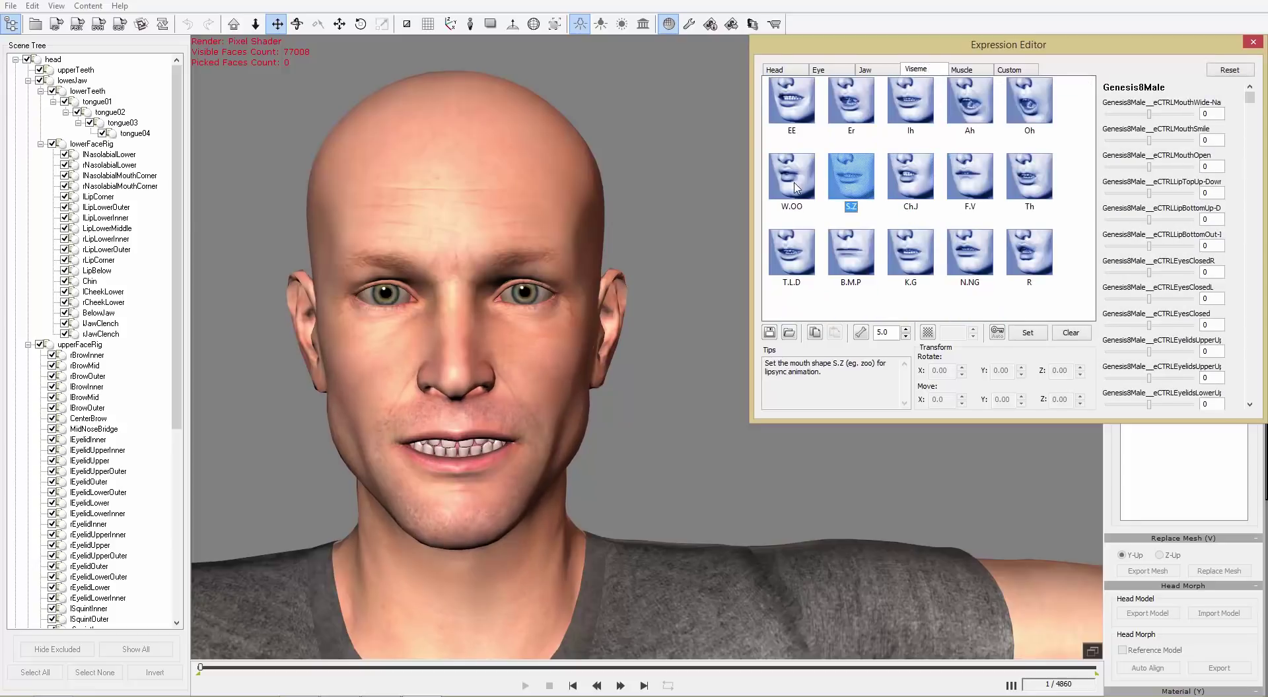
click(796, 188)
click(791, 114)
click(852, 105)
click(914, 107)
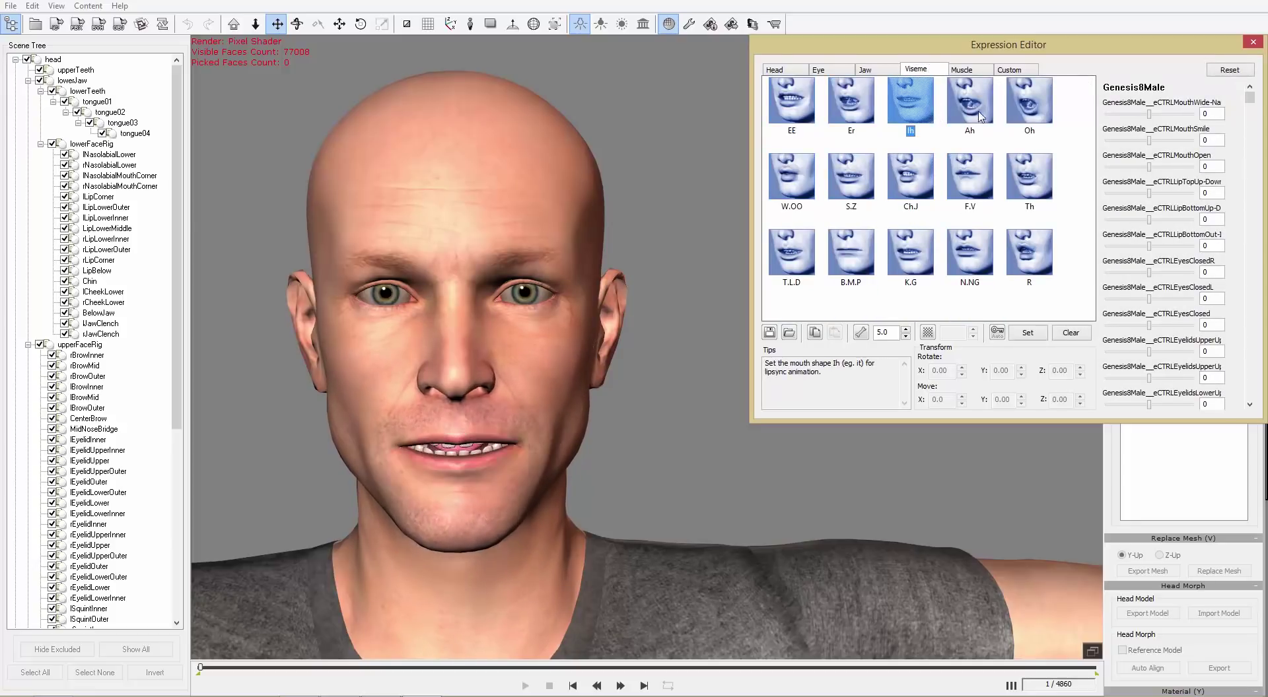
click(1030, 106)
Preview the Brow & Eyelids muscle expressions Brow Raise R, Eyes Blink, Eye Wide R, Eye Wide L and Eye Blink R.
click(969, 71)
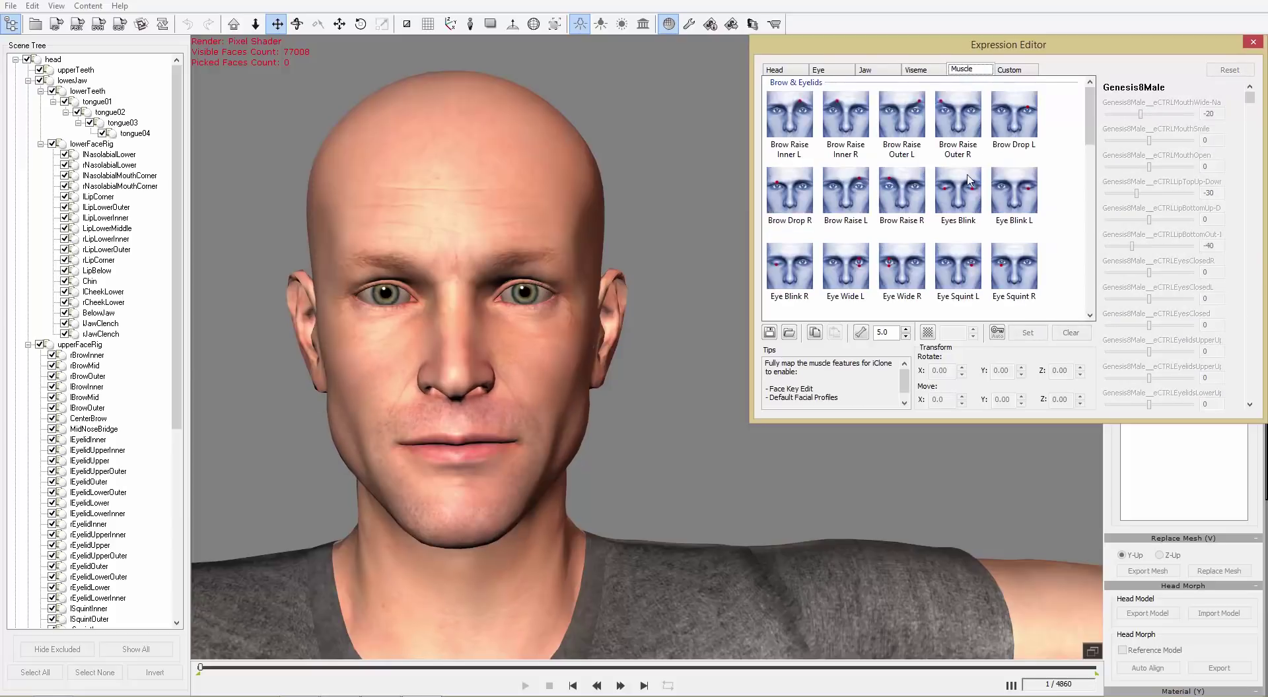
click(917, 208)
click(958, 191)
click(902, 268)
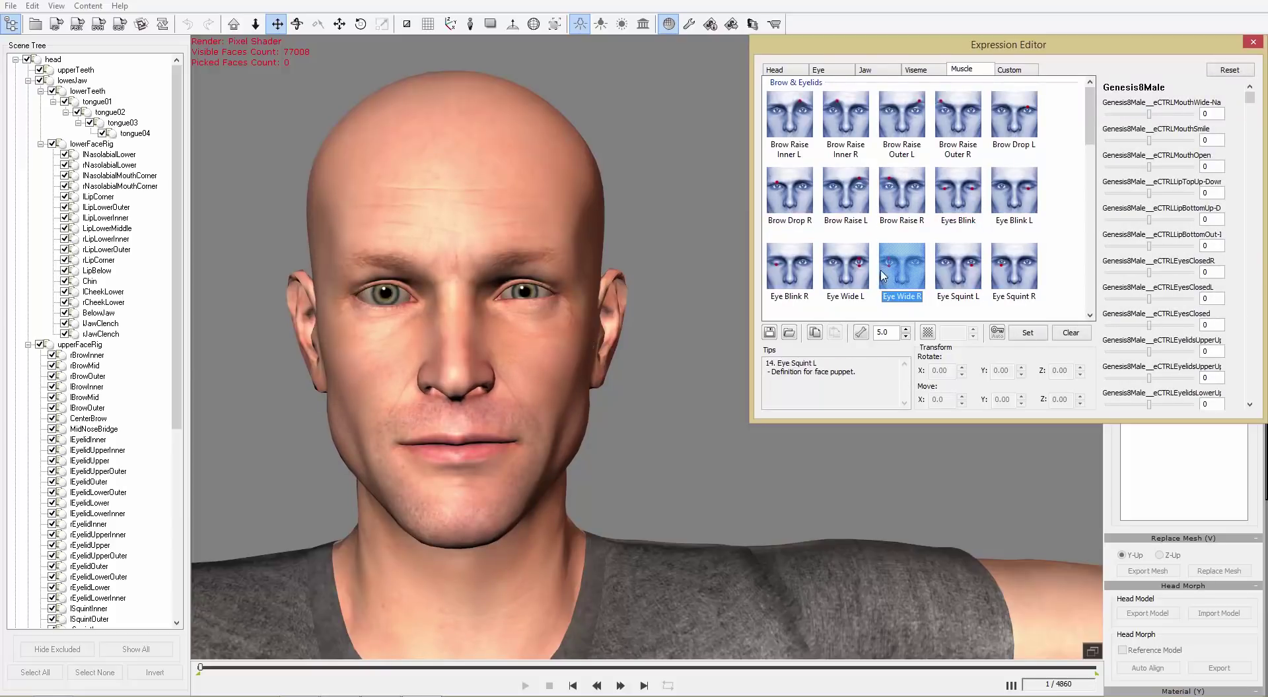
click(831, 280)
click(789, 267)
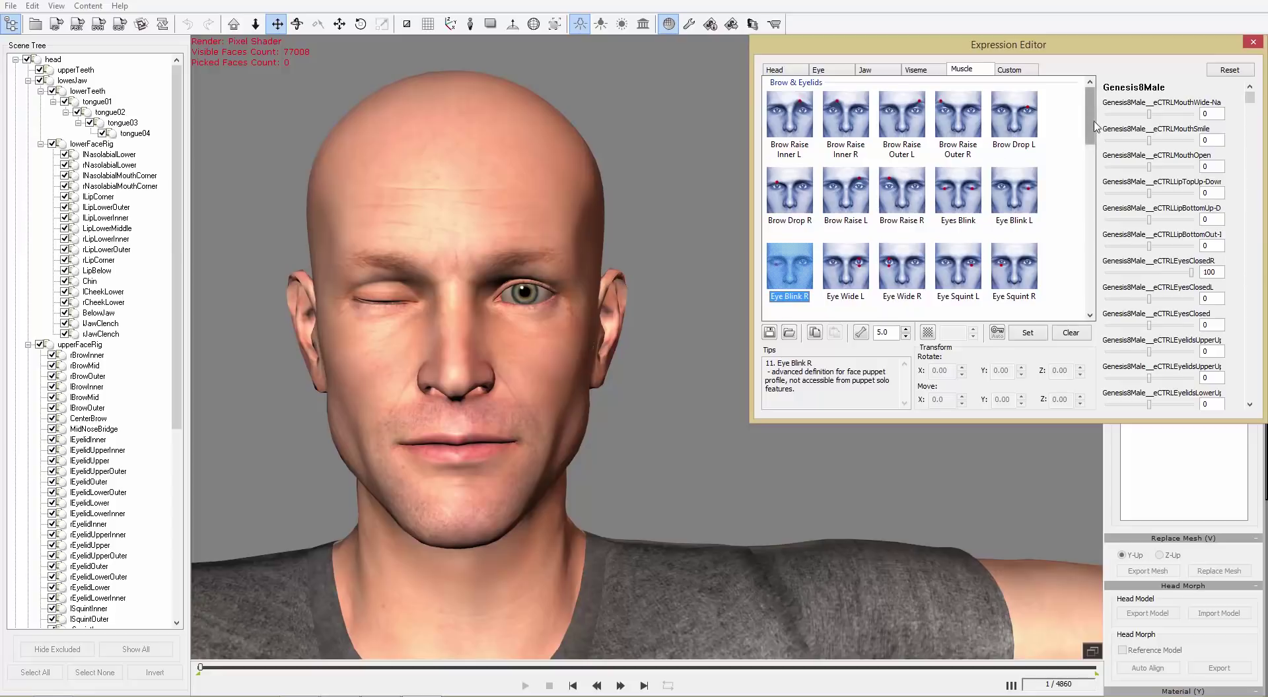
Preview the Cheek & Nose muscle expressions Cheek Blow L, Cheeks Suck and Cheek Blow R.
drag(1089, 125, 1096, 175)
click(959, 222)
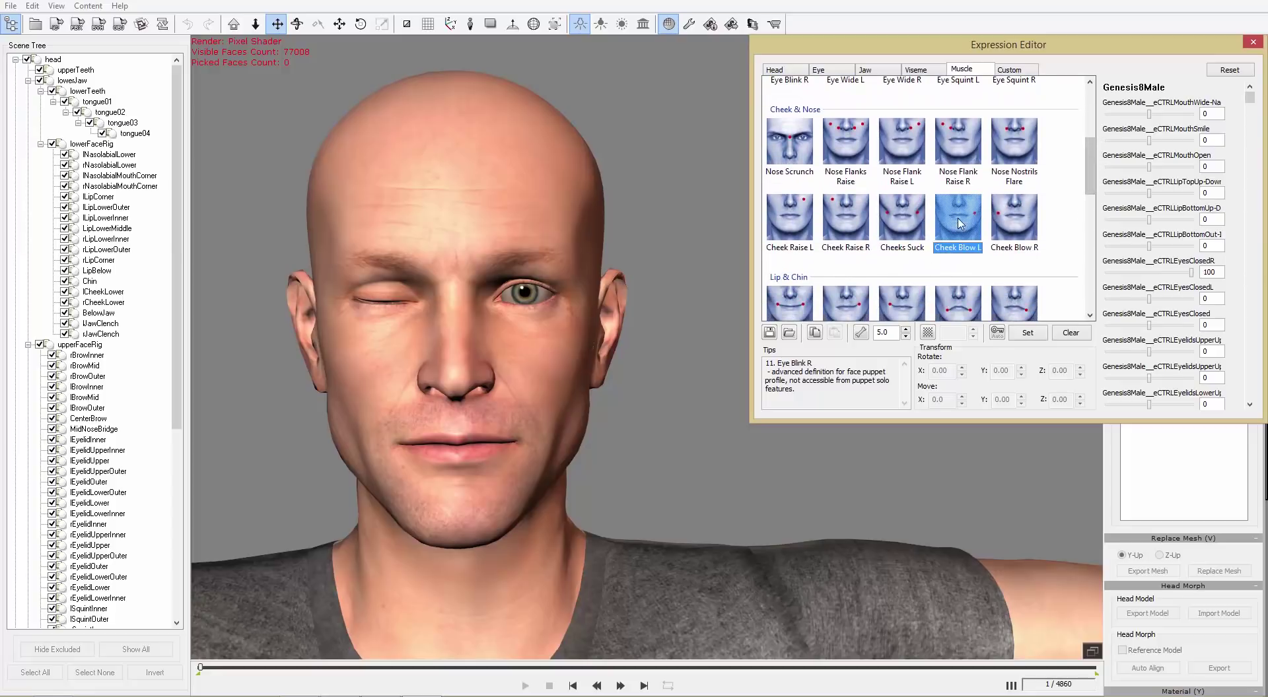
click(910, 226)
click(1027, 233)
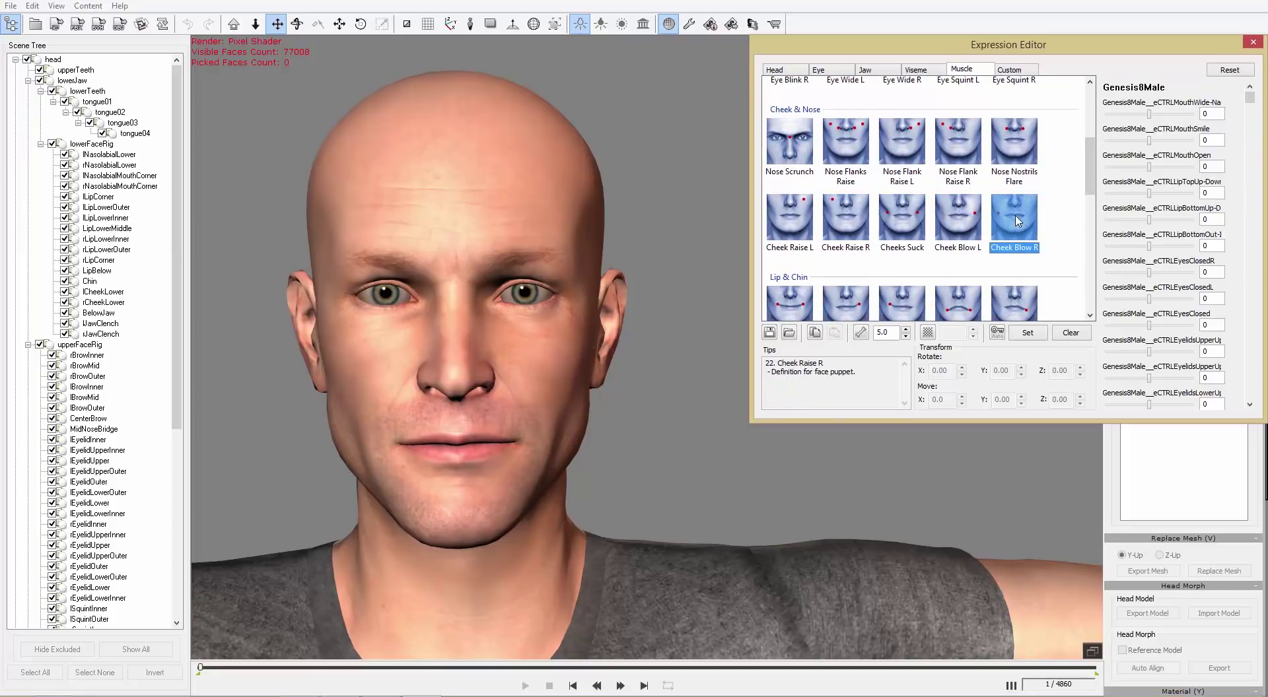
Preview the Lip & Chin expressions Mouth Widen, Mouth Pucker Open, Mouth Dimple R, Mouth Up, Mouth R and Mouth Snarl Lower R.
drag(1089, 188, 1090, 233)
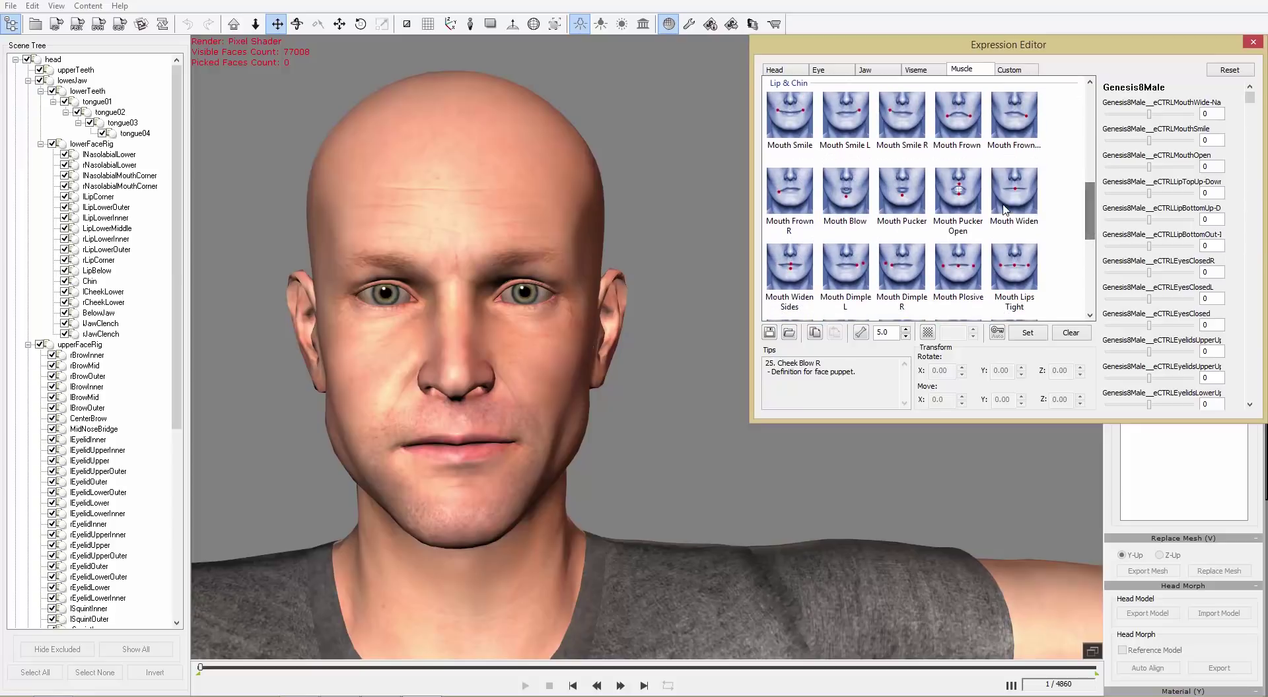
click(1014, 192)
click(957, 193)
click(902, 267)
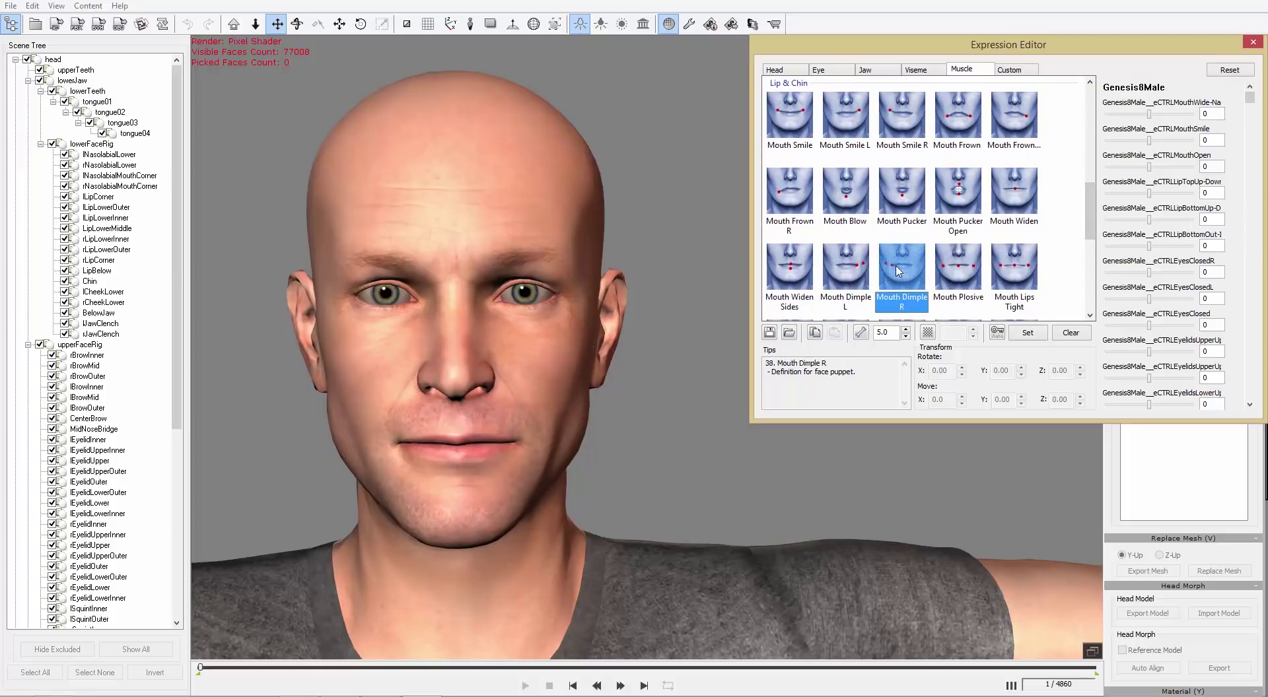
click(1090, 247)
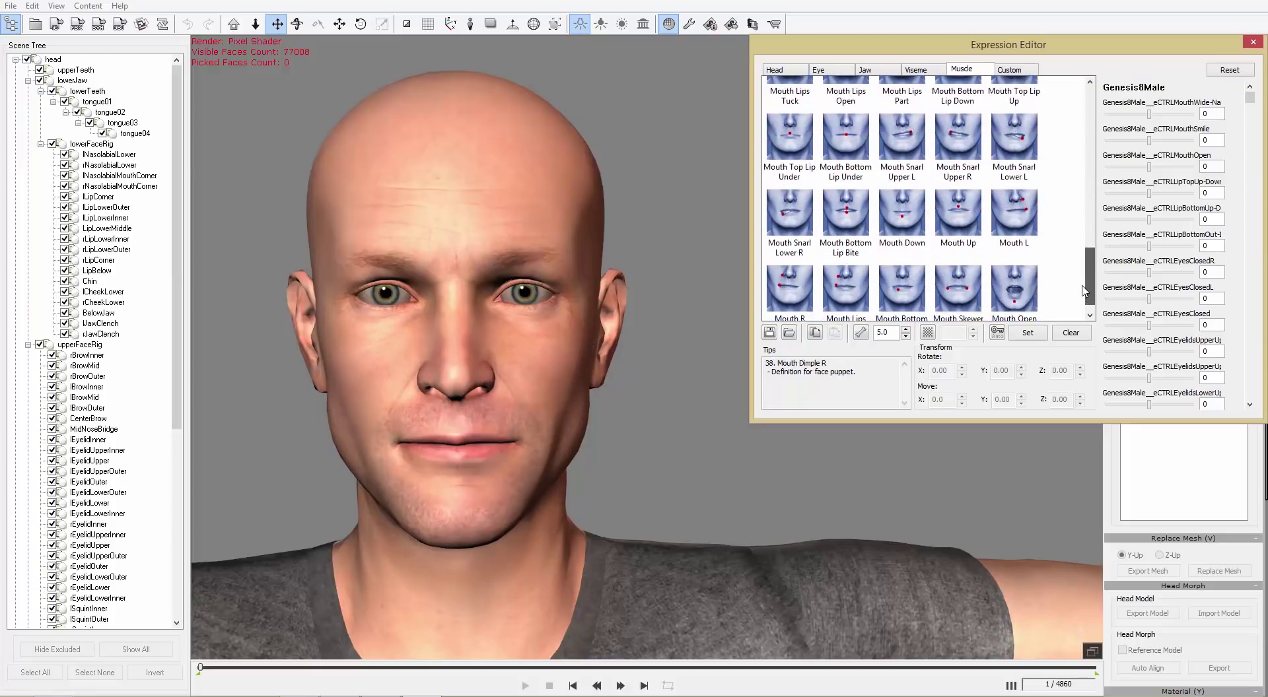
click(948, 228)
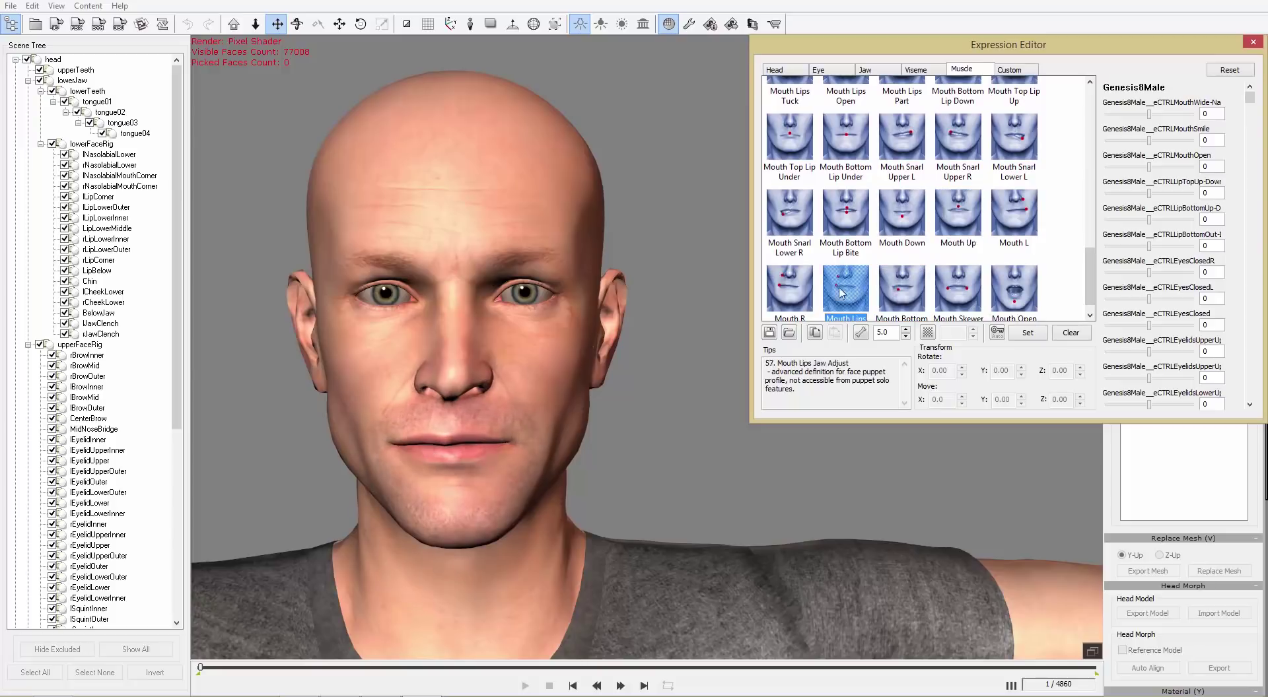
click(790, 291)
click(790, 198)
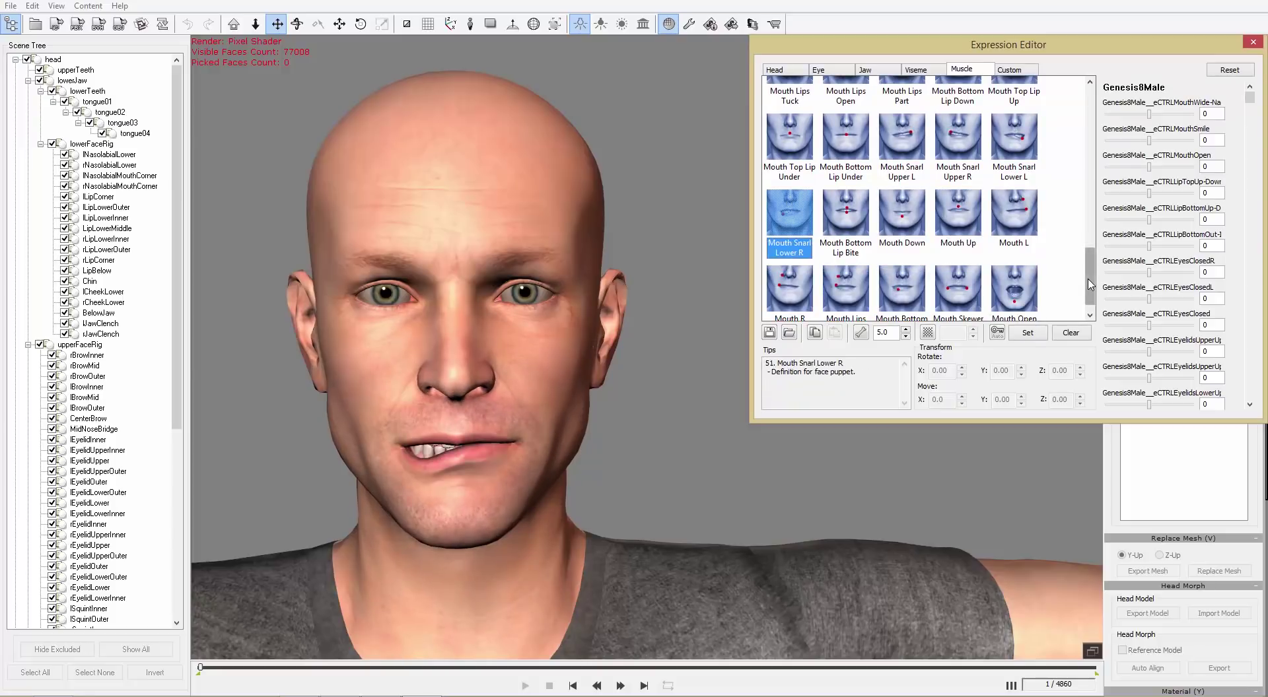
Preview Brow Raise Outer R, check its eCTRLLipBottomOut morph slider and close the Expression Editor.
drag(1090, 283, 1090, 126)
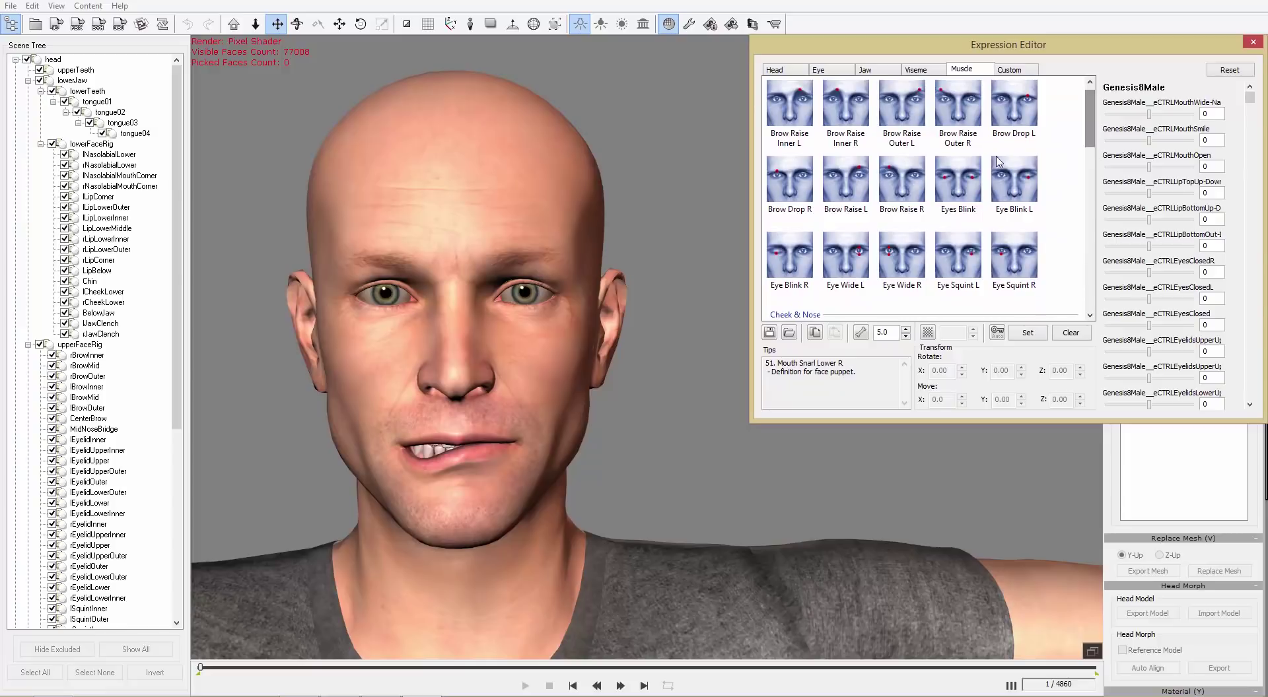
click(952, 119)
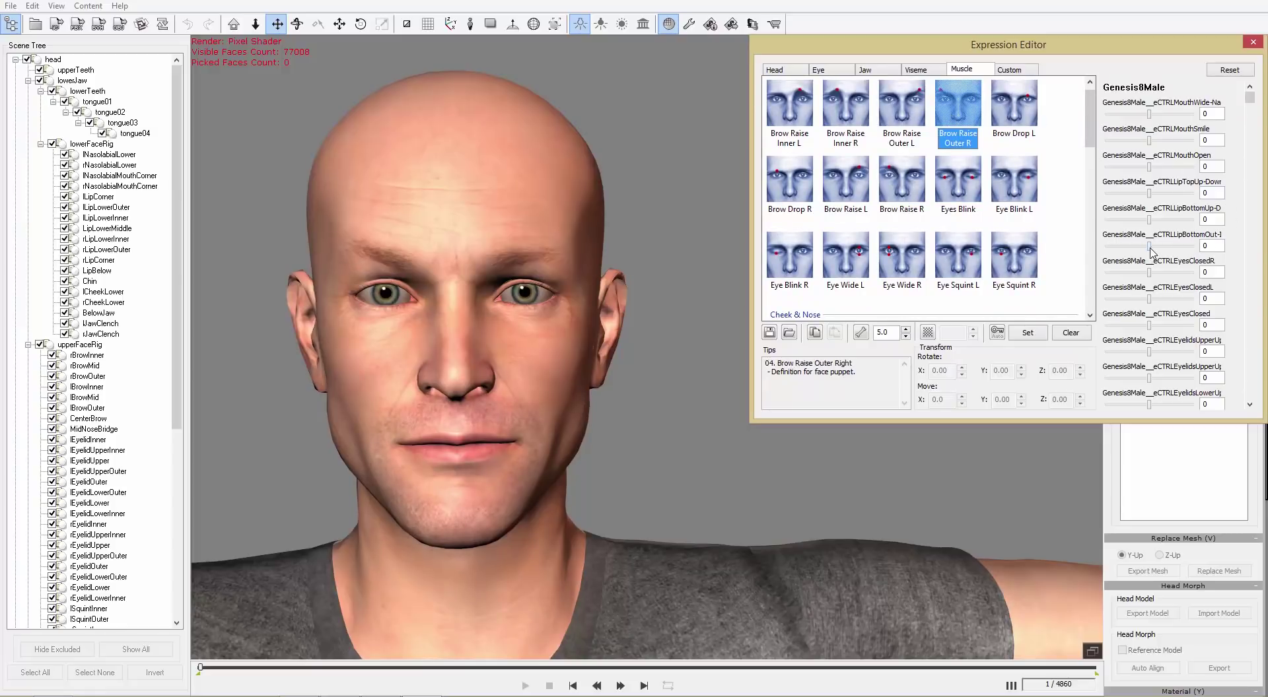
mouse_move(1149, 251)
mouse_down()
mouse_move(1207, 248)
mouse_move(1151, 247)
mouse_up()
click(1201, 245)
click(1253, 44)
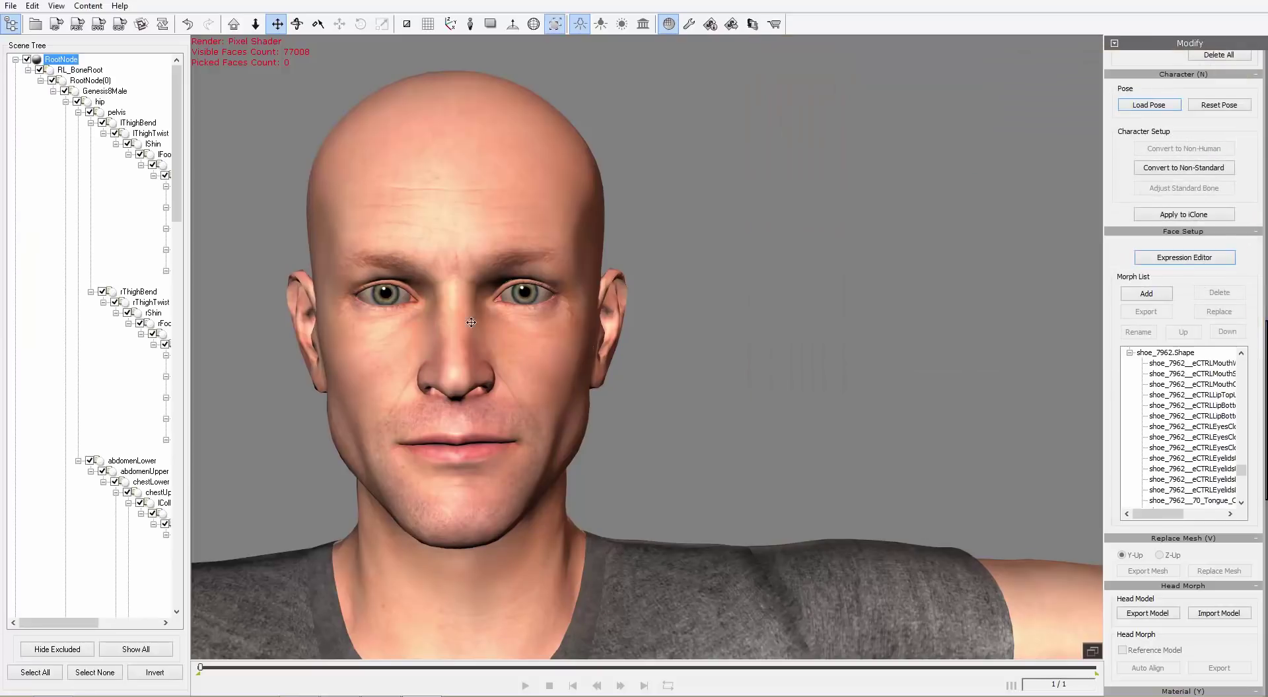
Export the character as iClone 7 content named Edward3 with embedded 2048x2048 textures and no animation, and close 3DXchange.
right_drag(548, 344, 614, 376)
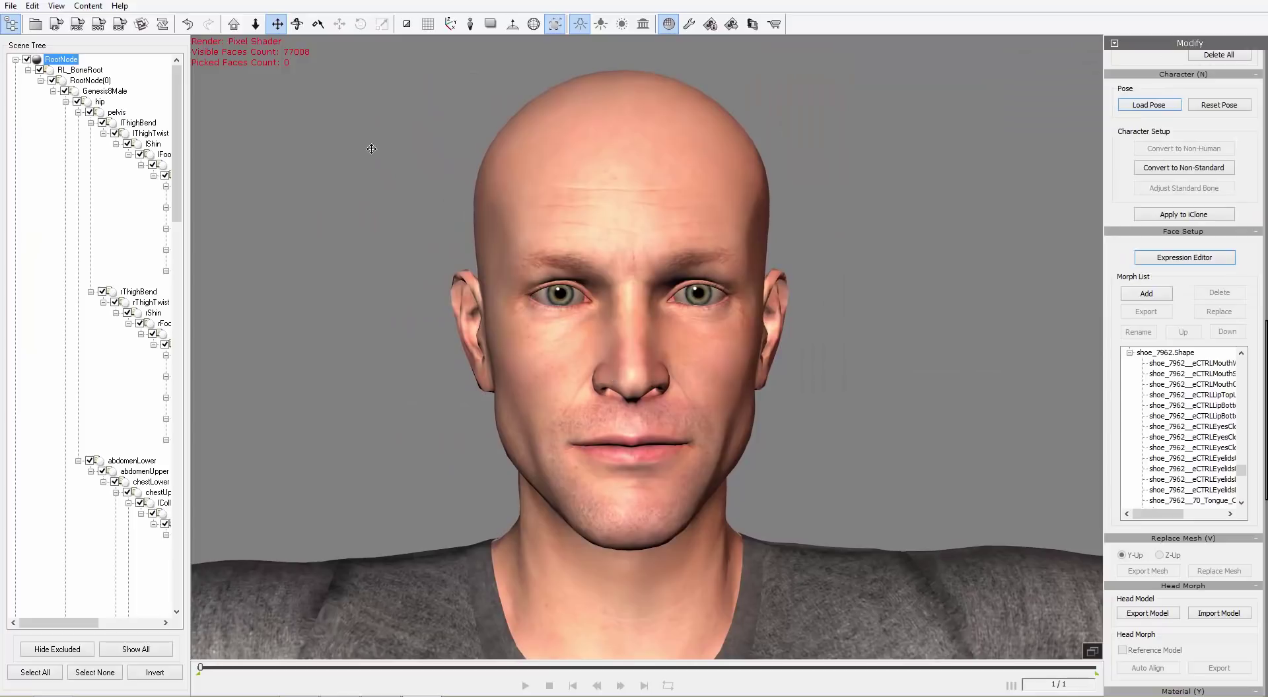
click(56, 27)
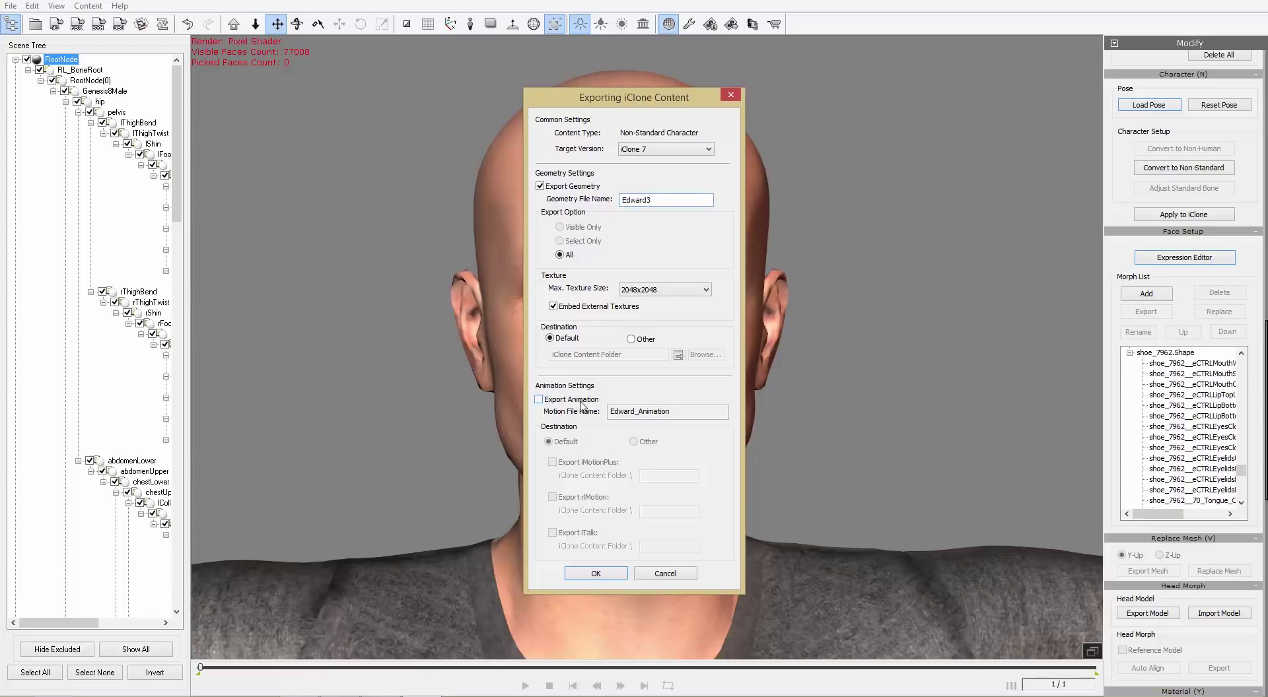
click(595, 573)
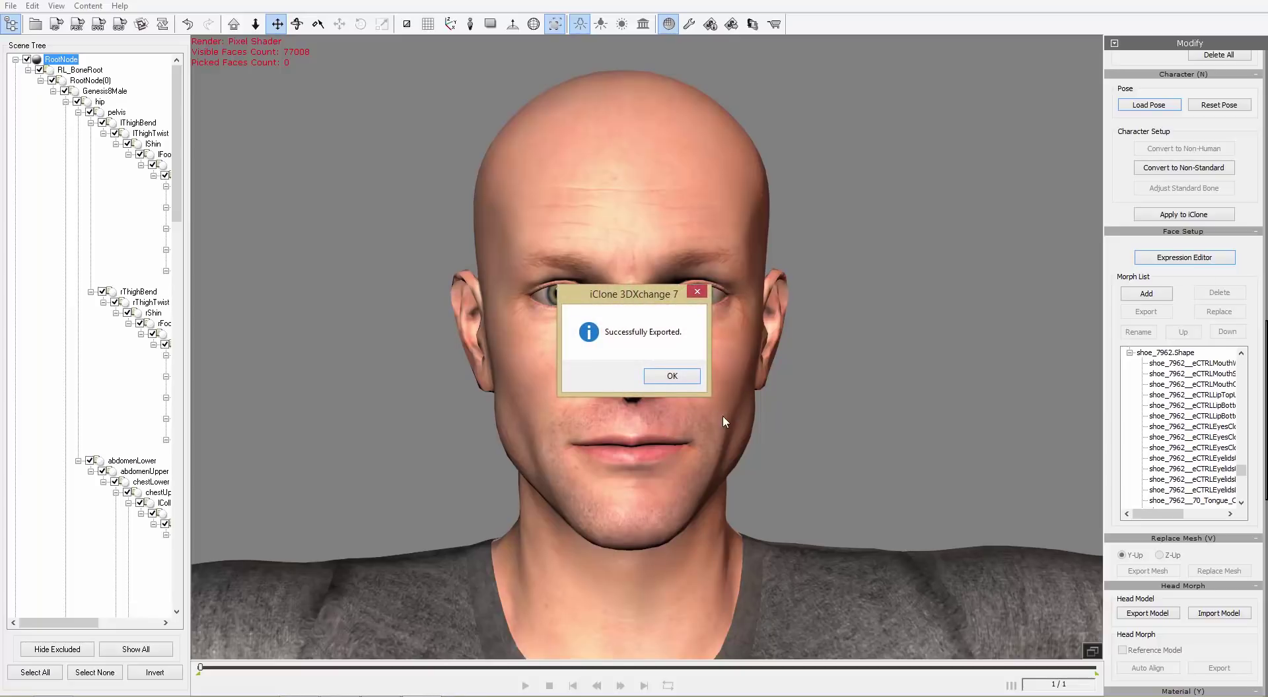
click(693, 380)
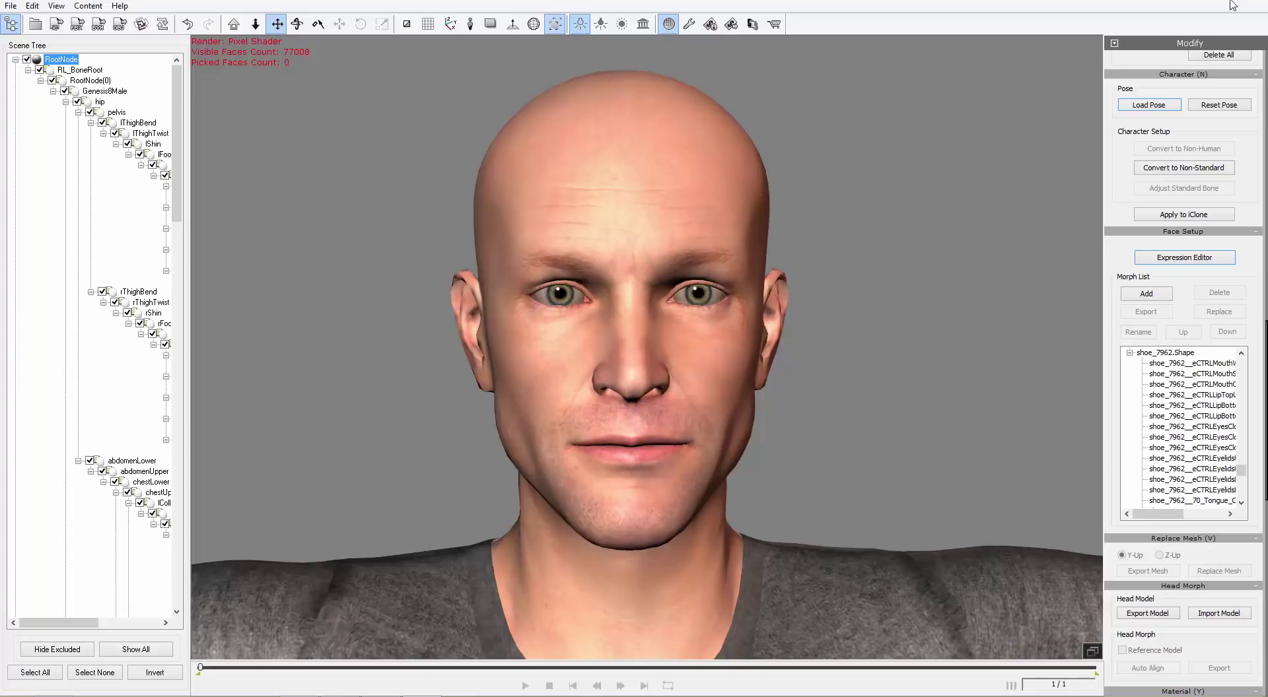
click(672, 377)
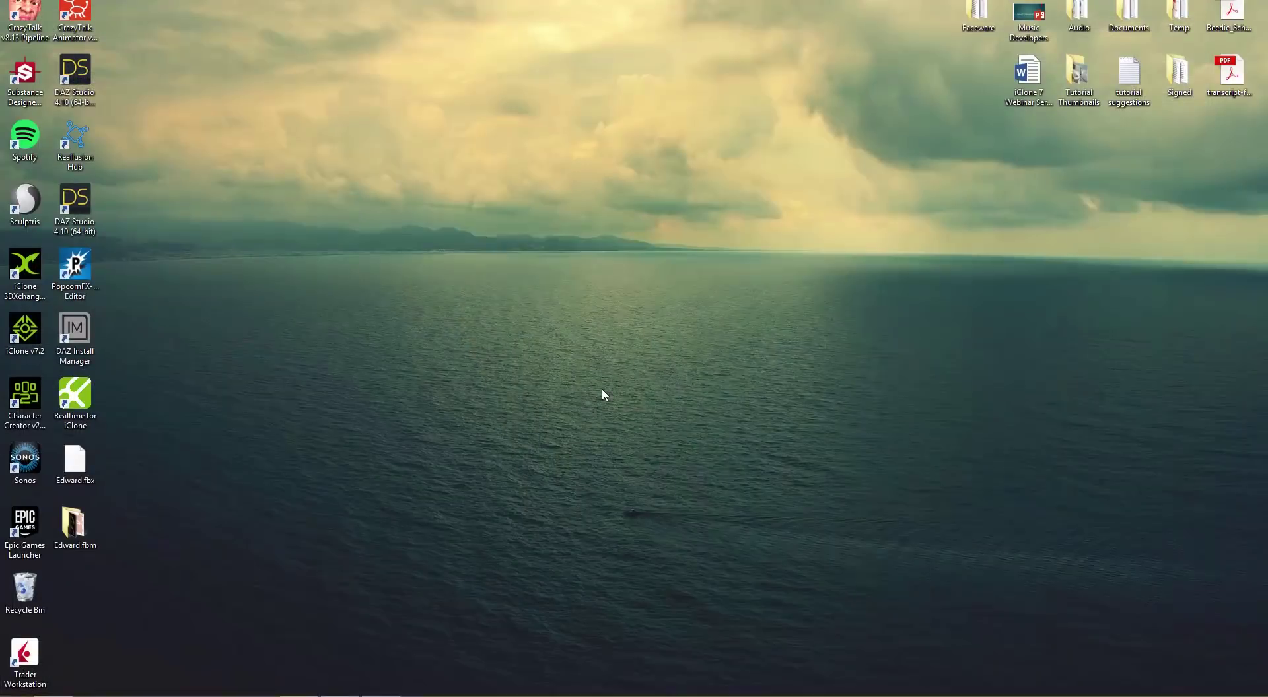
Switch to iClone and load the Edward3 avatar from the custom Character content into the scene.
key(alt+Tab)
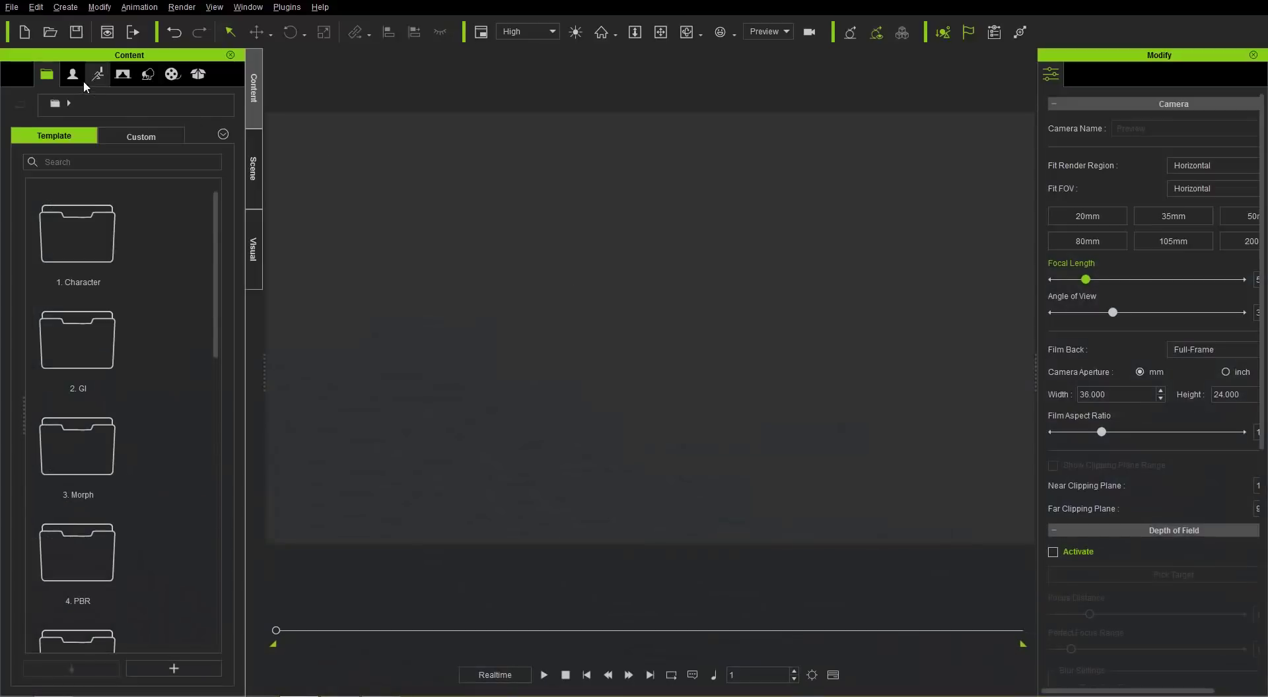
click(81, 79)
click(146, 135)
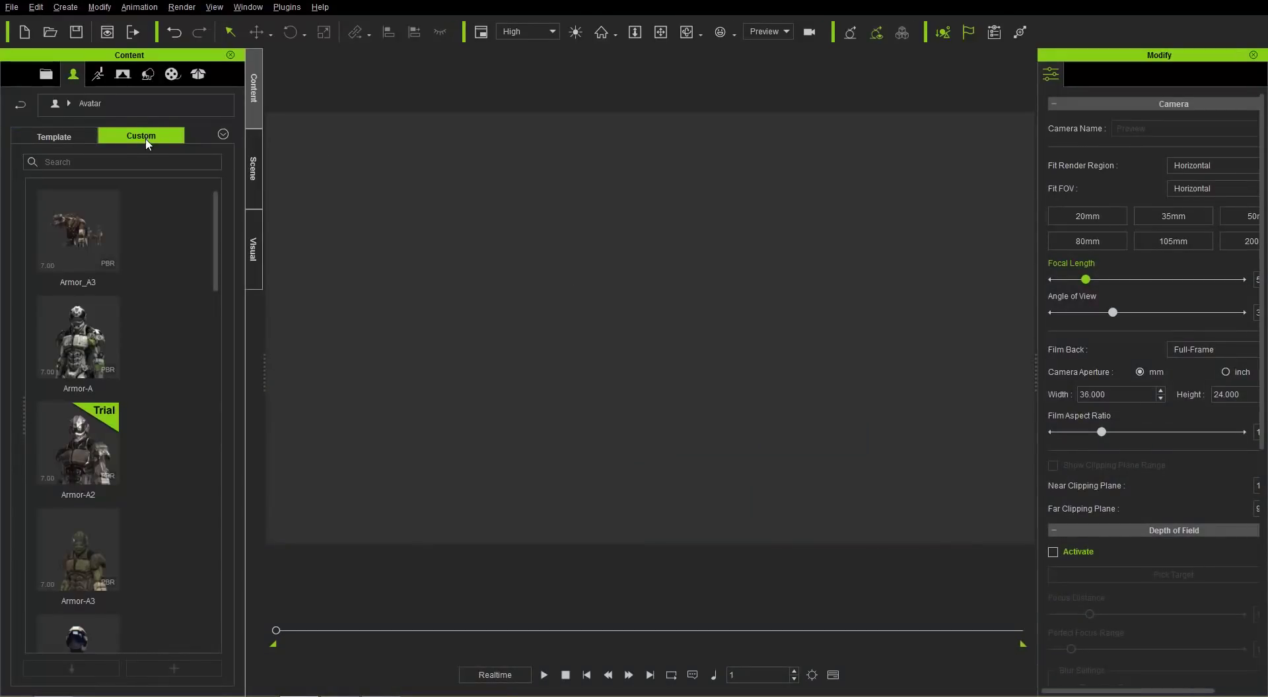
click(54, 105)
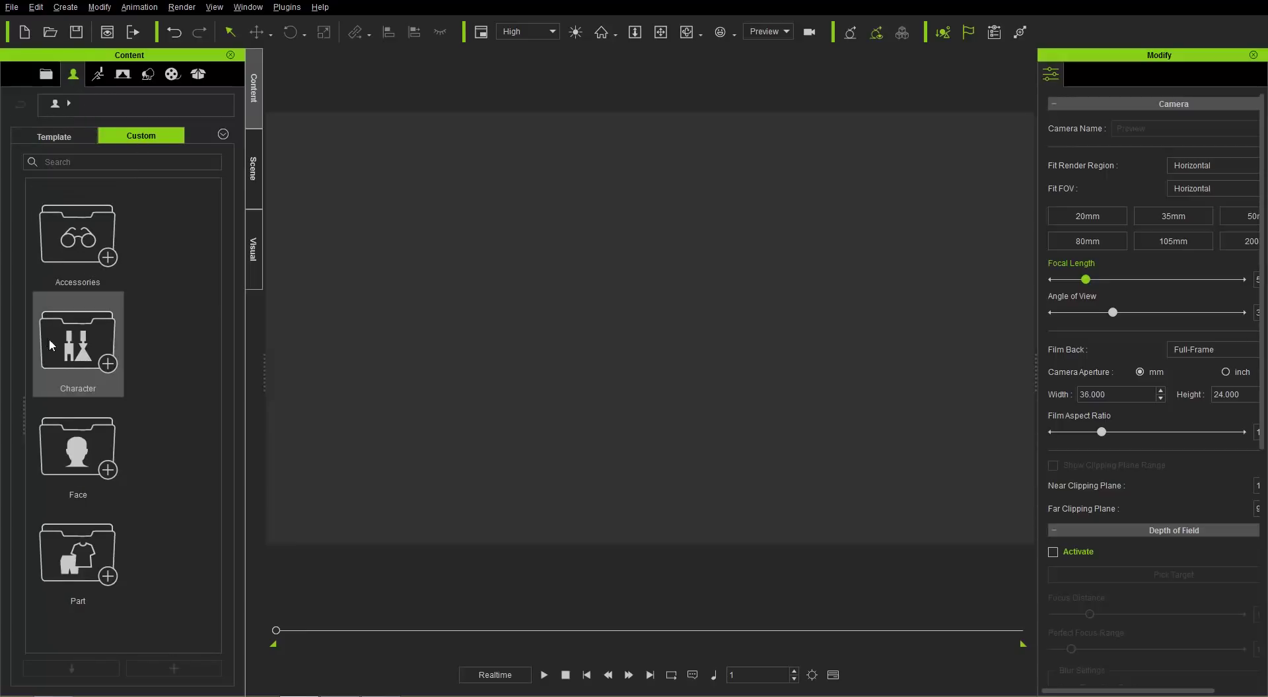
double_click(78, 340)
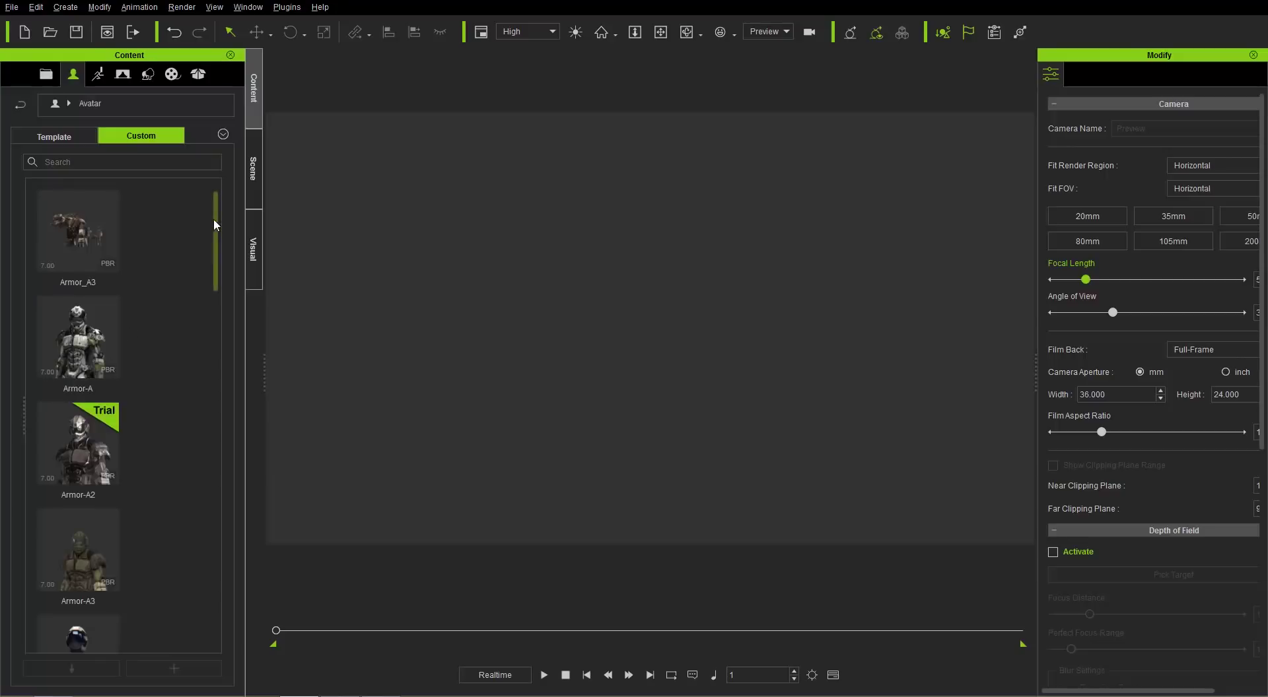
drag(213, 218, 224, 470)
double_click(77, 430)
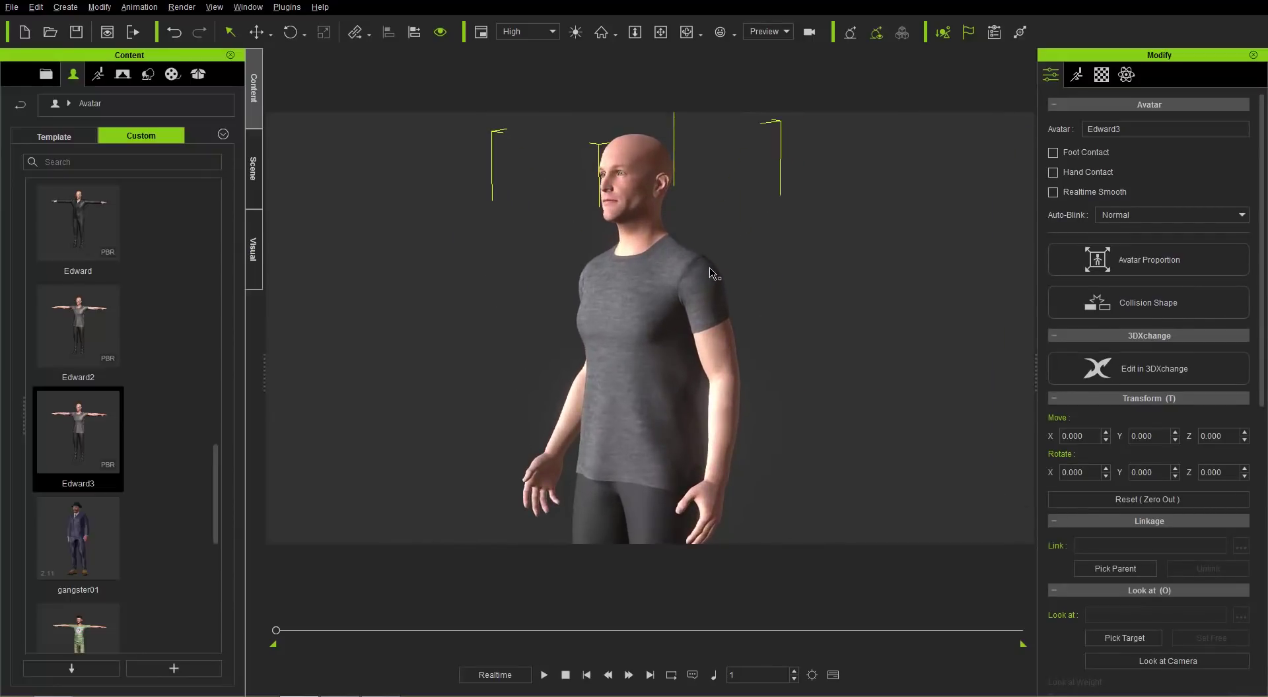
right_drag(711, 272, 791, 310)
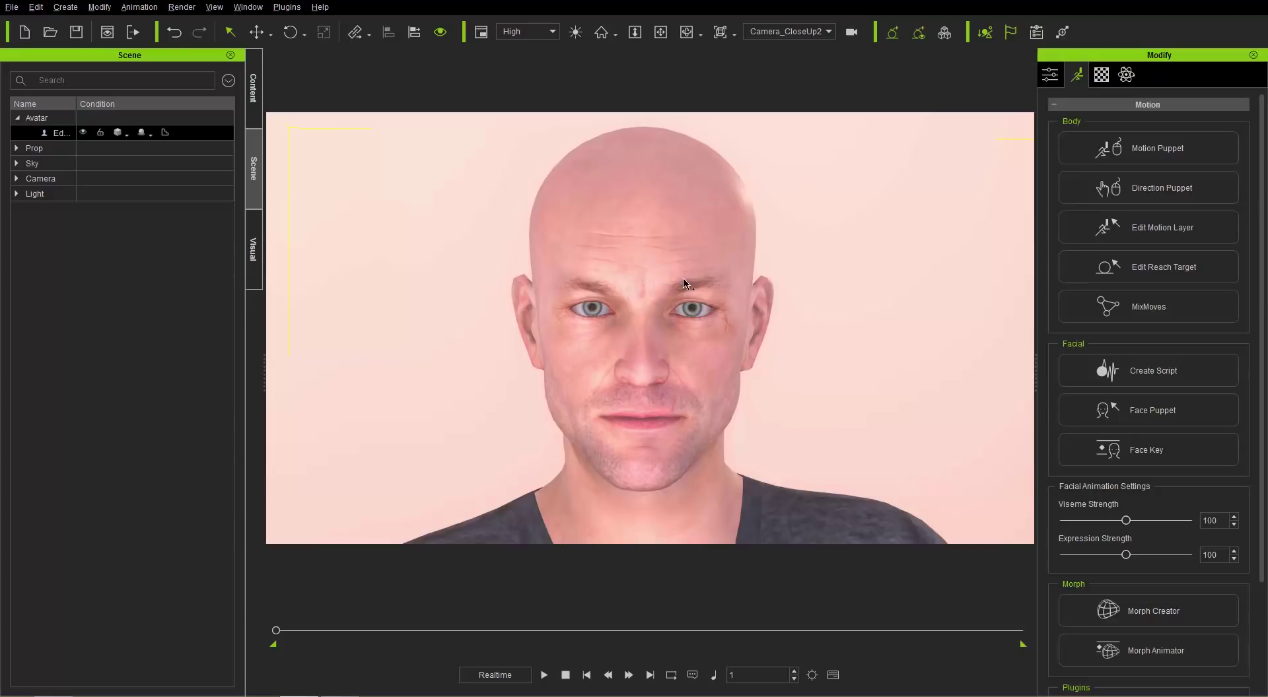
Open Face Puppet for the avatar and start previewing the first Full Face Control preset with the 02_Christian profile.
click(1054, 77)
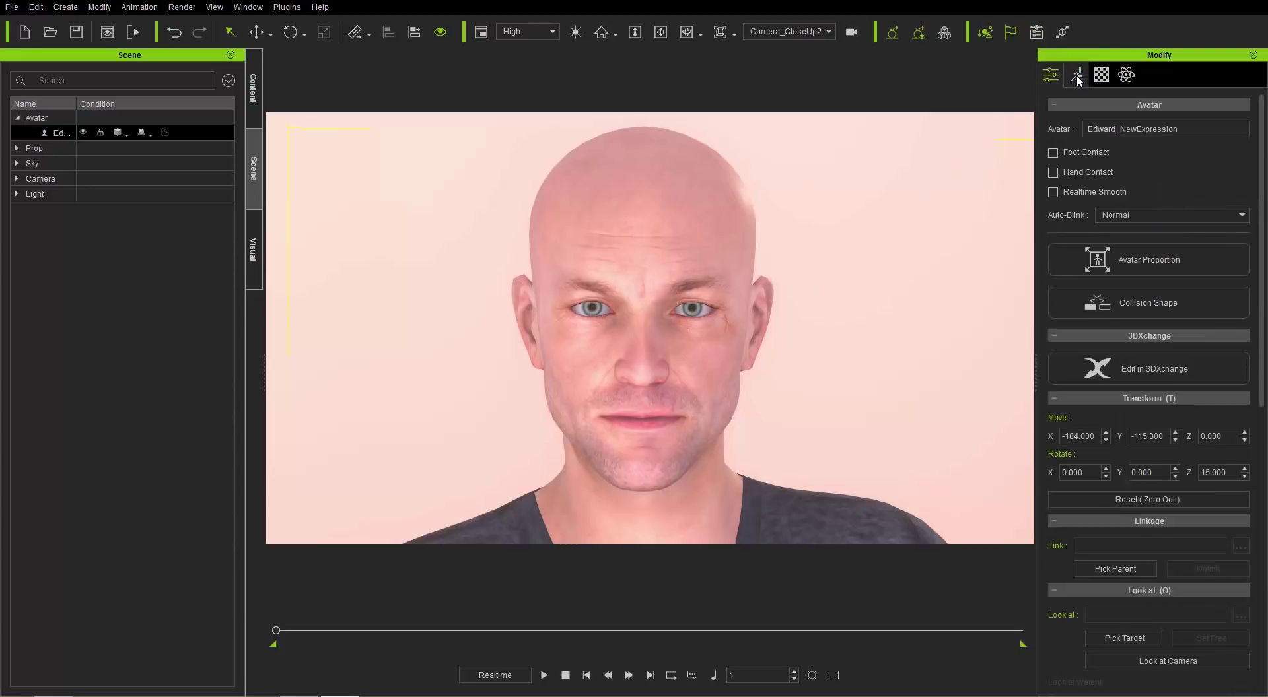
click(1076, 76)
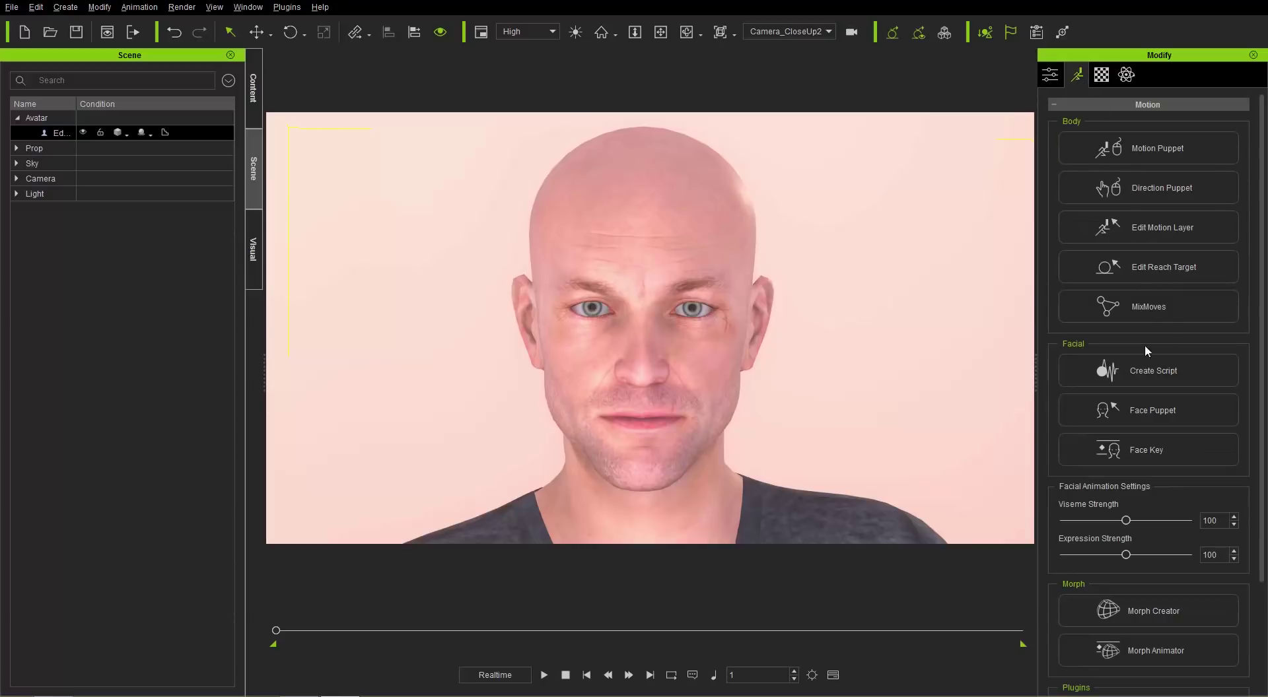
click(1162, 412)
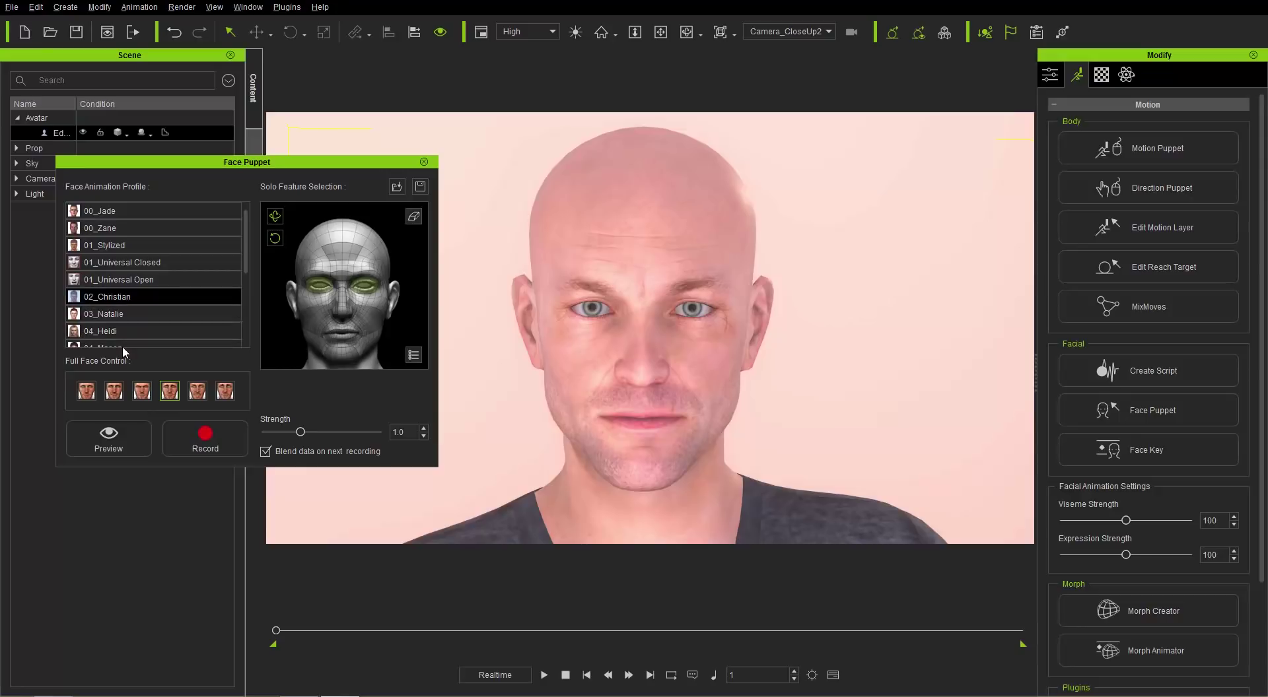
click(87, 394)
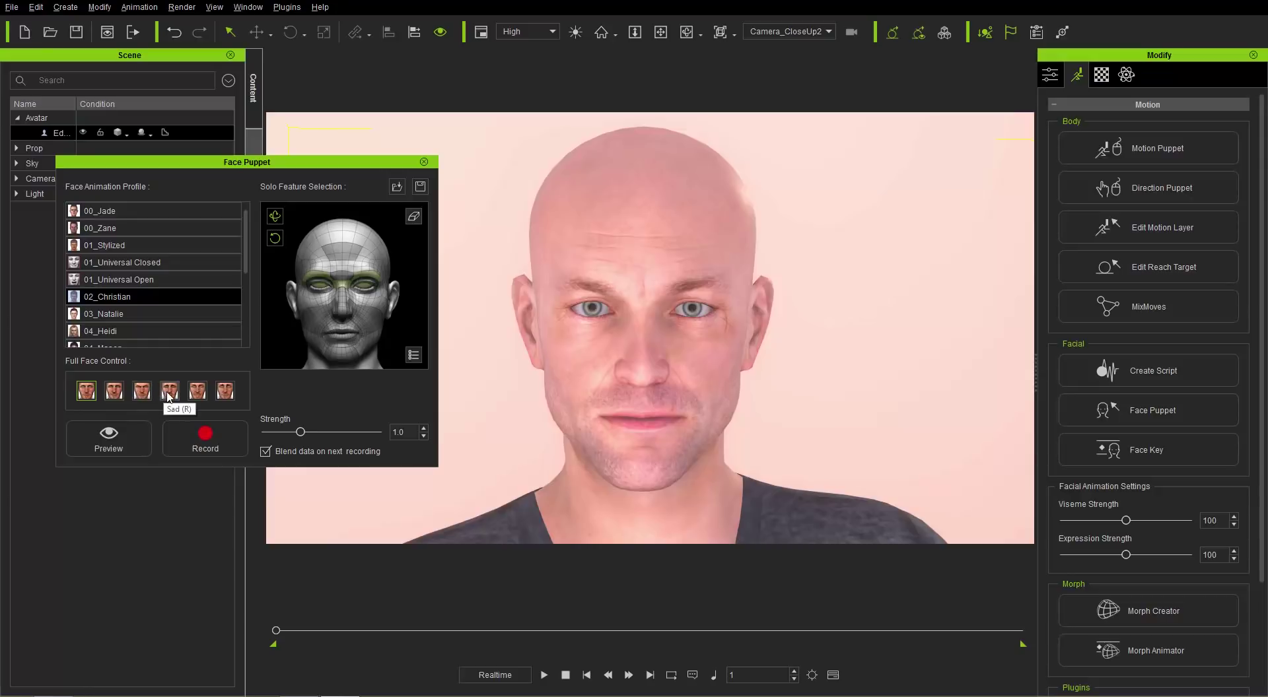
click(109, 438)
key(space)
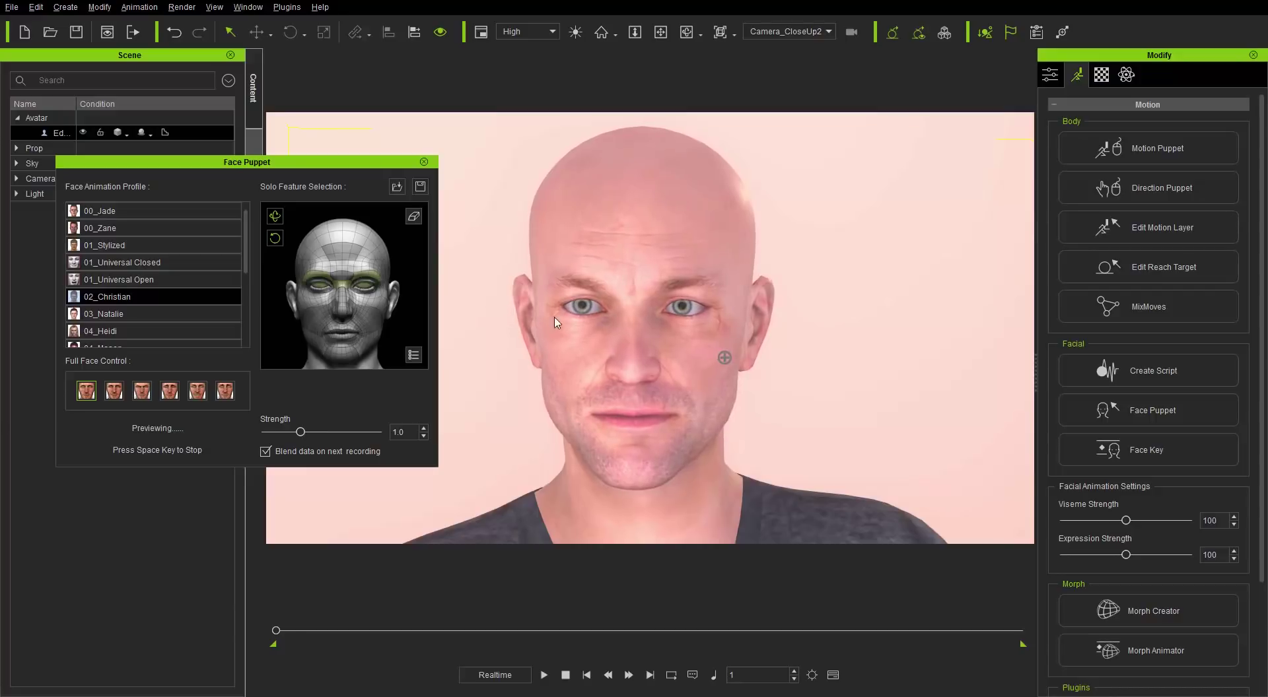
Preview the second through sixth Full Face Control presets on the avatar's face and end the preview.
key(2)
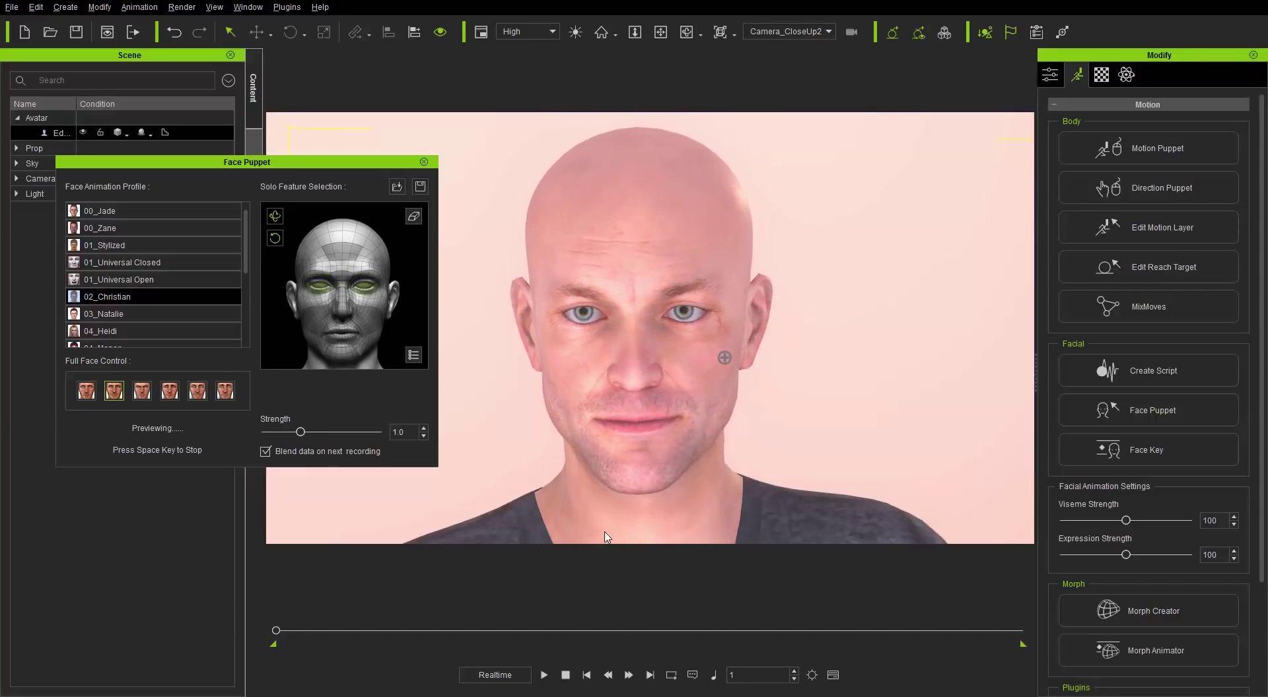
key(3)
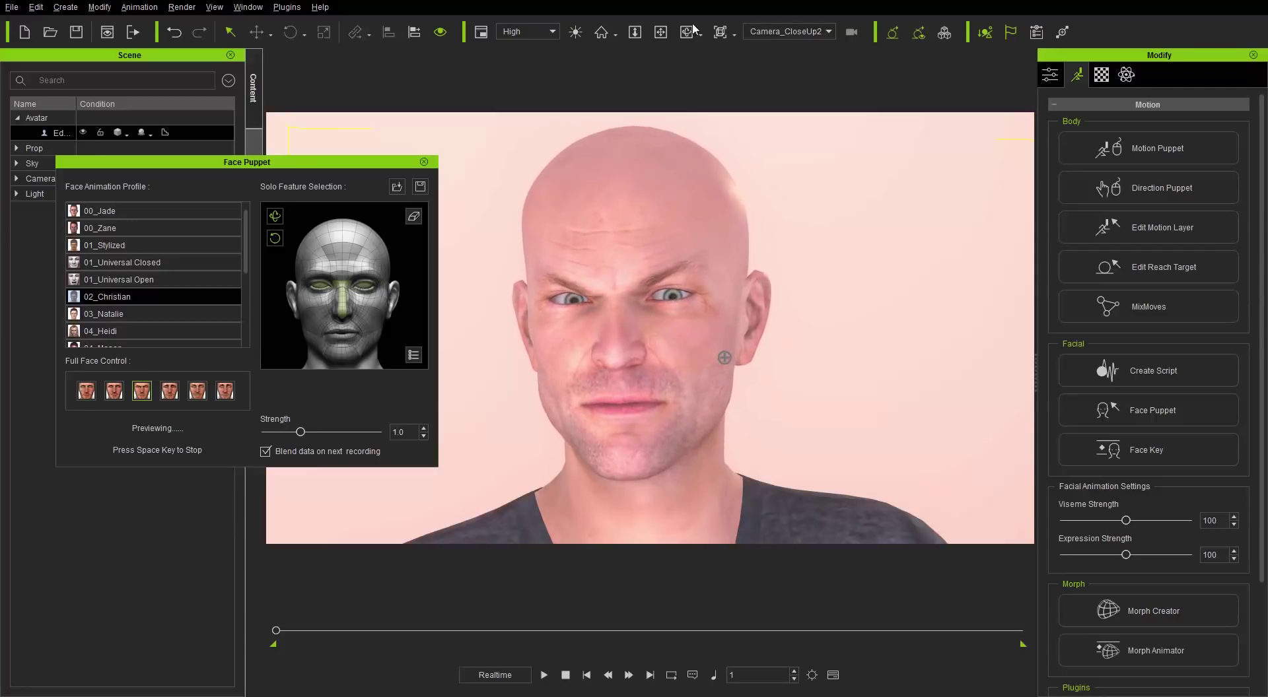
key(4)
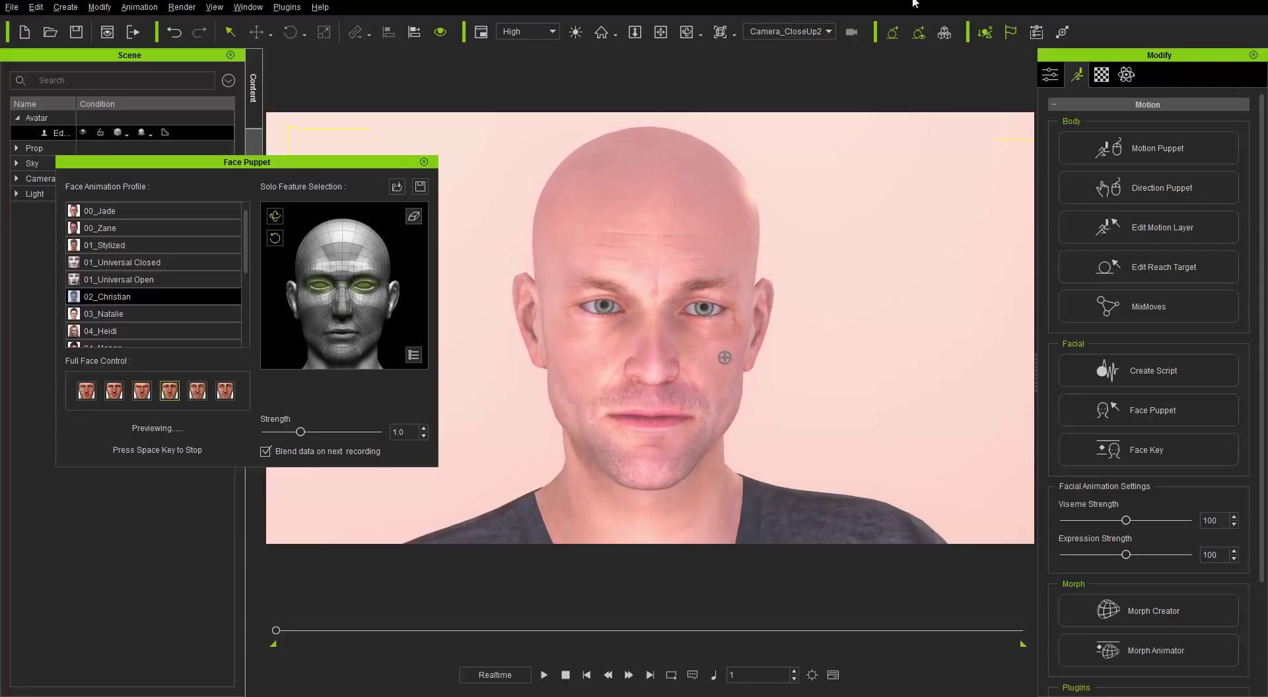
key(5)
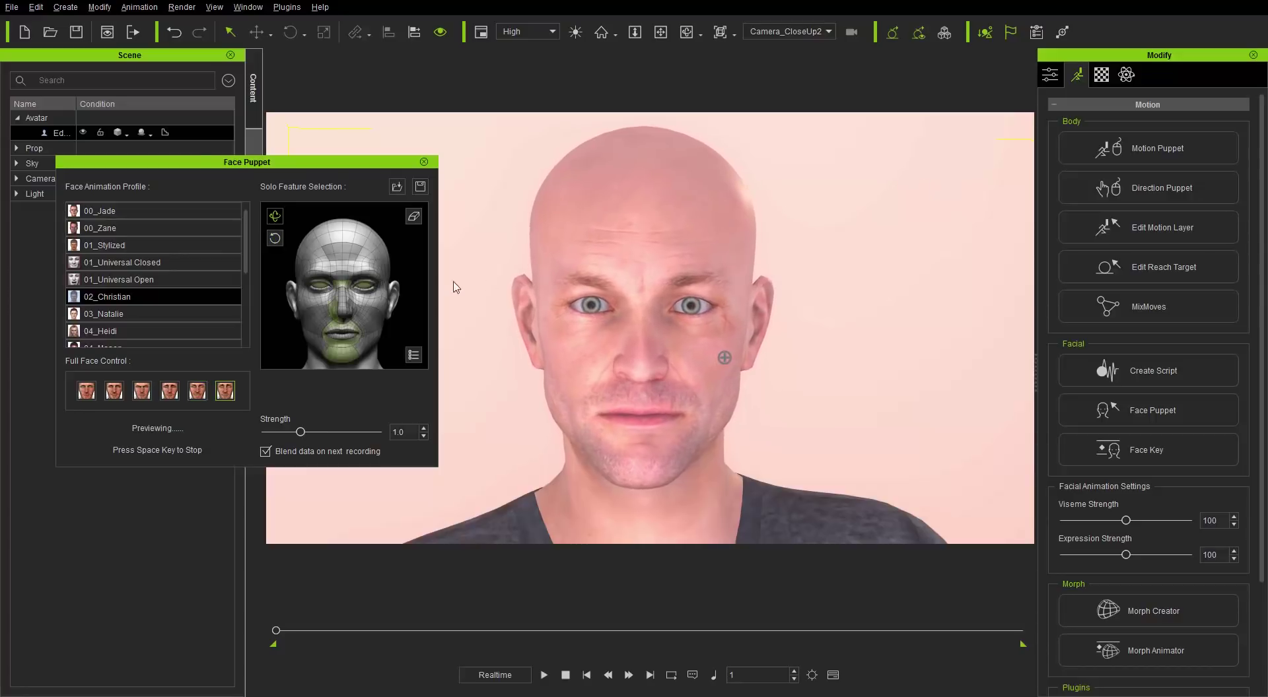
key(6)
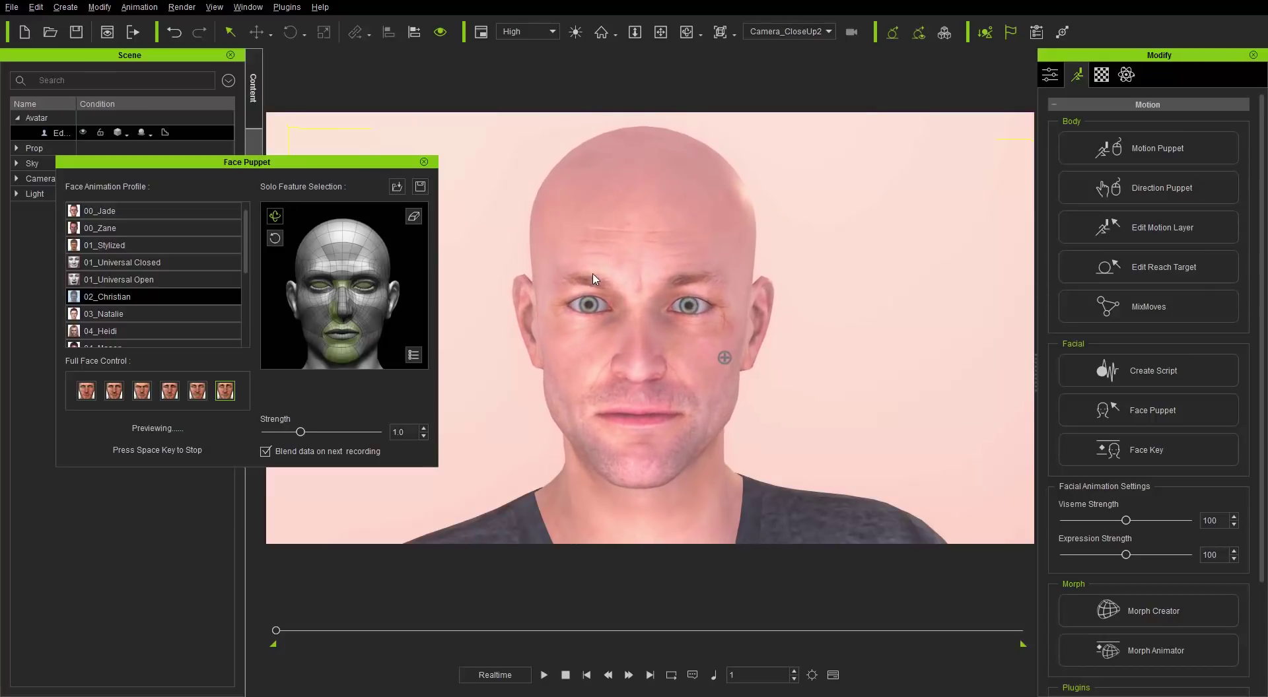
key(space)
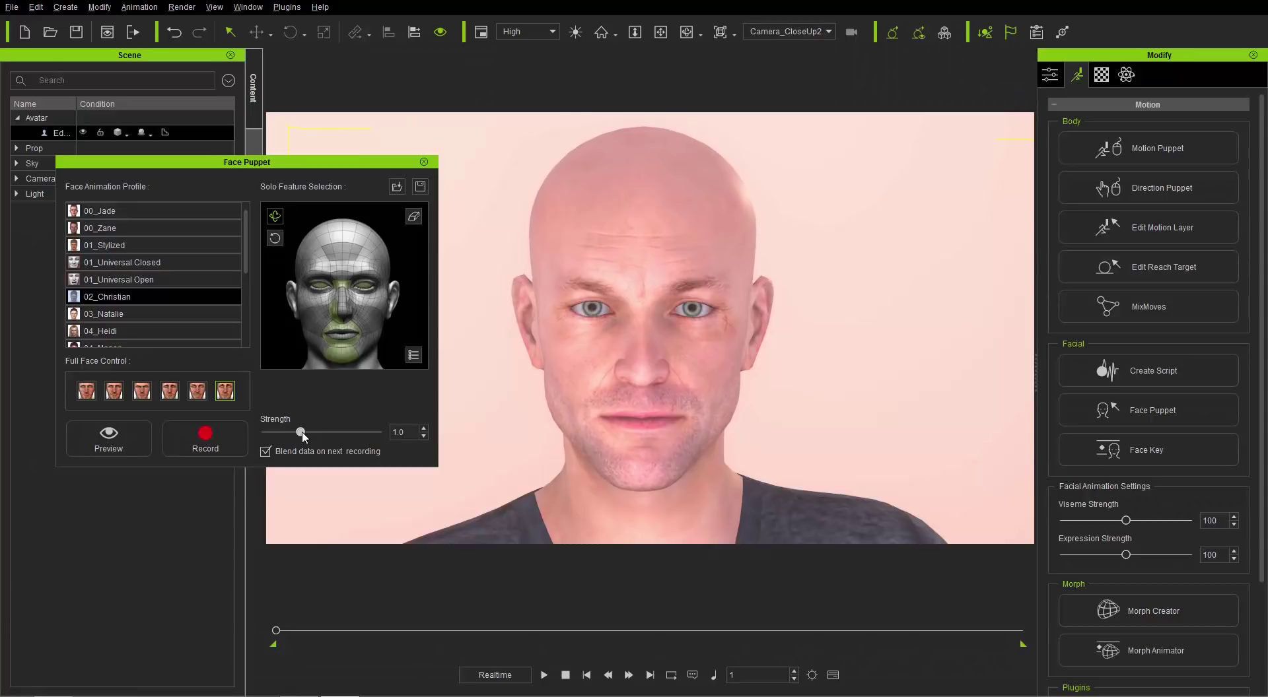
Lower the Face Puppet strength to 0.5 and preview the fifth Full Face Control preset.
drag(302, 433, 288, 437)
click(201, 394)
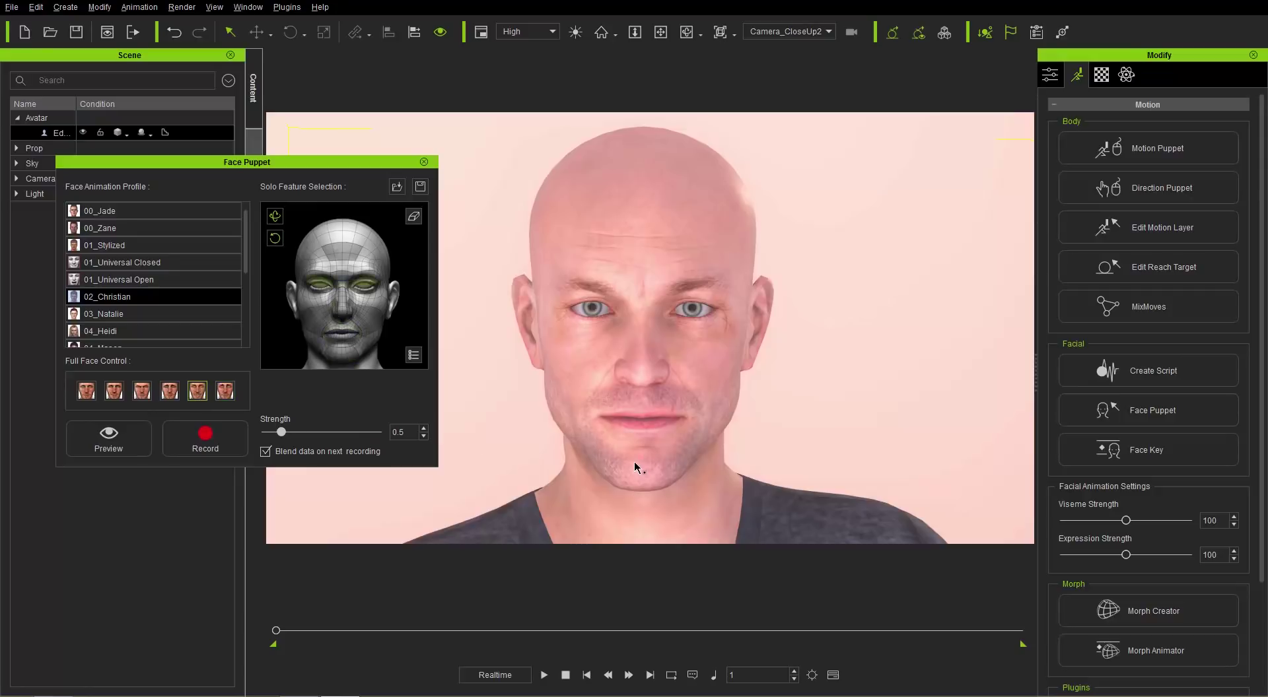
key(space)
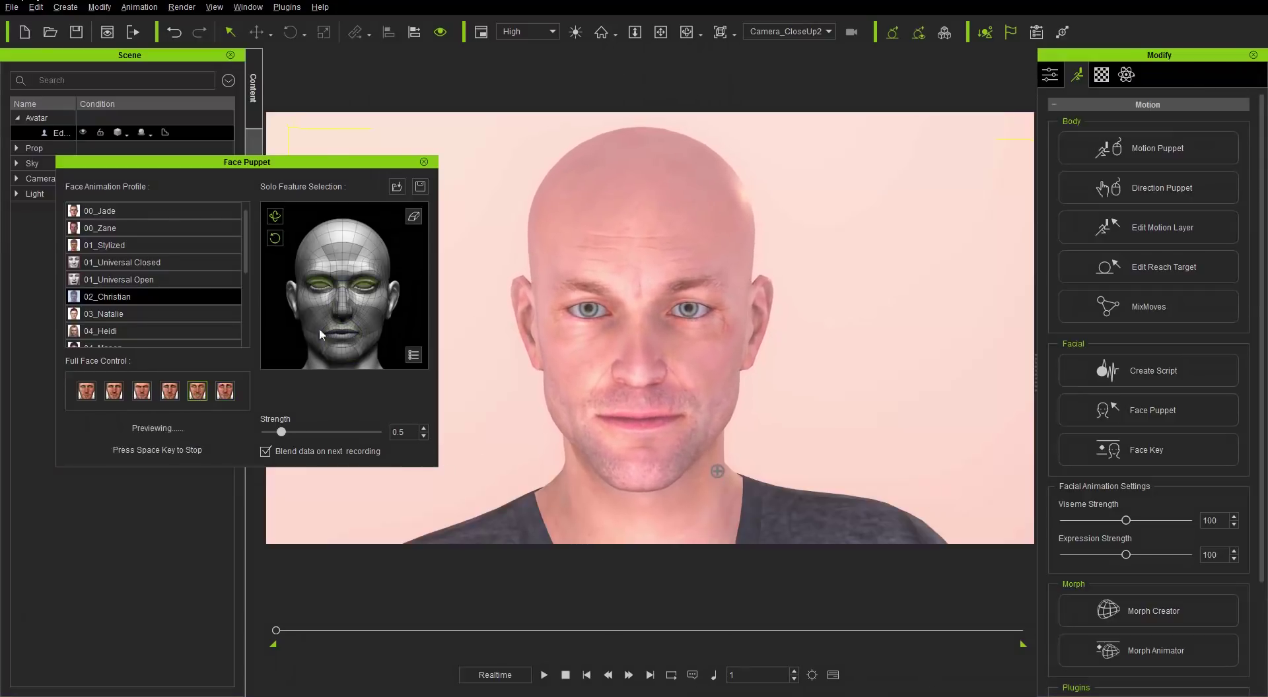
key(space)
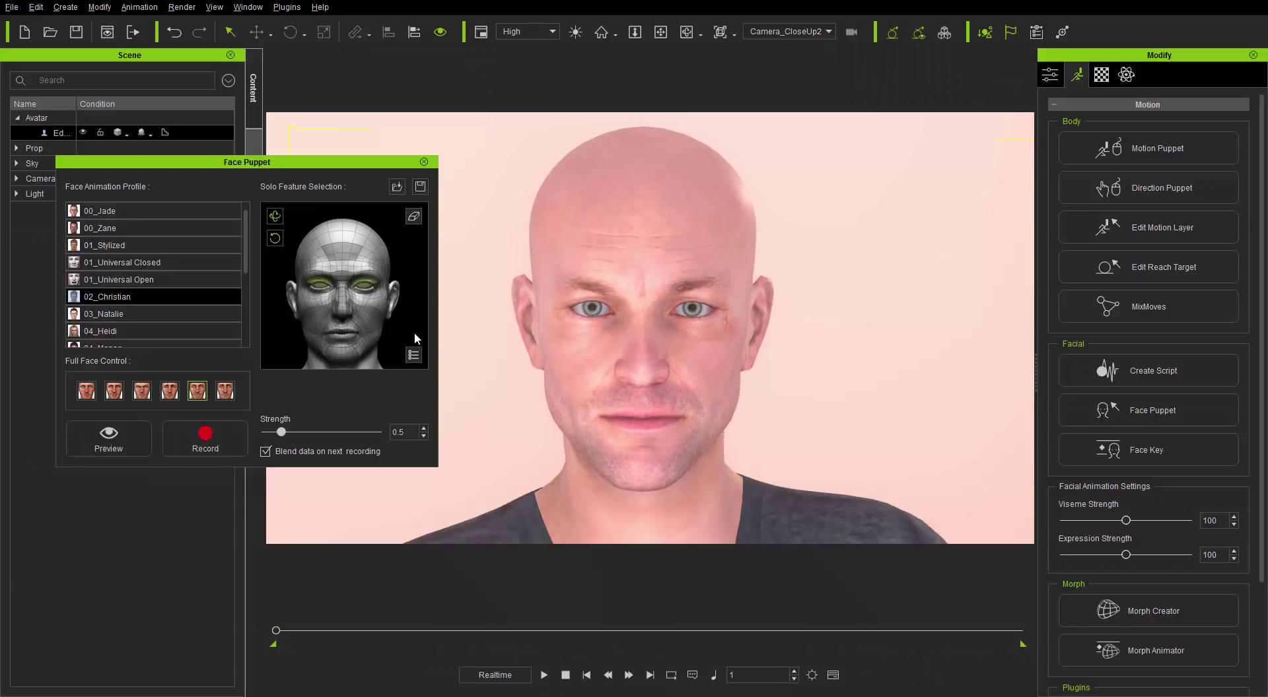
Clear the selected facial features and preview only the eyebrows at a strength of 1.0.
click(415, 218)
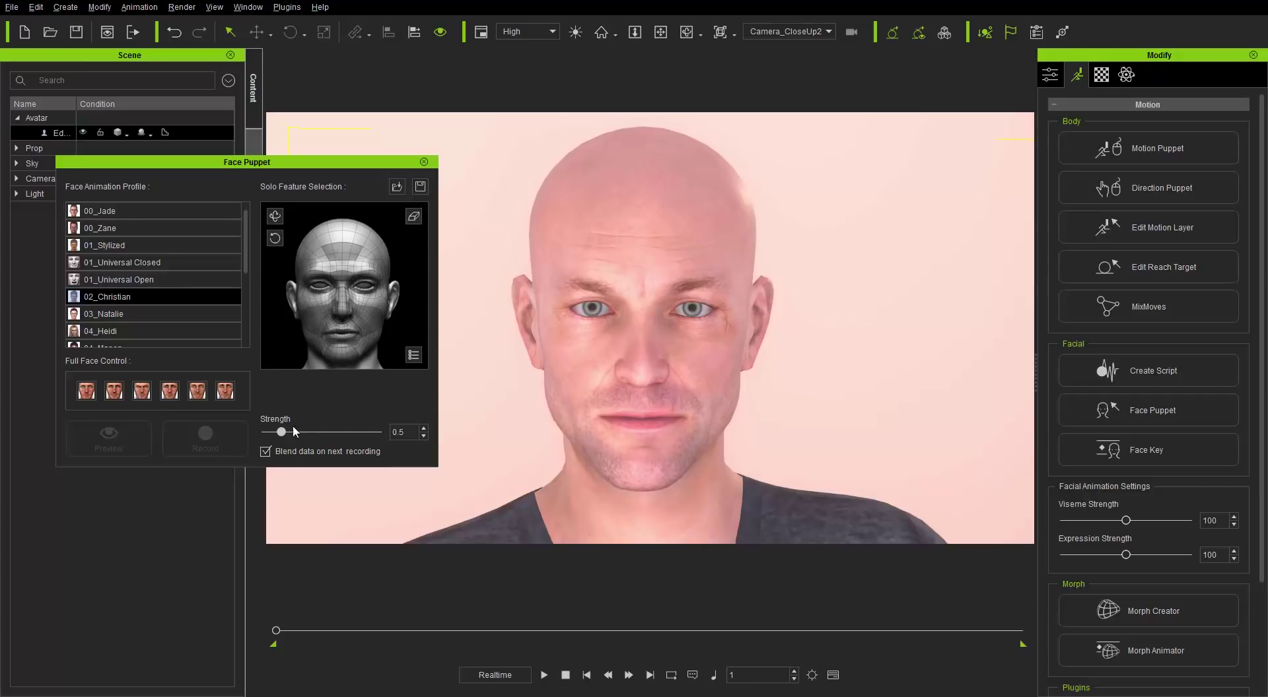
drag(289, 434, 301, 434)
click(339, 271)
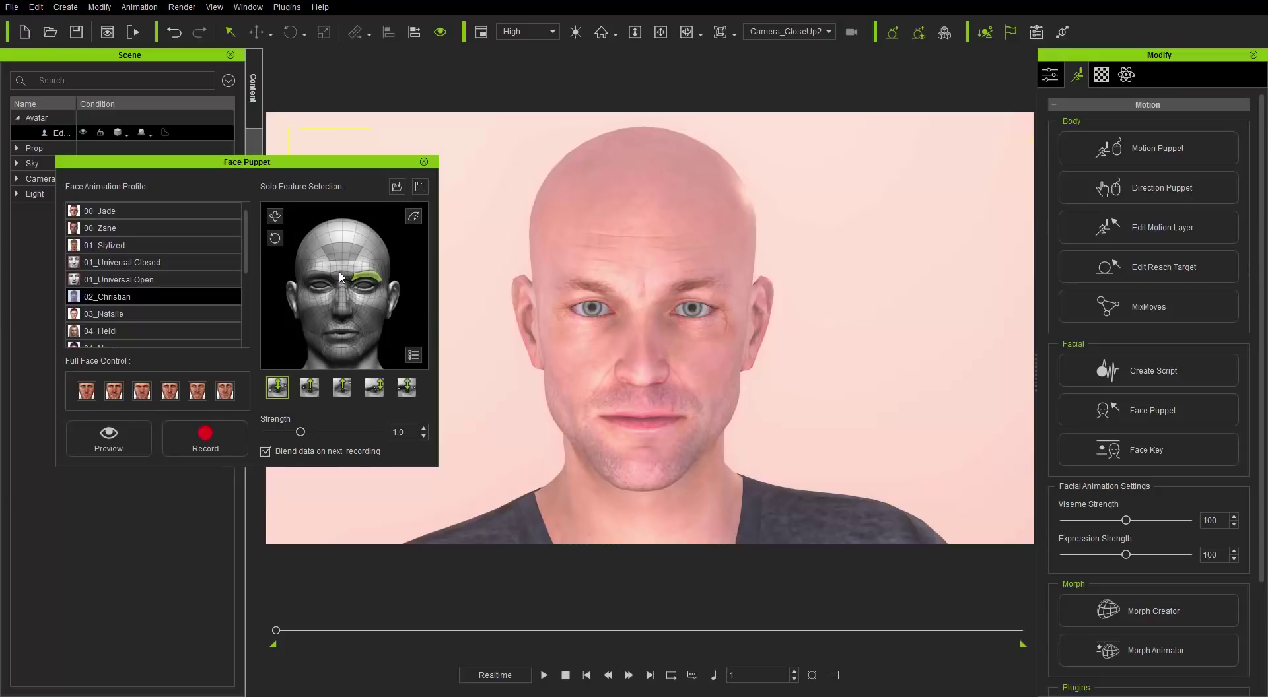
click(341, 272)
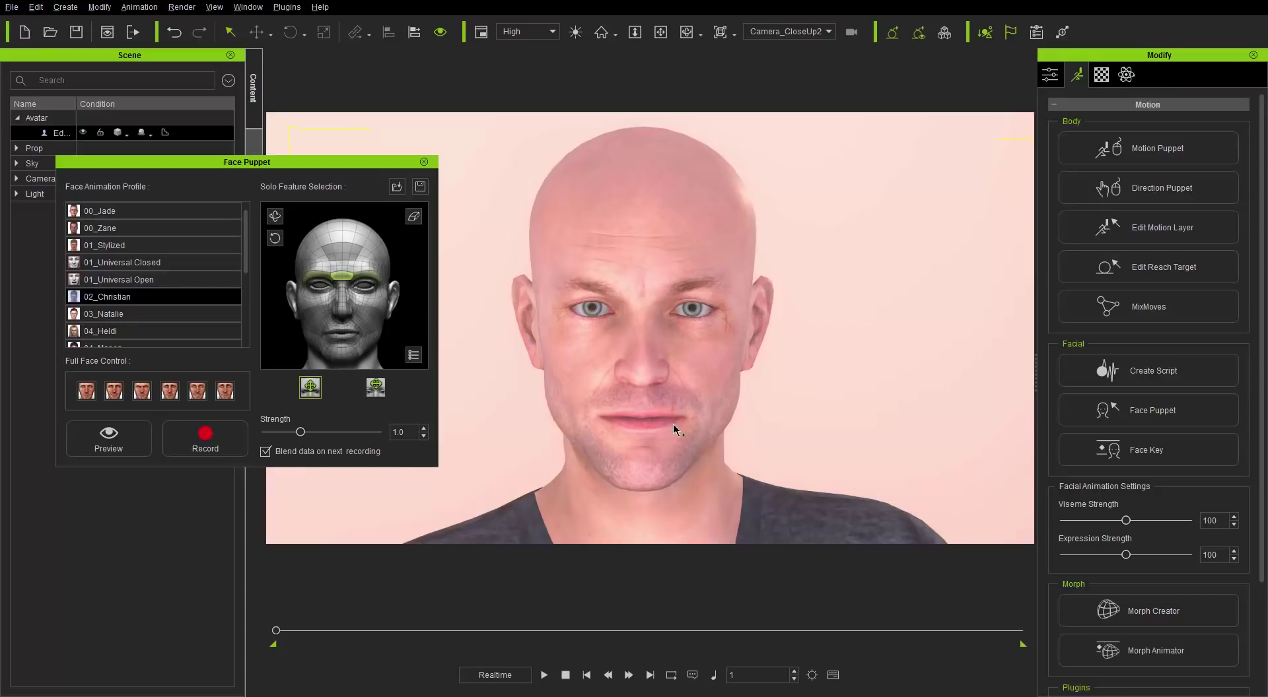
key(space)
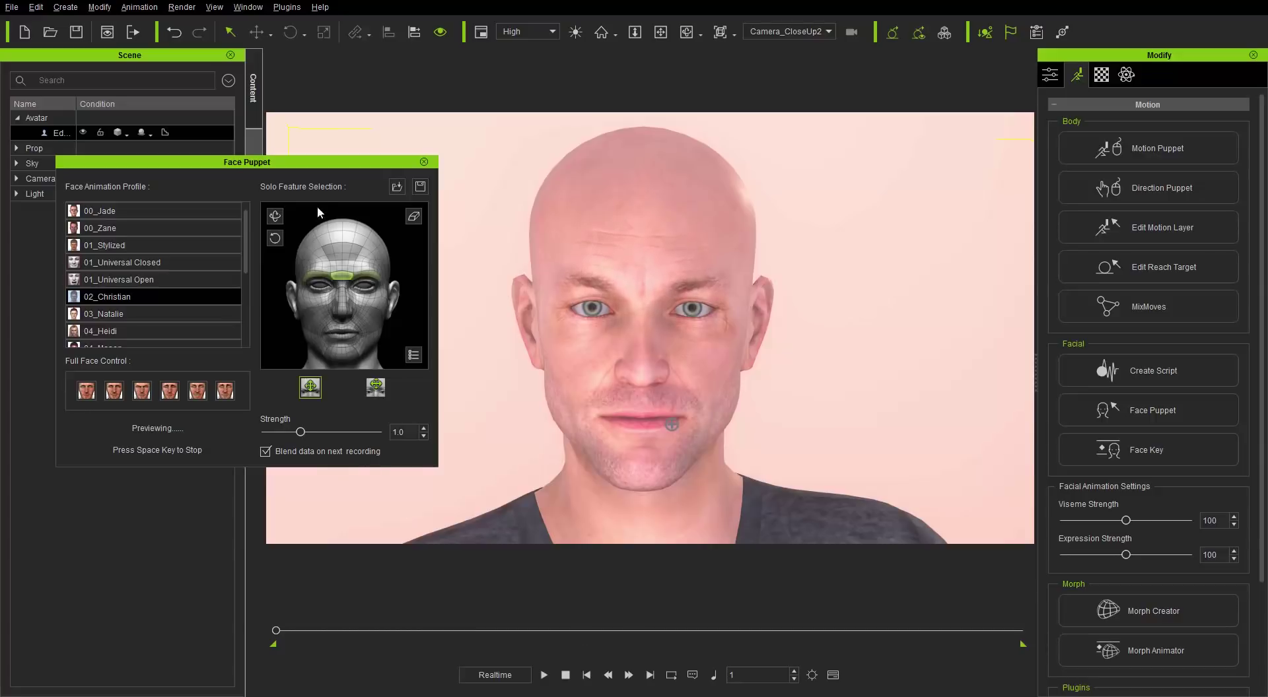
key(space)
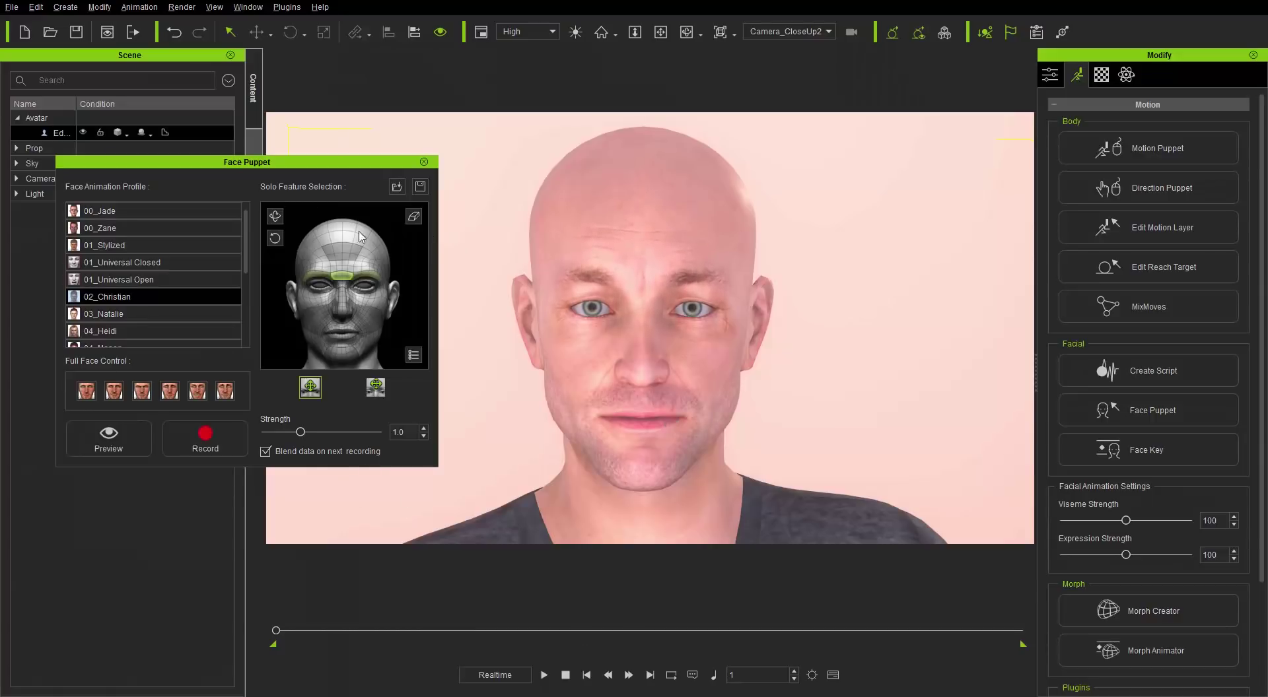
Add the lips, both eyelids and both eyeballs to the solo feature selection and preview their combined movement.
click(349, 335)
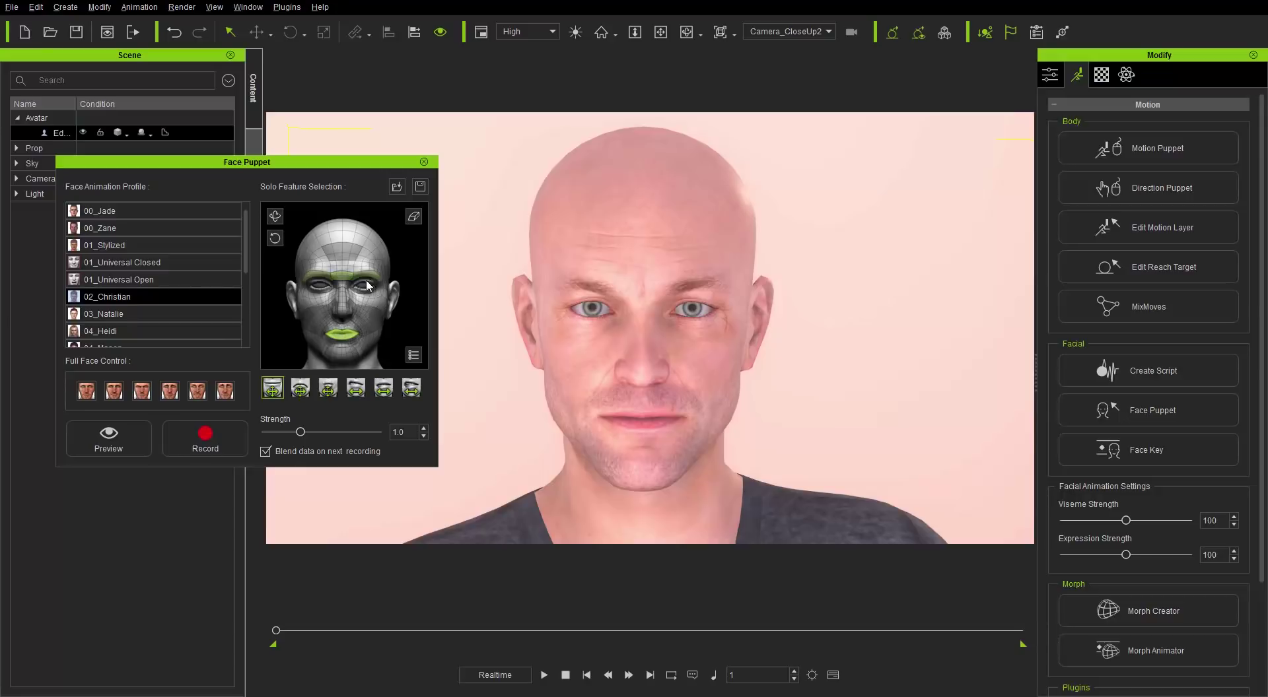
click(322, 285)
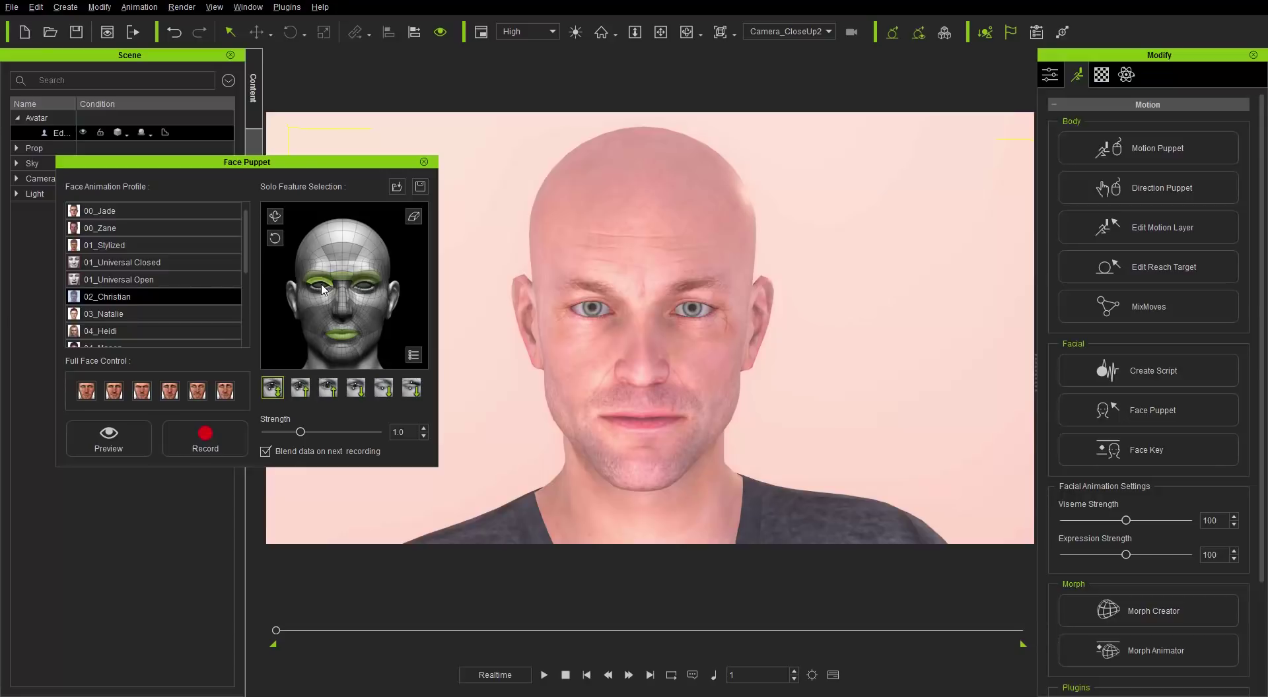
click(367, 293)
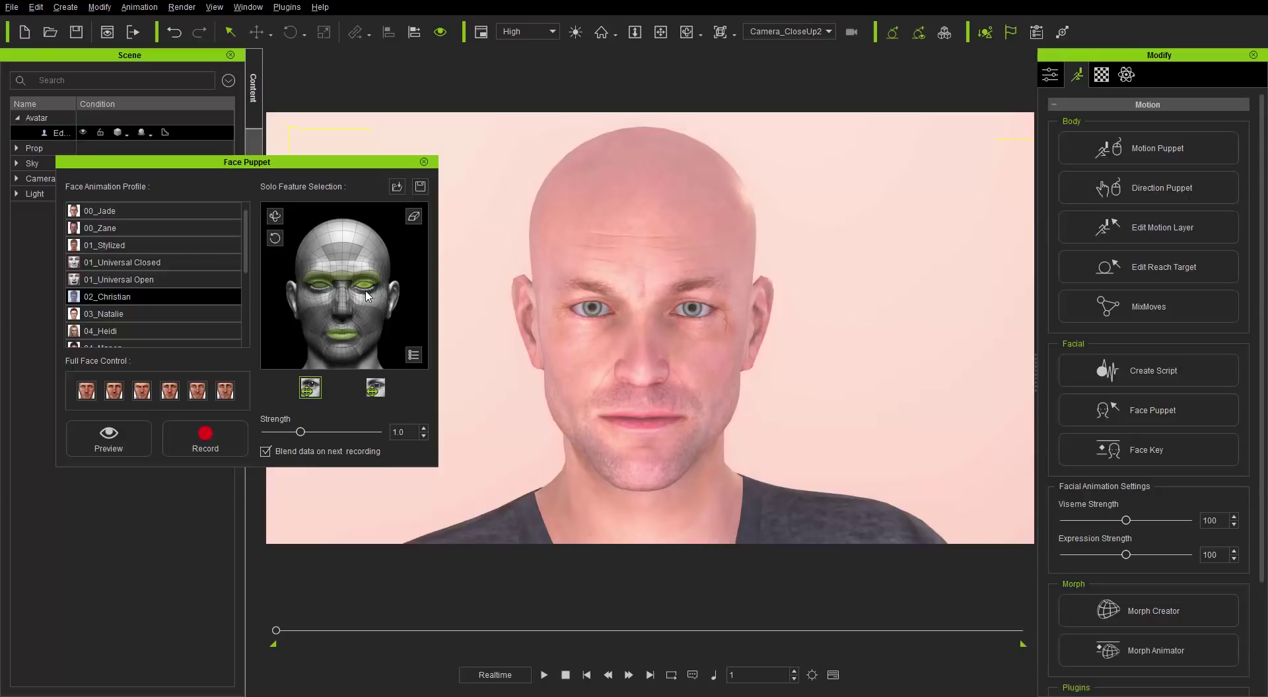
click(318, 298)
click(323, 295)
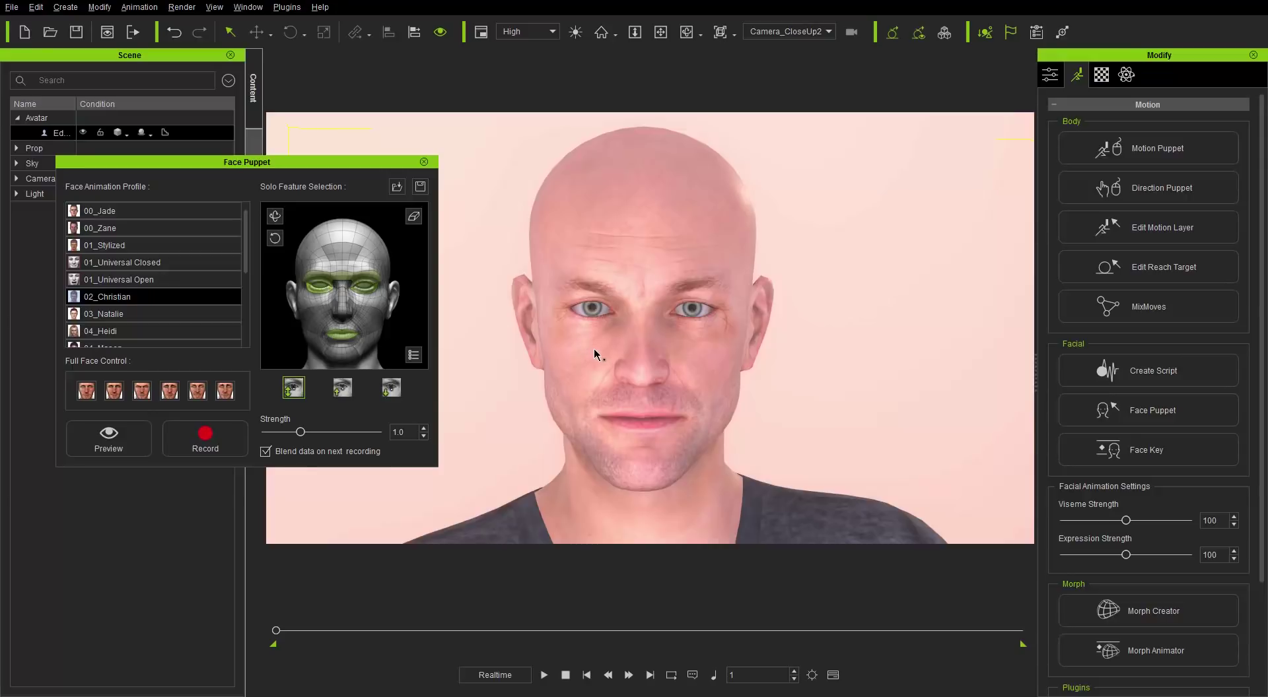
key(space)
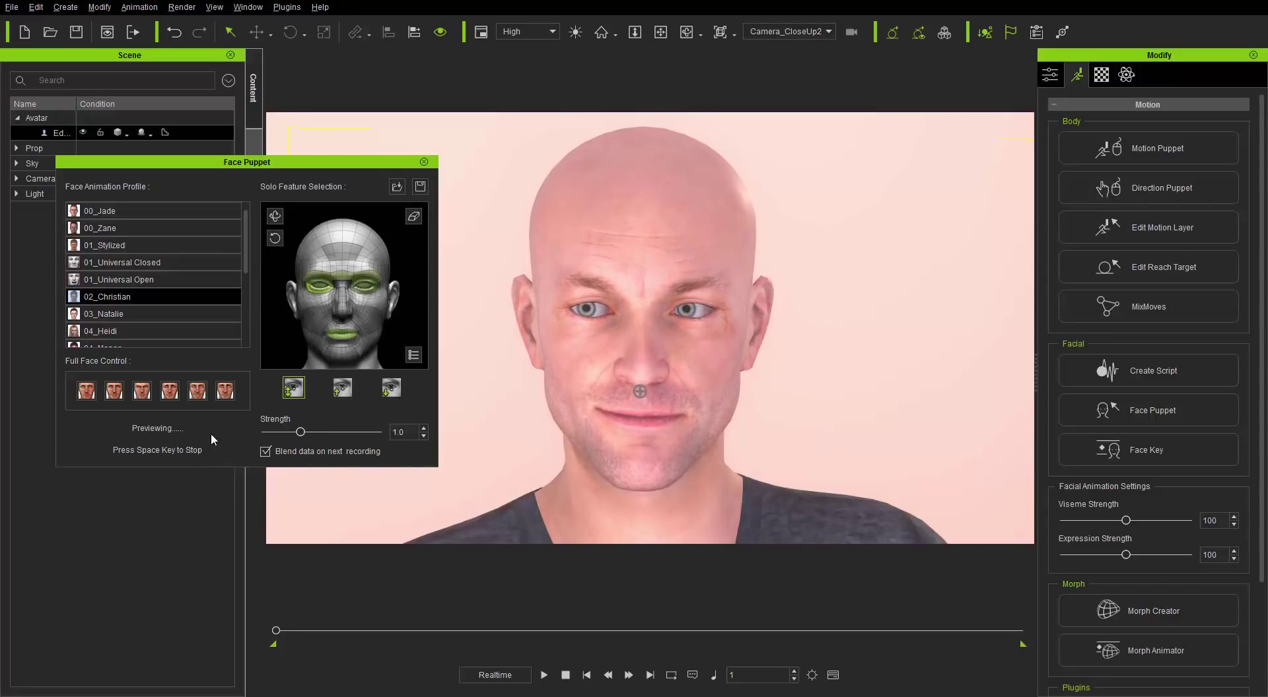
key(space)
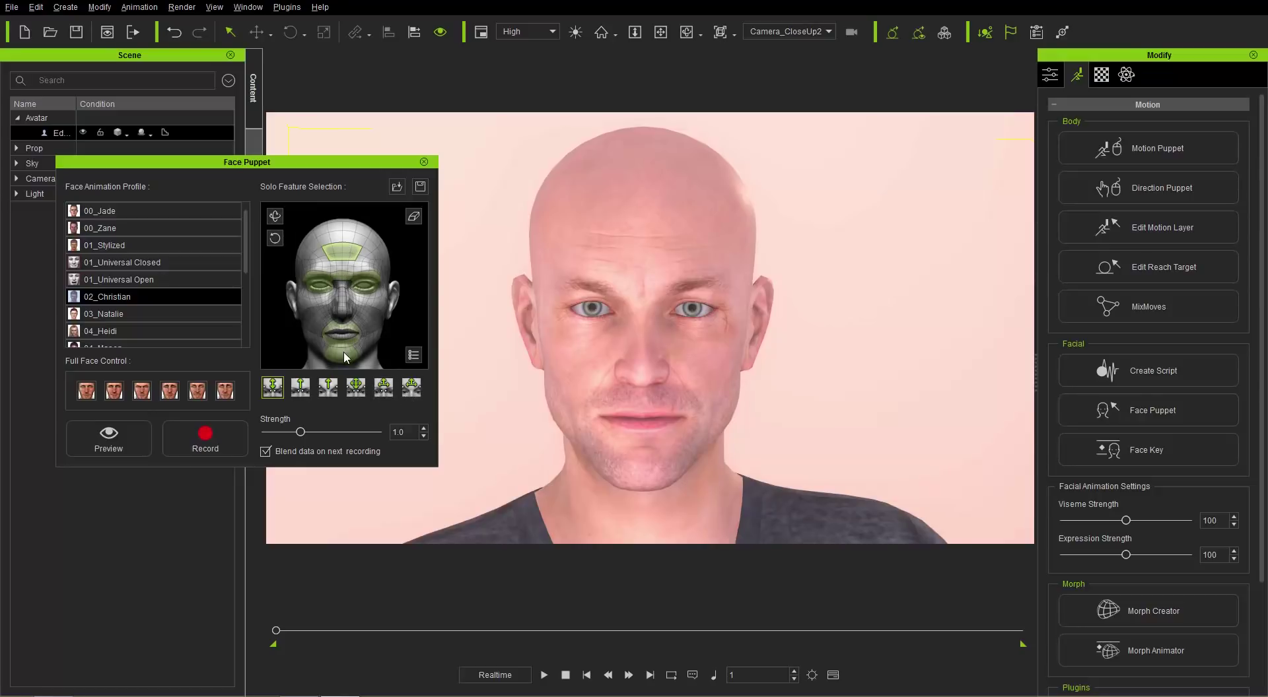
Add the left cheek to the solo feature selection and preview its first movement option together with the other selected features.
click(371, 321)
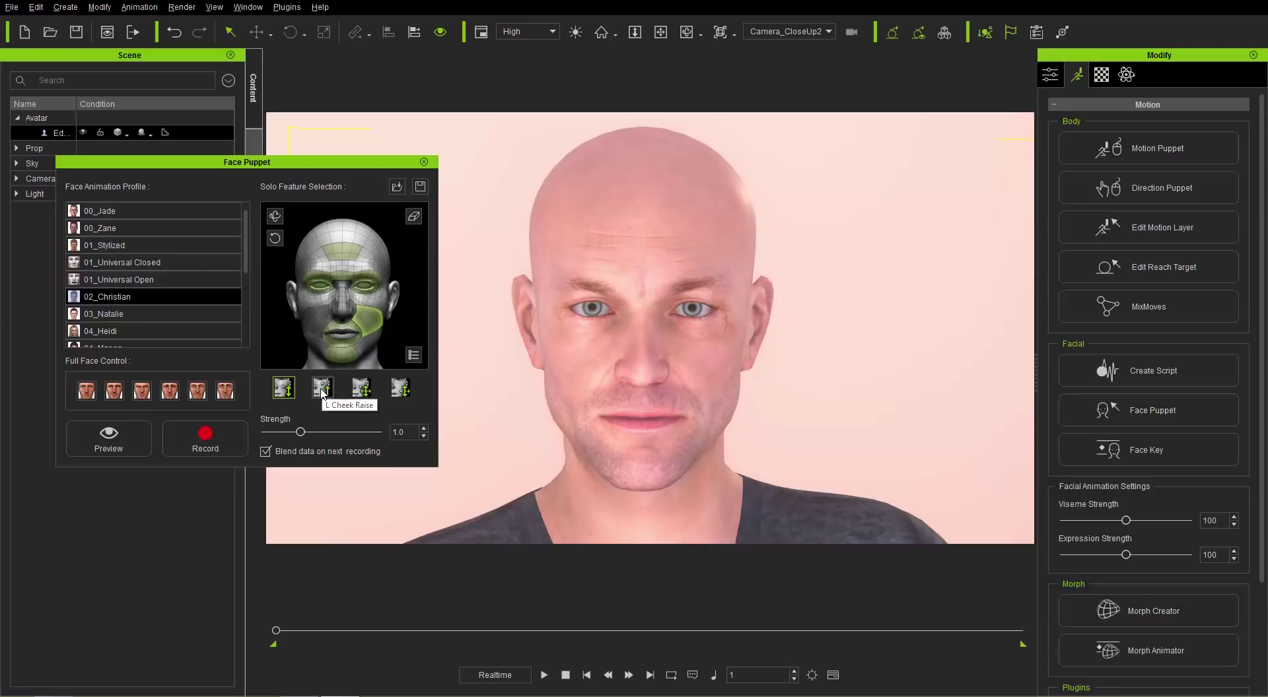
key(space)
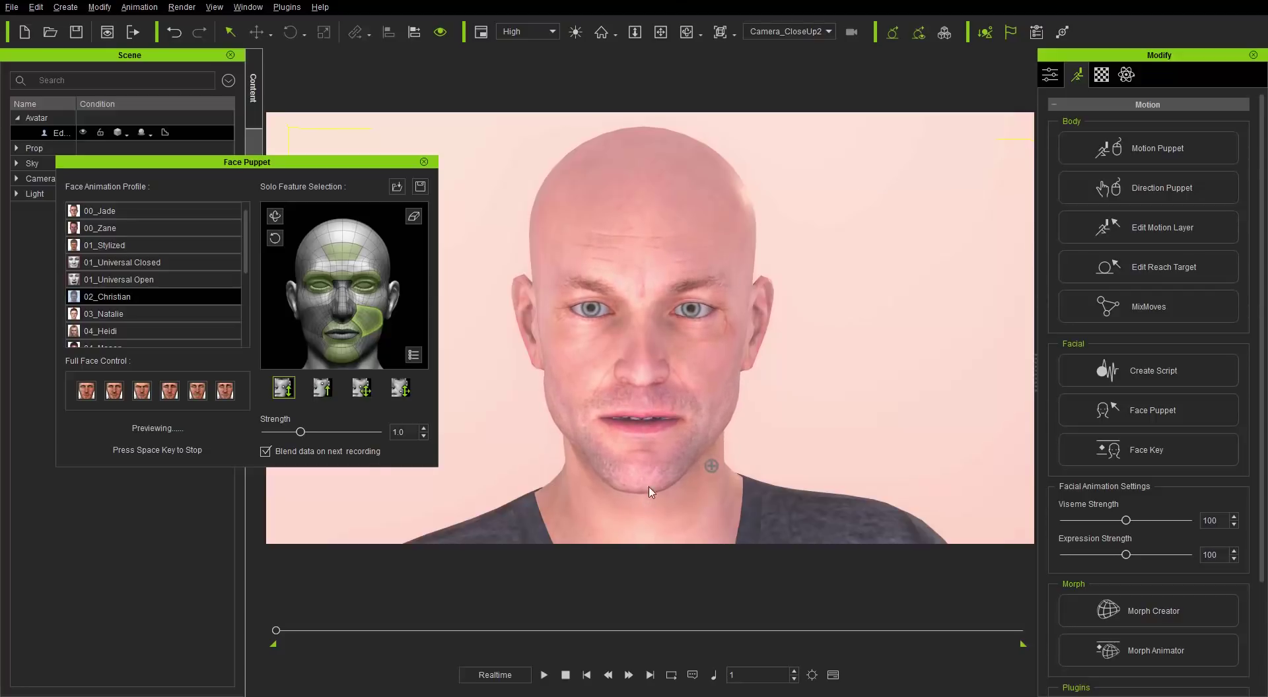
key(space)
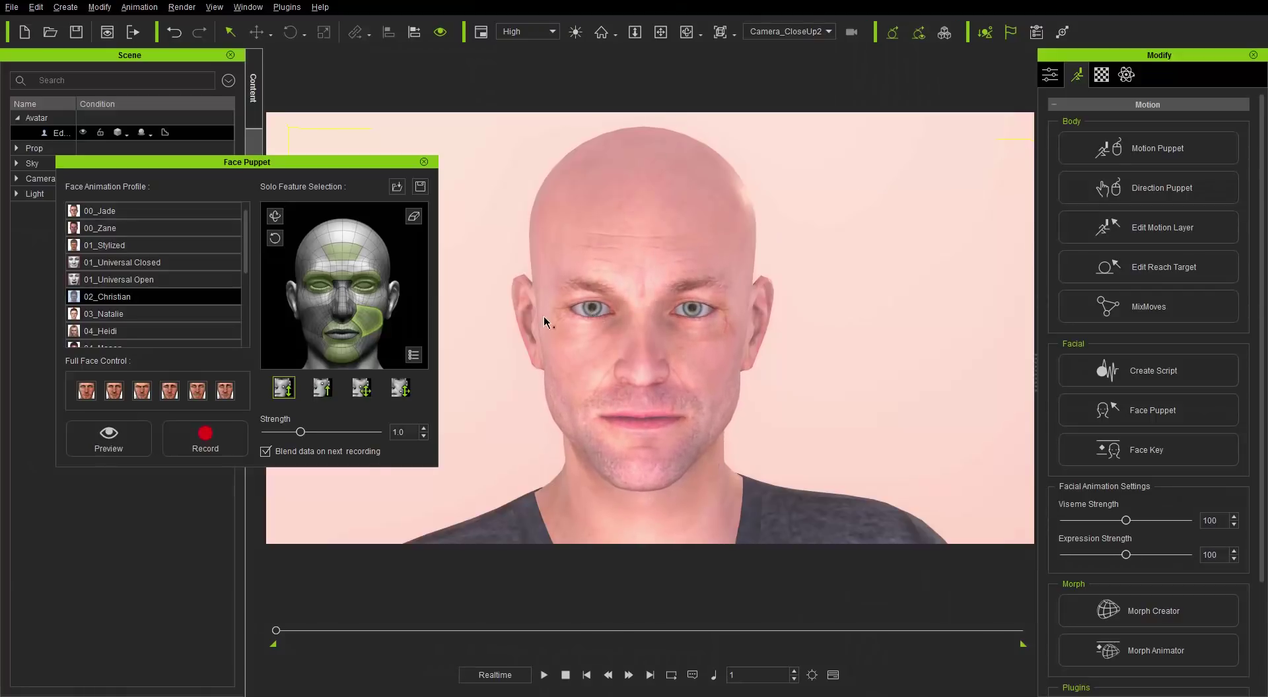
key(space)
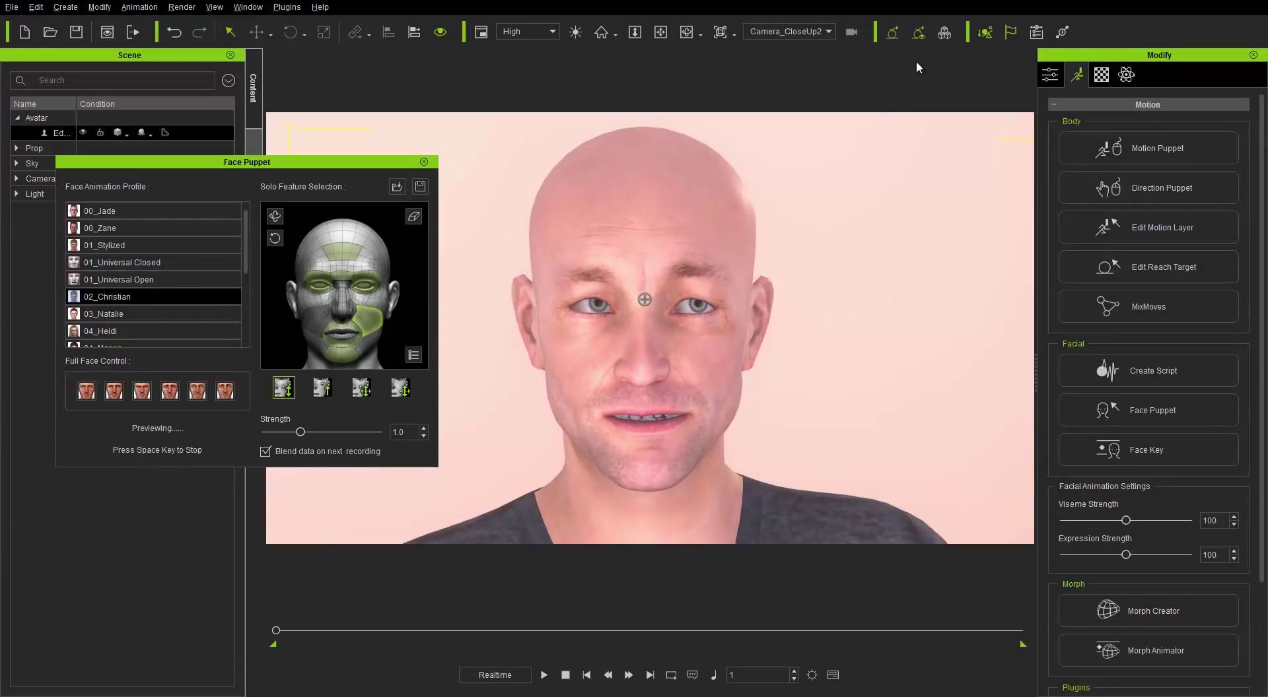
key(space)
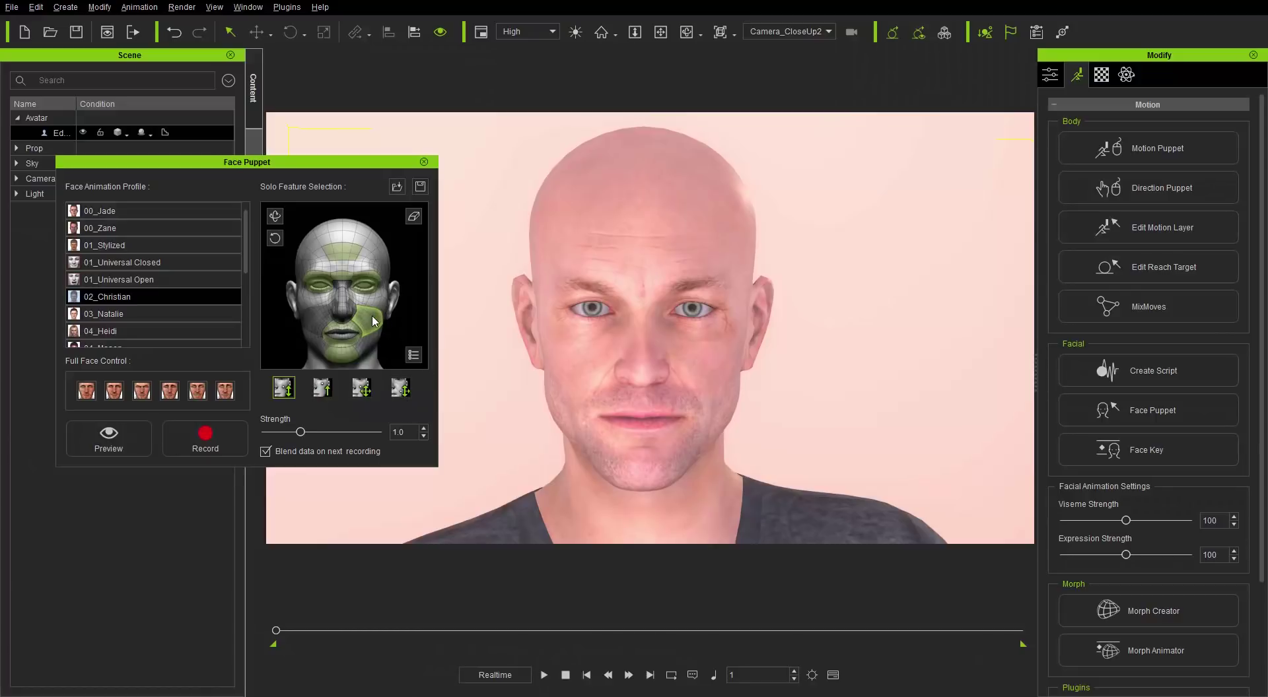
Preview the left cheek's fourth movement option, and preview the first option again for comparison.
click(401, 388)
key(space)
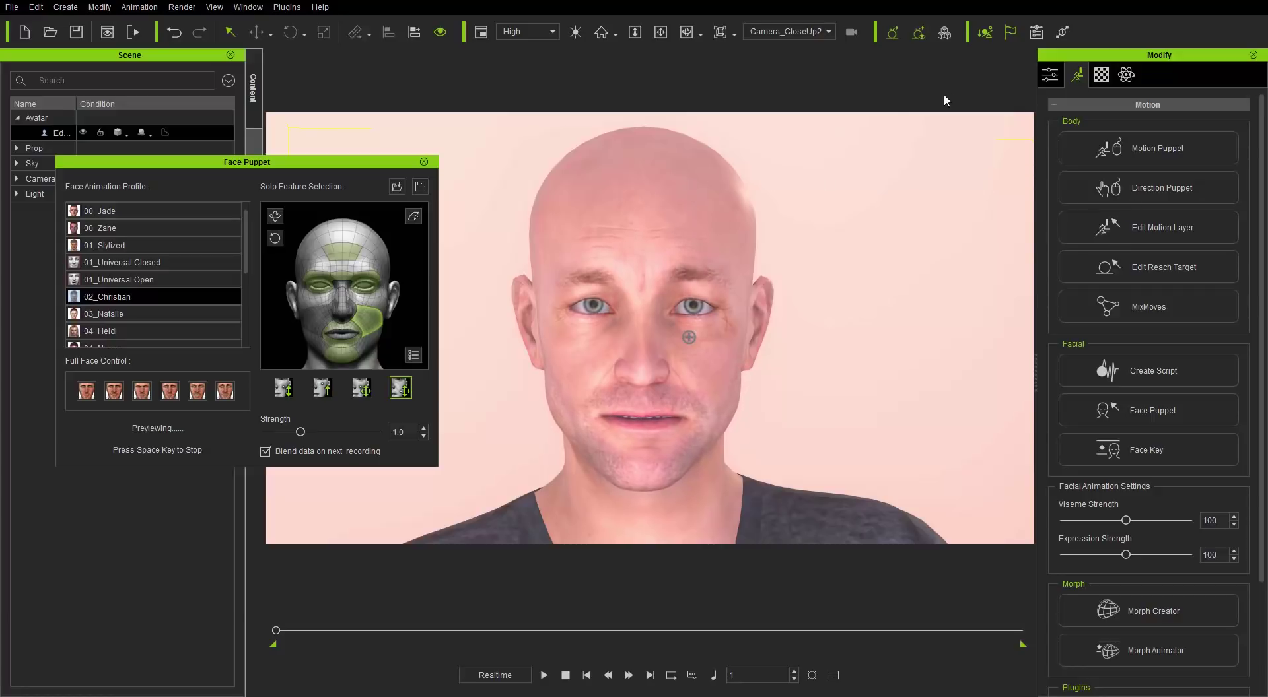
key(space)
click(284, 388)
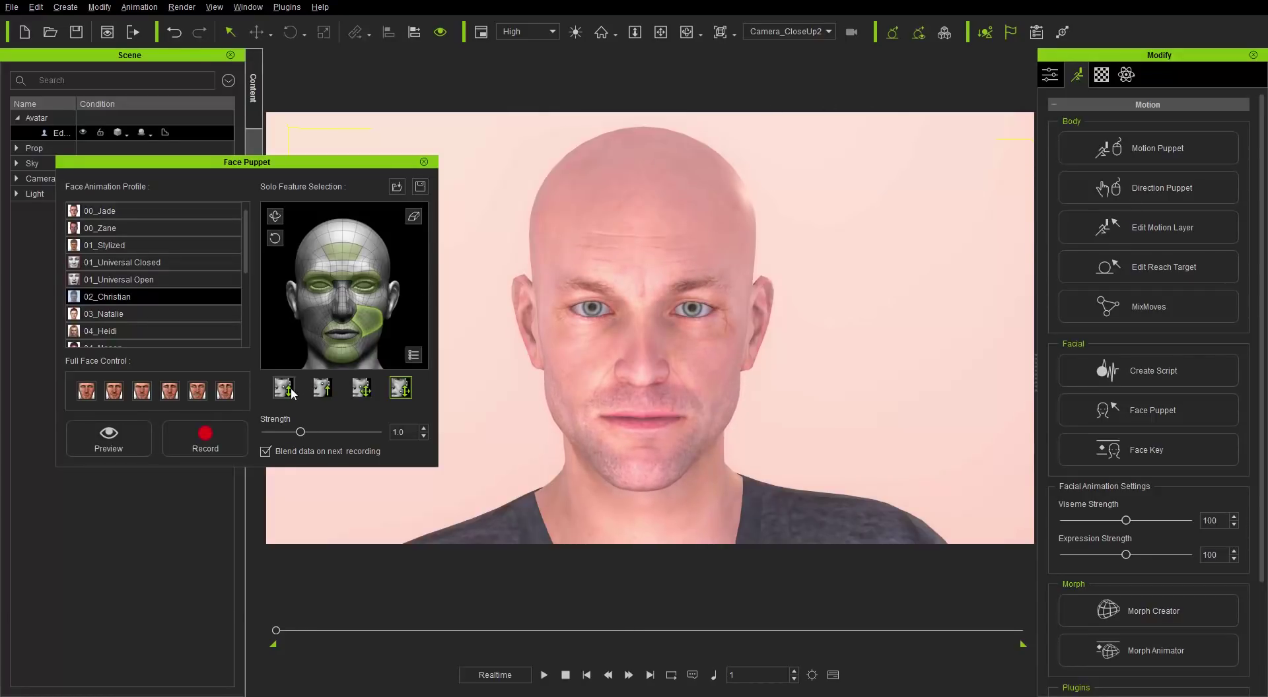
key(space)
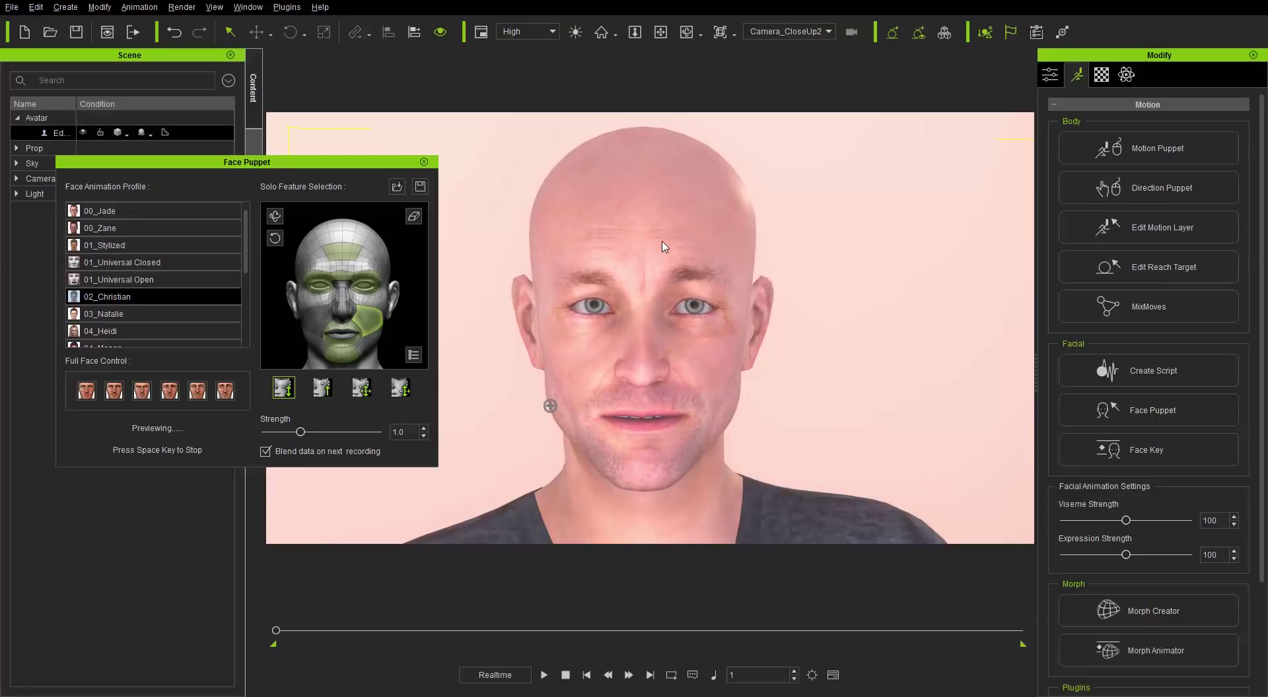
key(space)
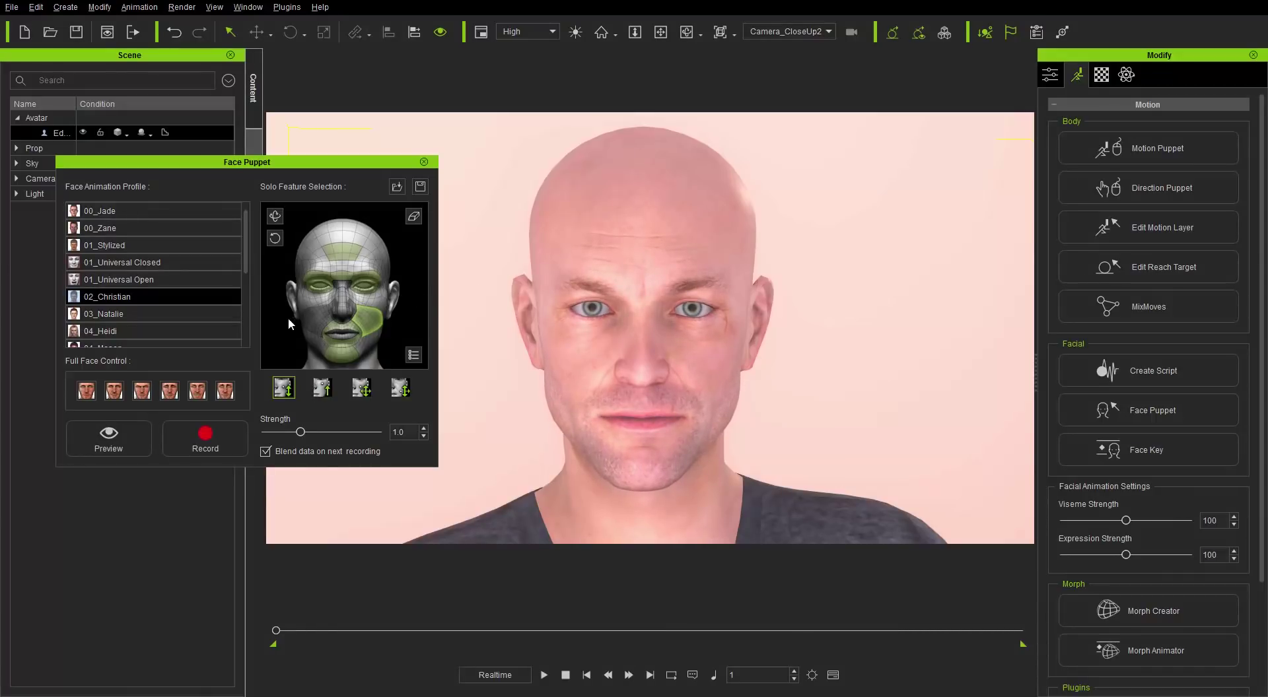
Add the right cheek to the solo feature selection and preview the face with its second movement option.
click(317, 321)
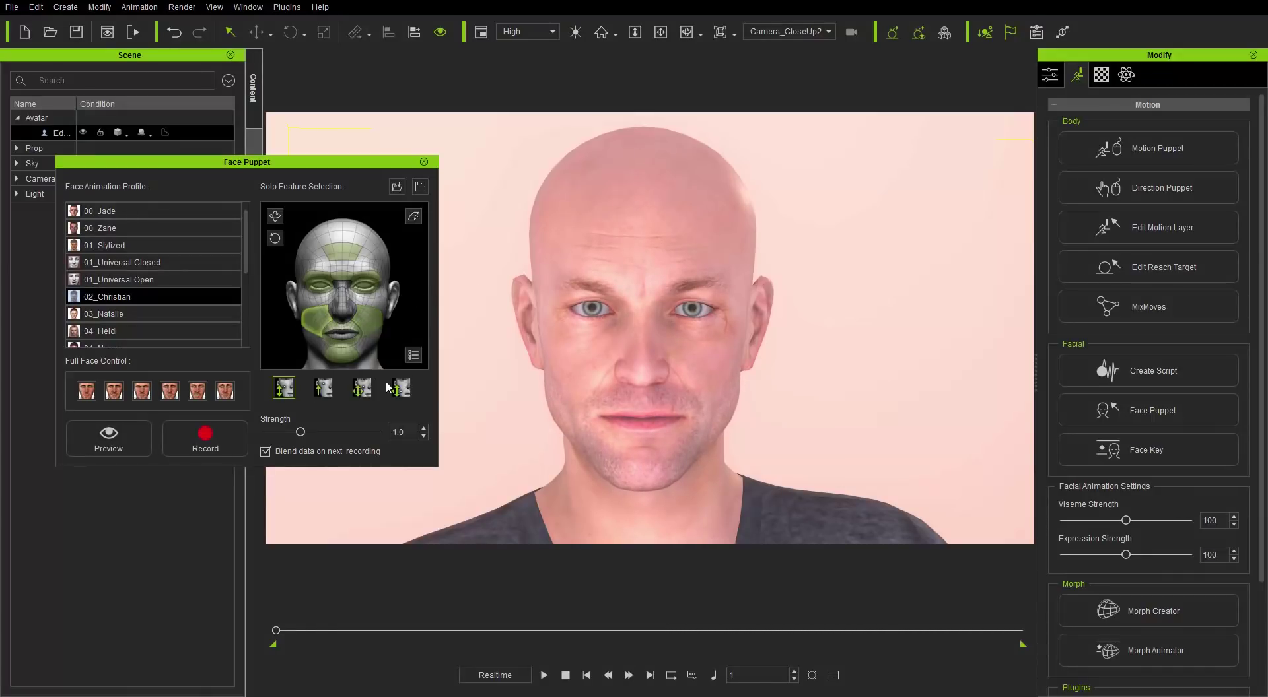
click(323, 388)
key(space)
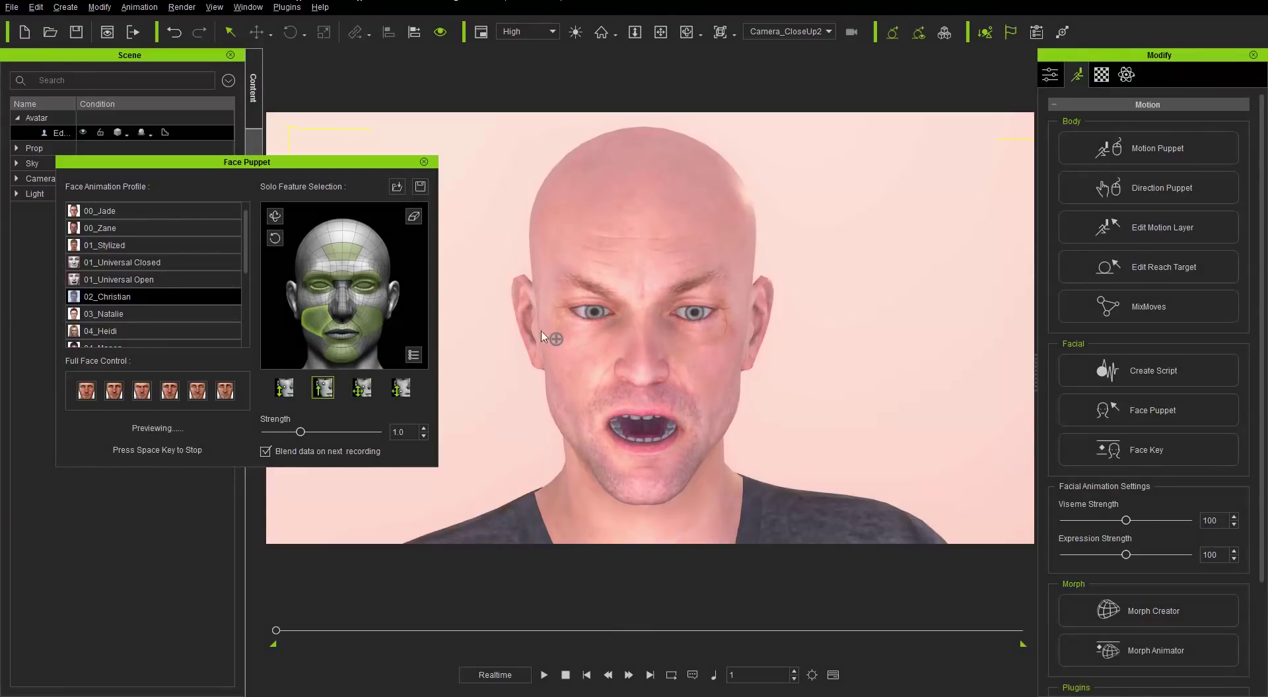
key(space)
Make the jaw the active solo feature and add the nose to the selection.
click(362, 318)
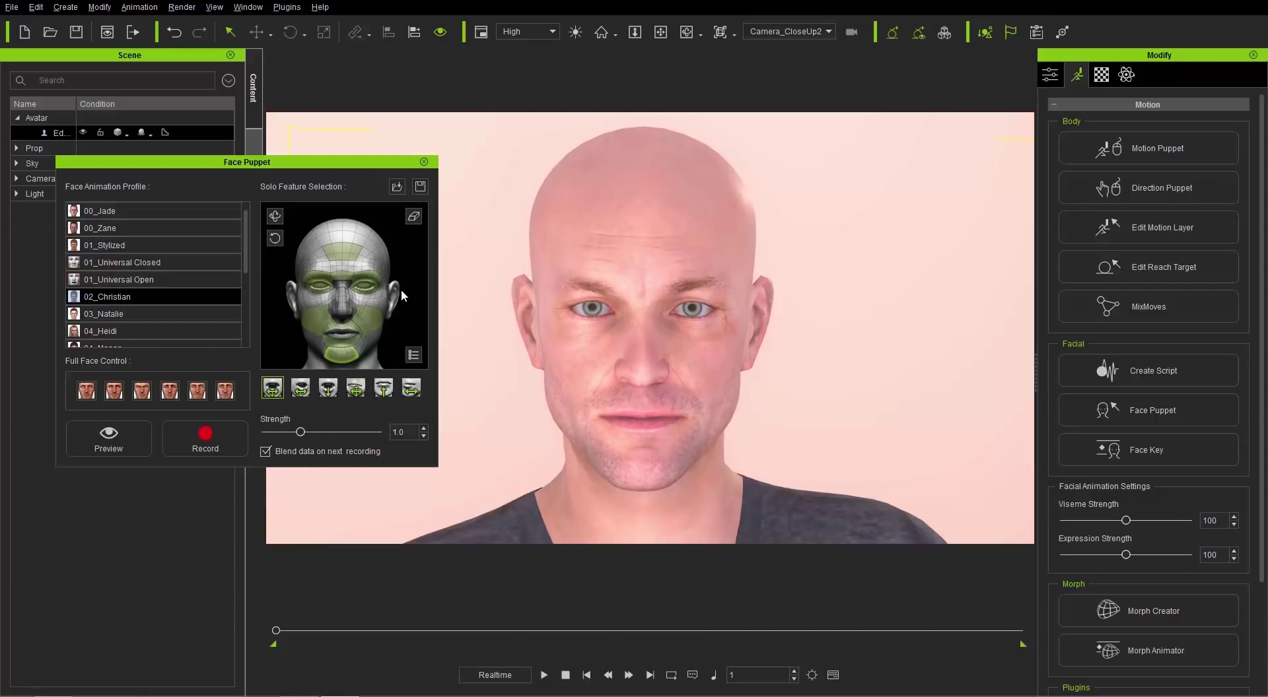
click(346, 296)
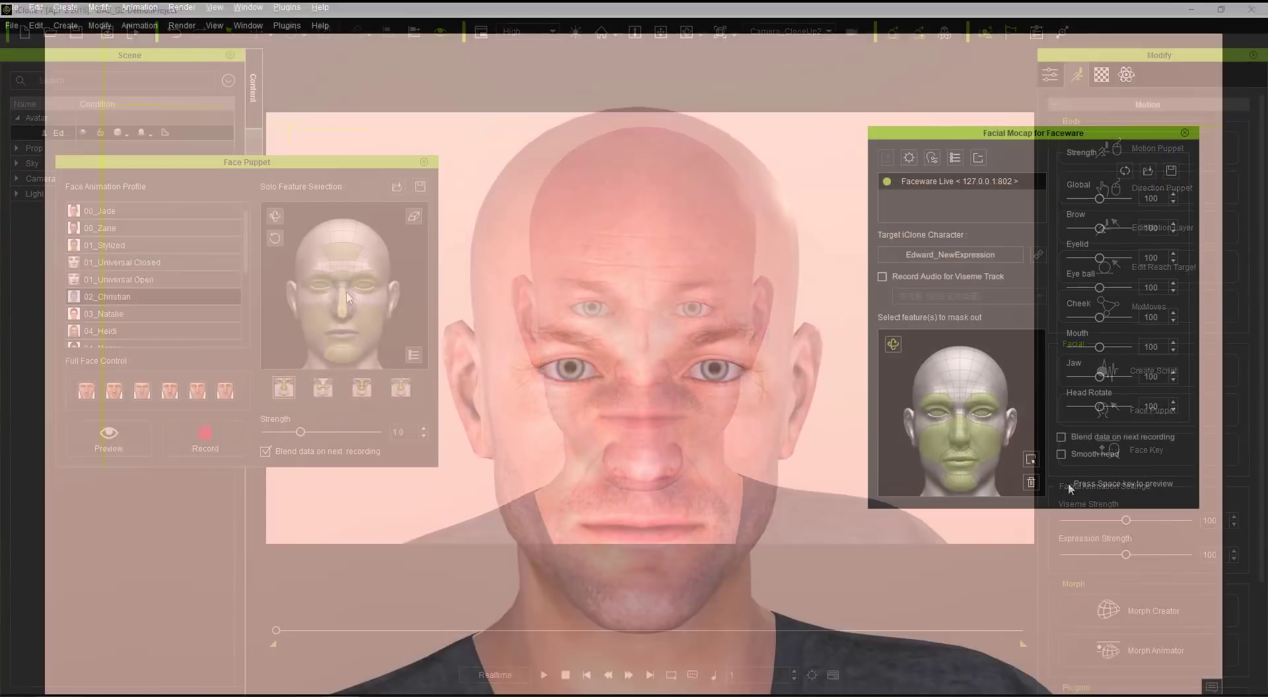